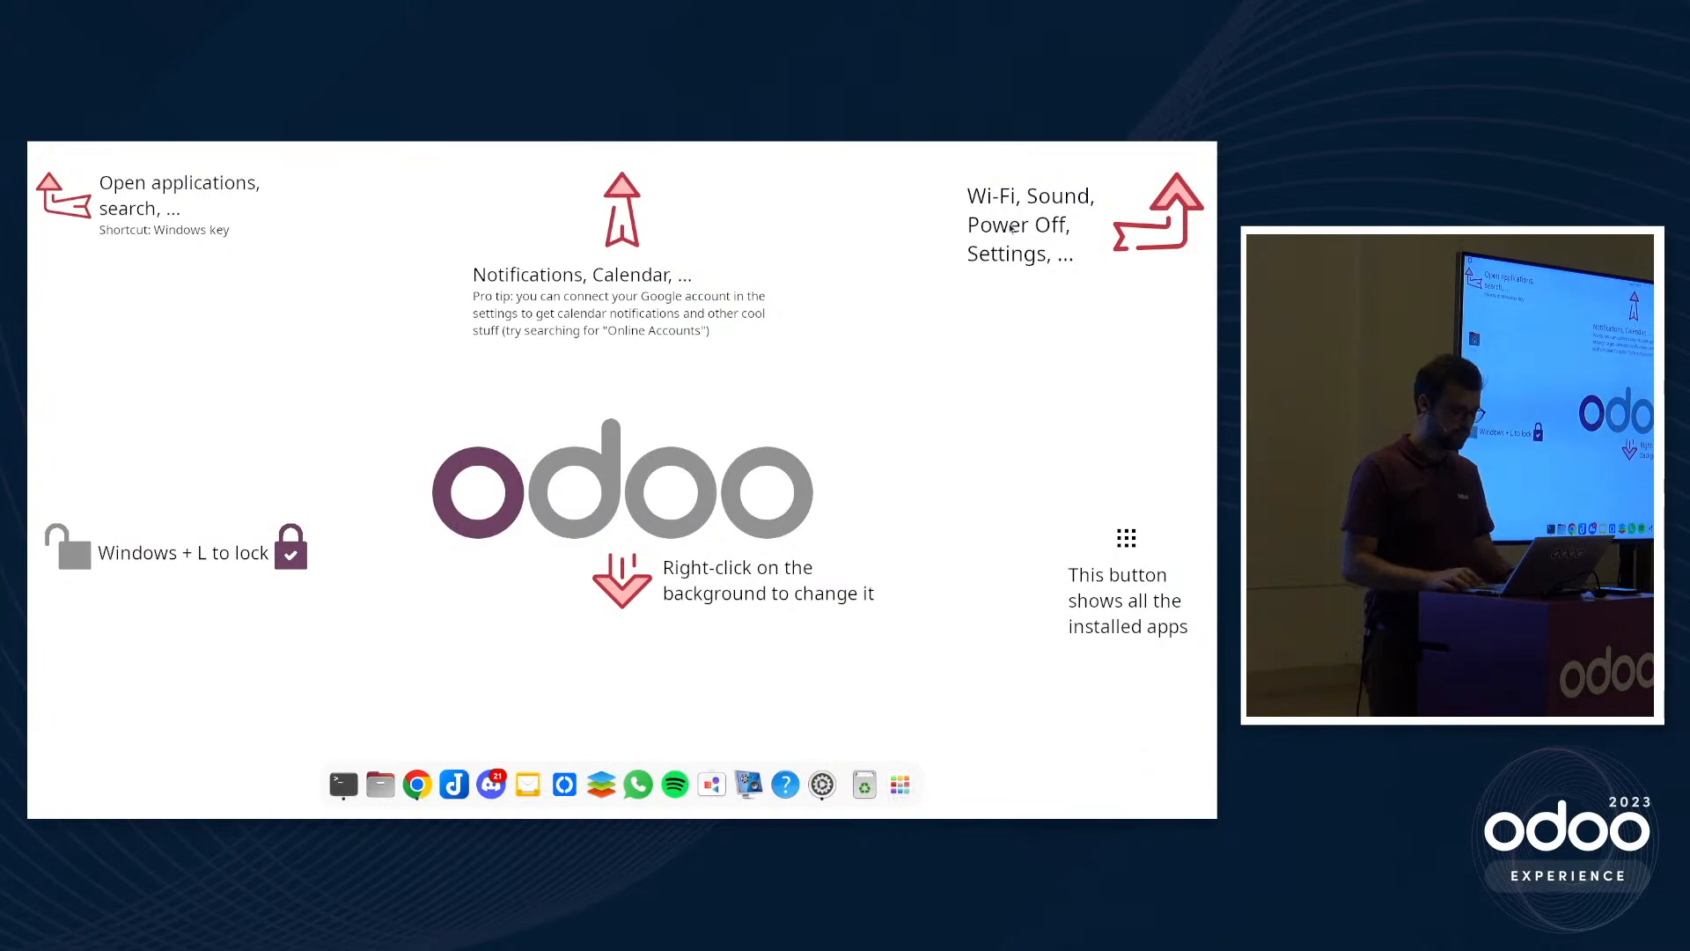
Leave the presentation and open a new Chrome window on the empty workspace.
{"action": "key", "text": "ctrl+alt+Right"}
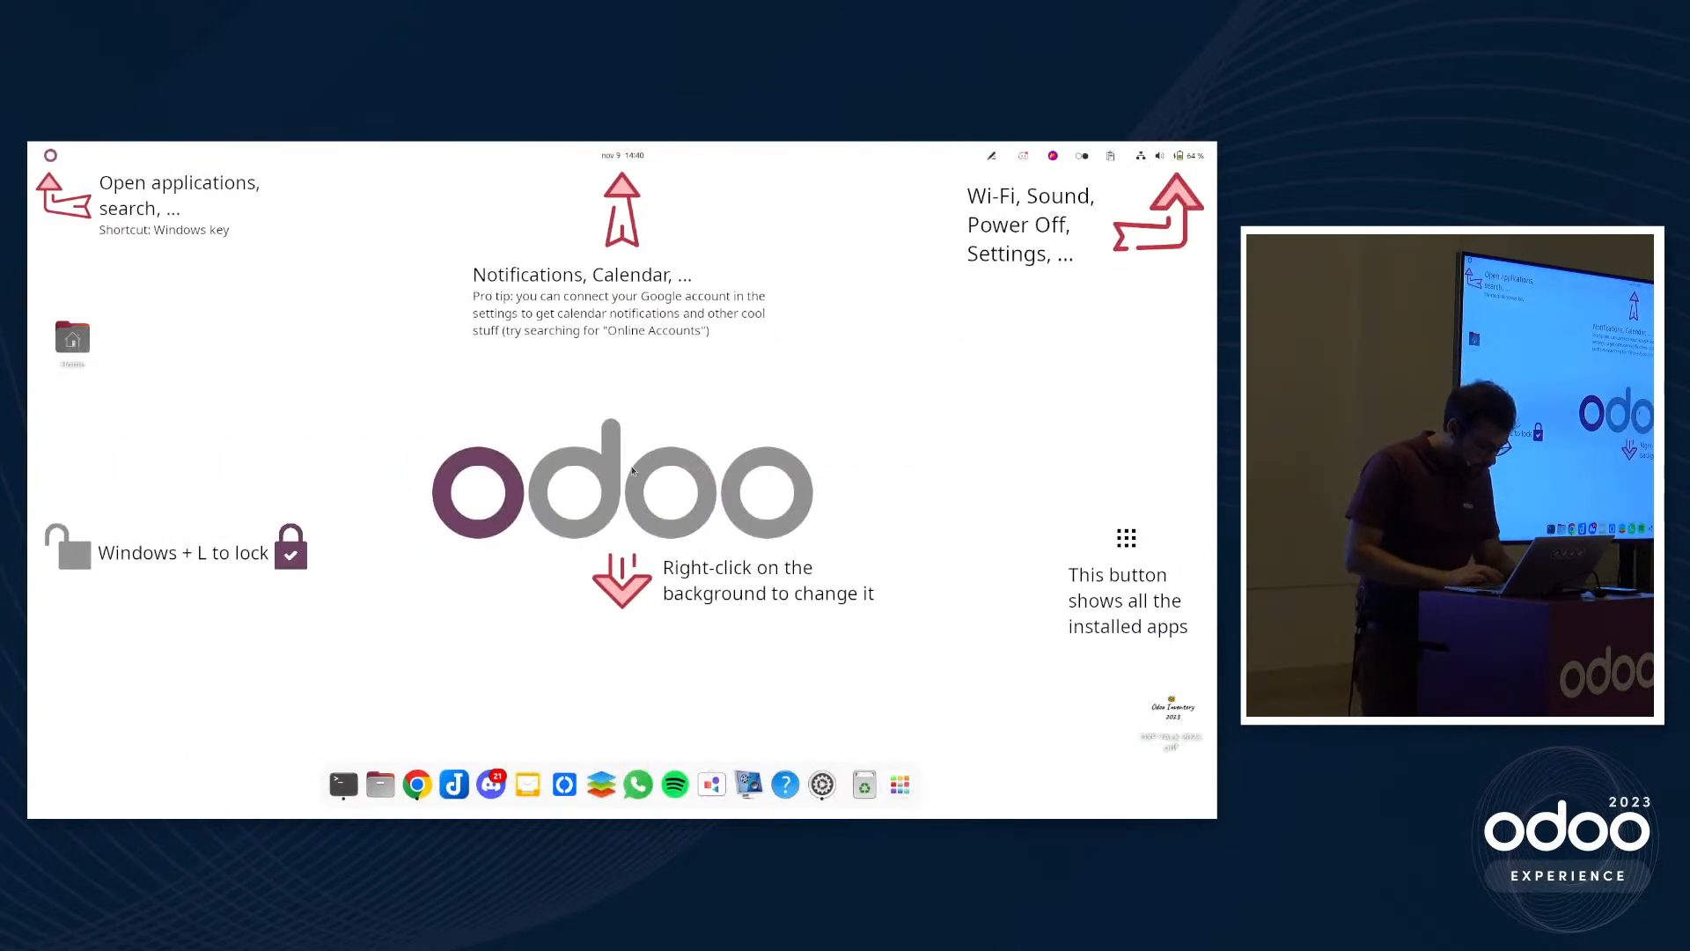
{"action": "left_click", "coordinate": [405, 778]}
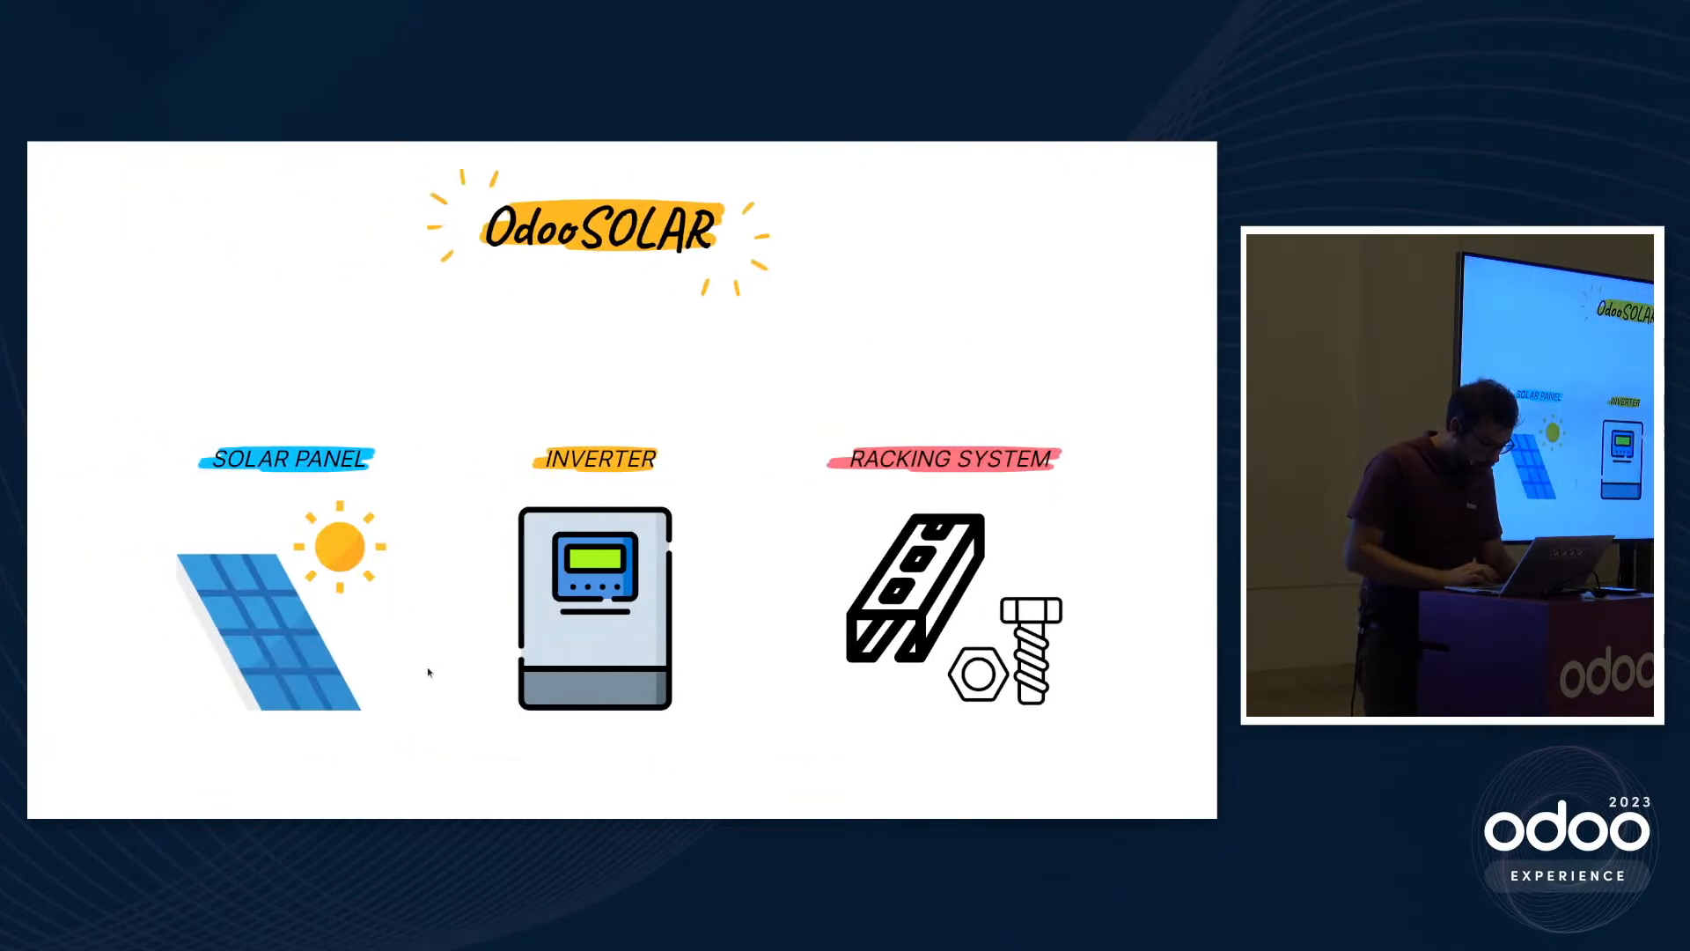
{"action": "key", "text": "Escape"}
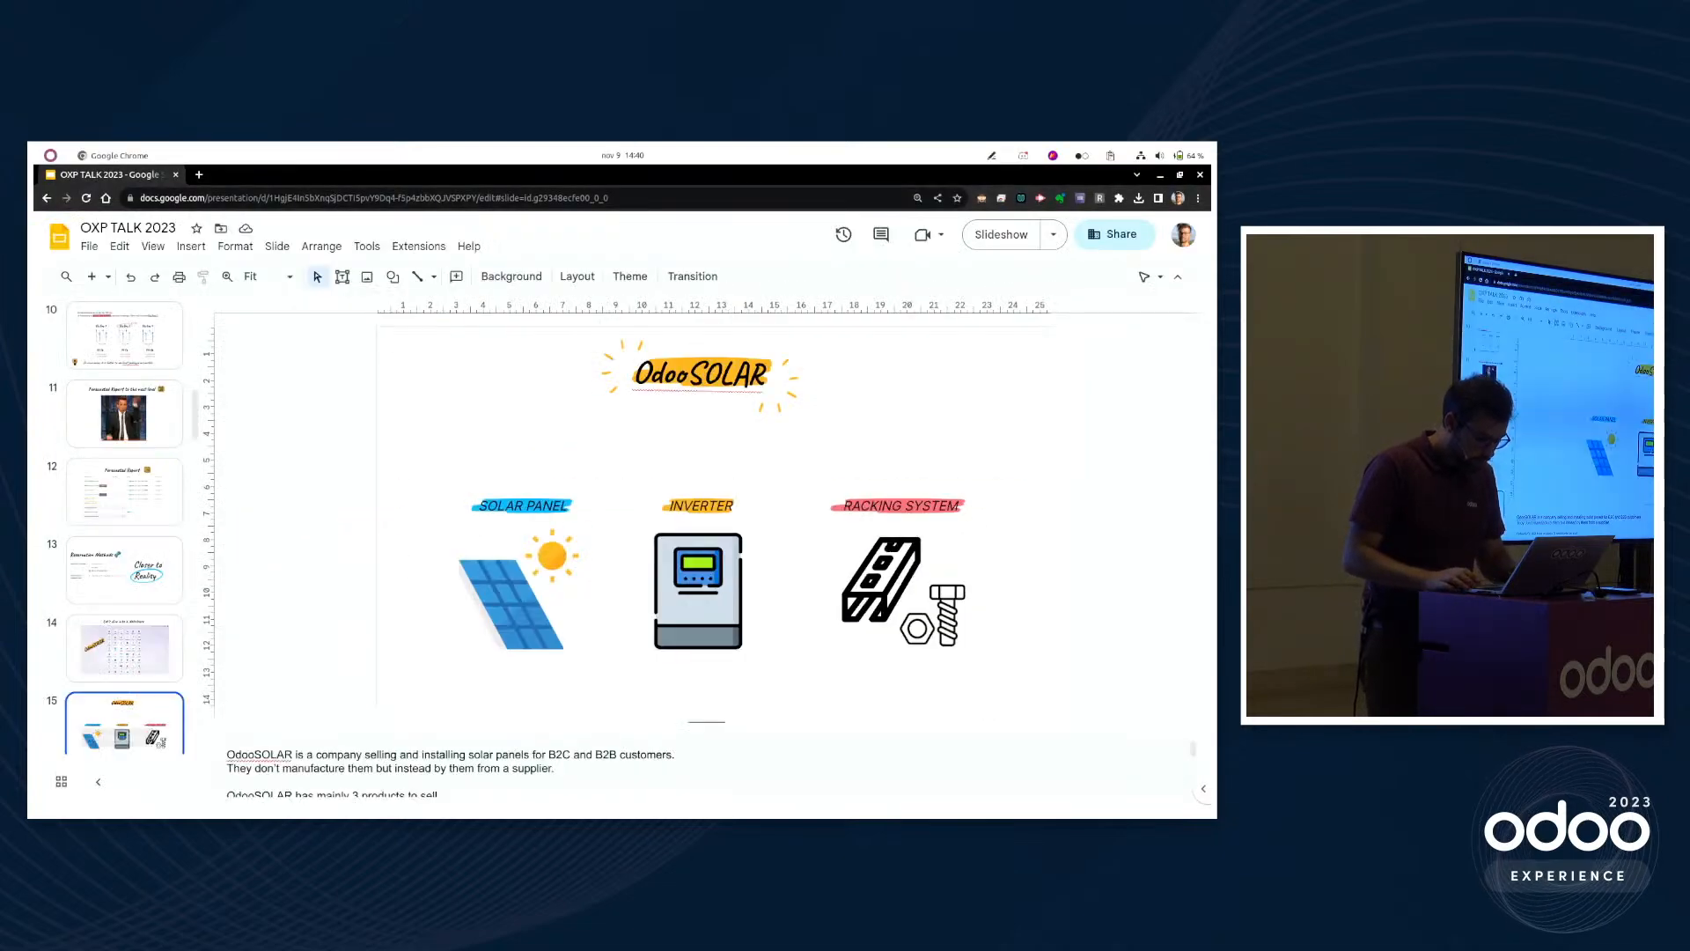
{"action": "key", "text": "ctrl+alt+Right"}
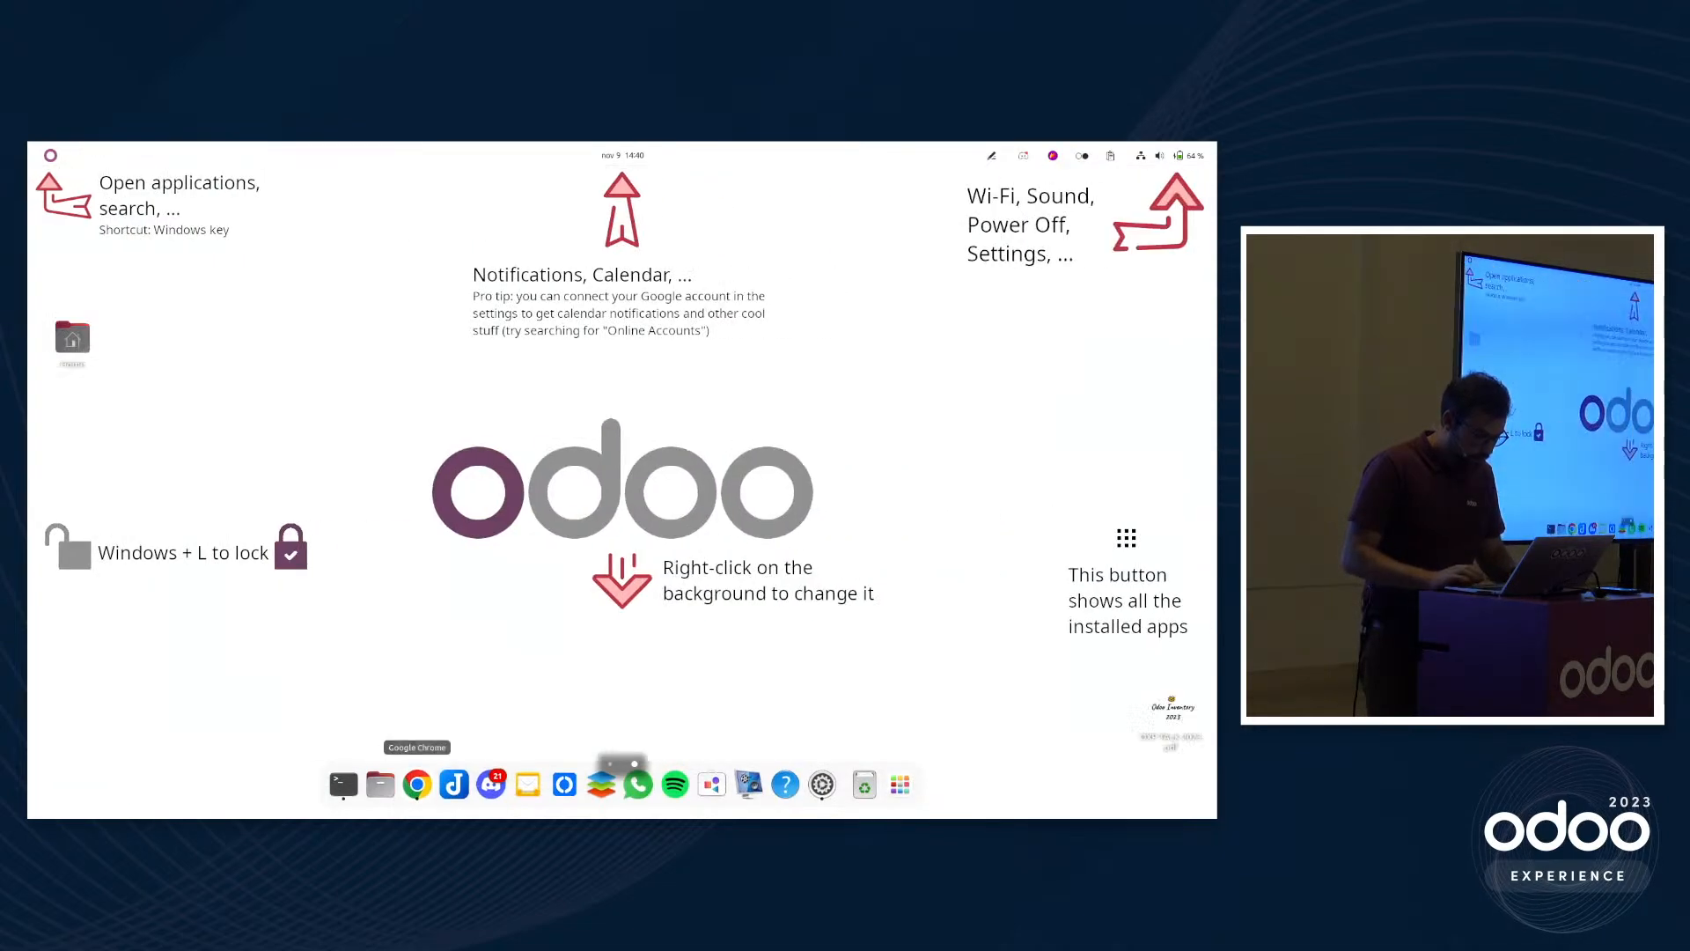
{"action": "right_click", "coordinate": [418, 786]}
{"action": "left_click", "coordinate": [370, 648]}
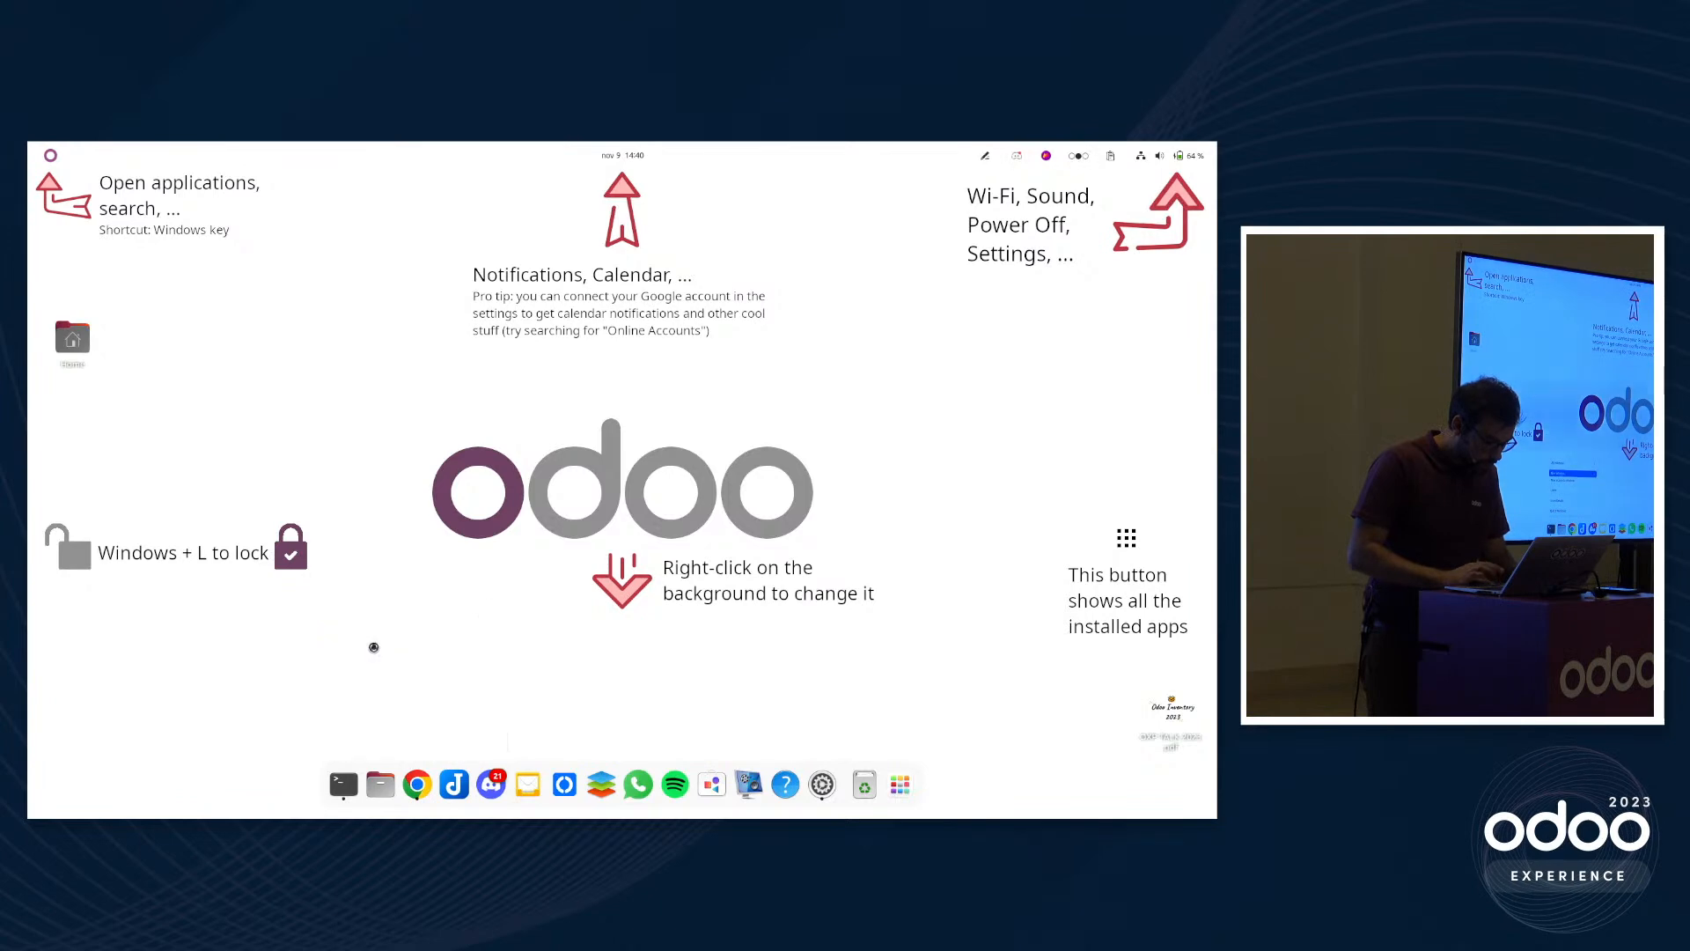
Go to localhost:8069/web/login, log in to Odoo with the prefilled credentials and dismiss the saved-passwords warning.
{"action": "type", "text": "localhost:8069/web/login"}
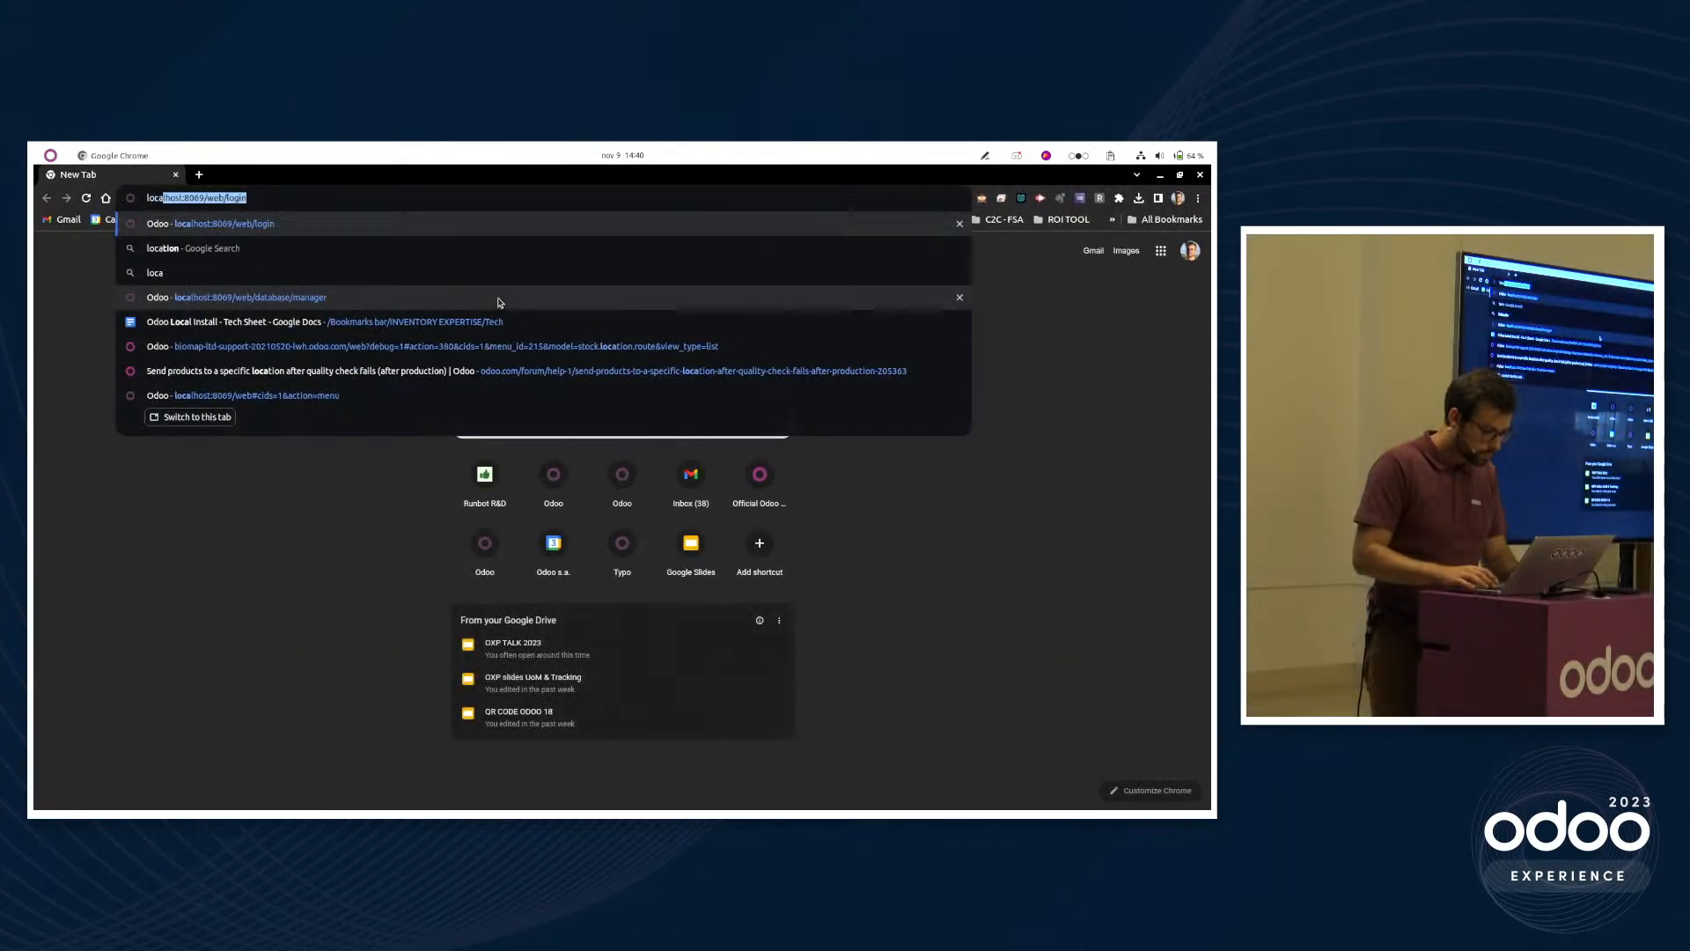
{"action": "key", "text": "Return"}
{"action": "left_click", "coordinate": [560, 566]}
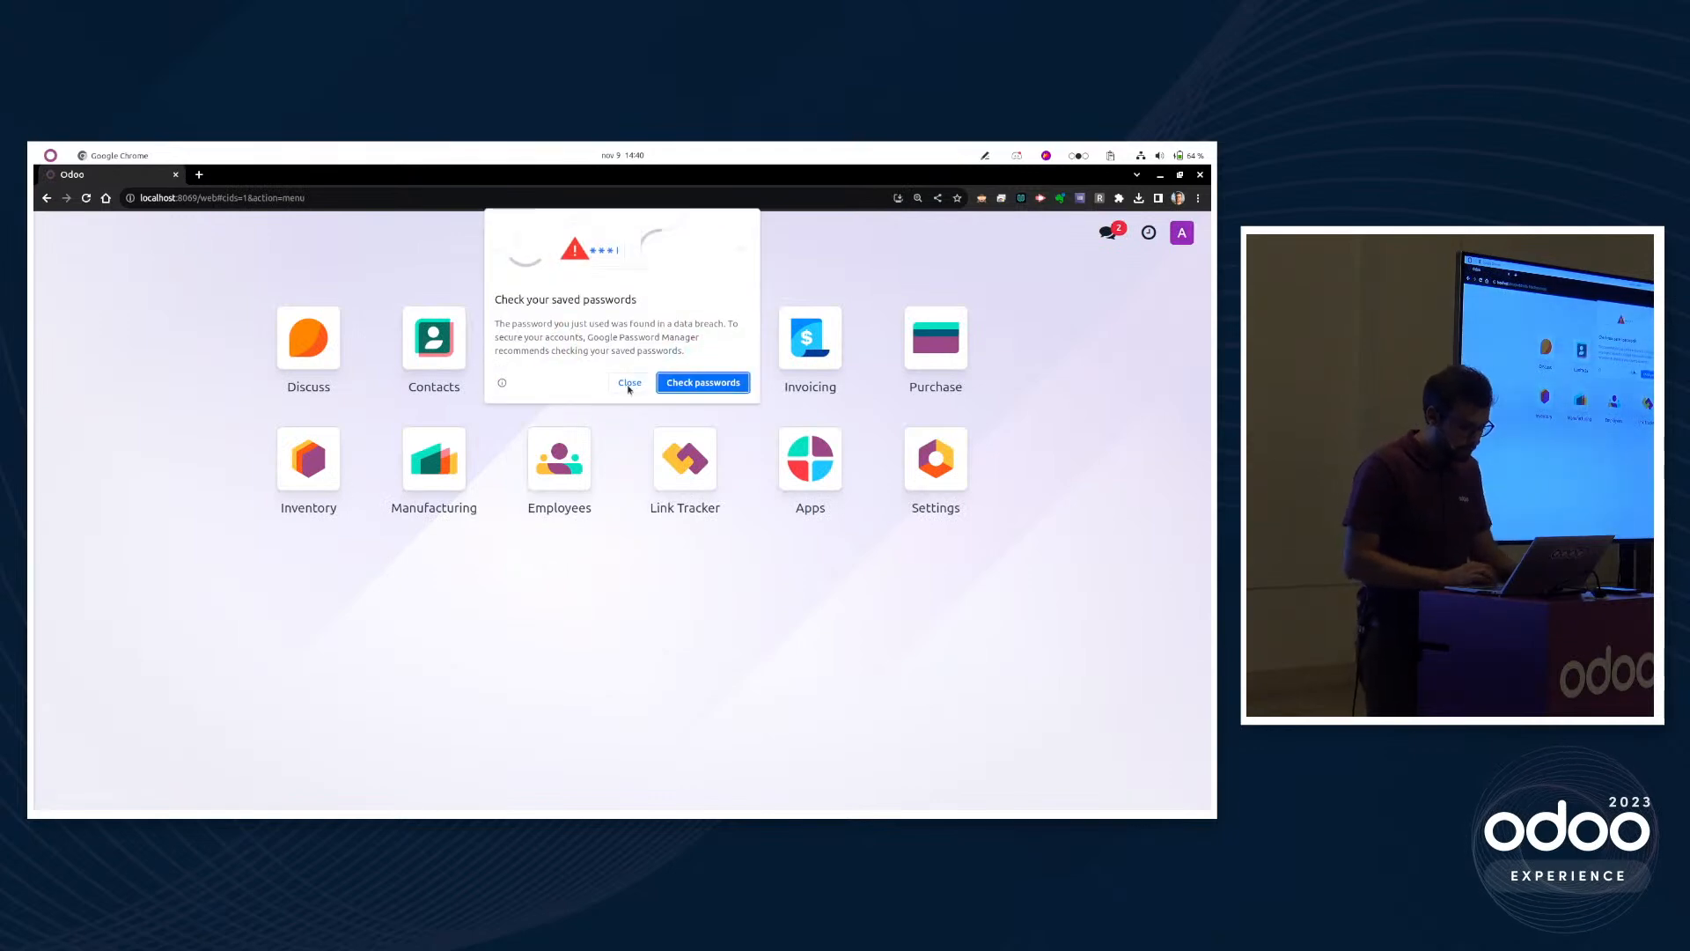
{"action": "left_click", "coordinate": [629, 386]}
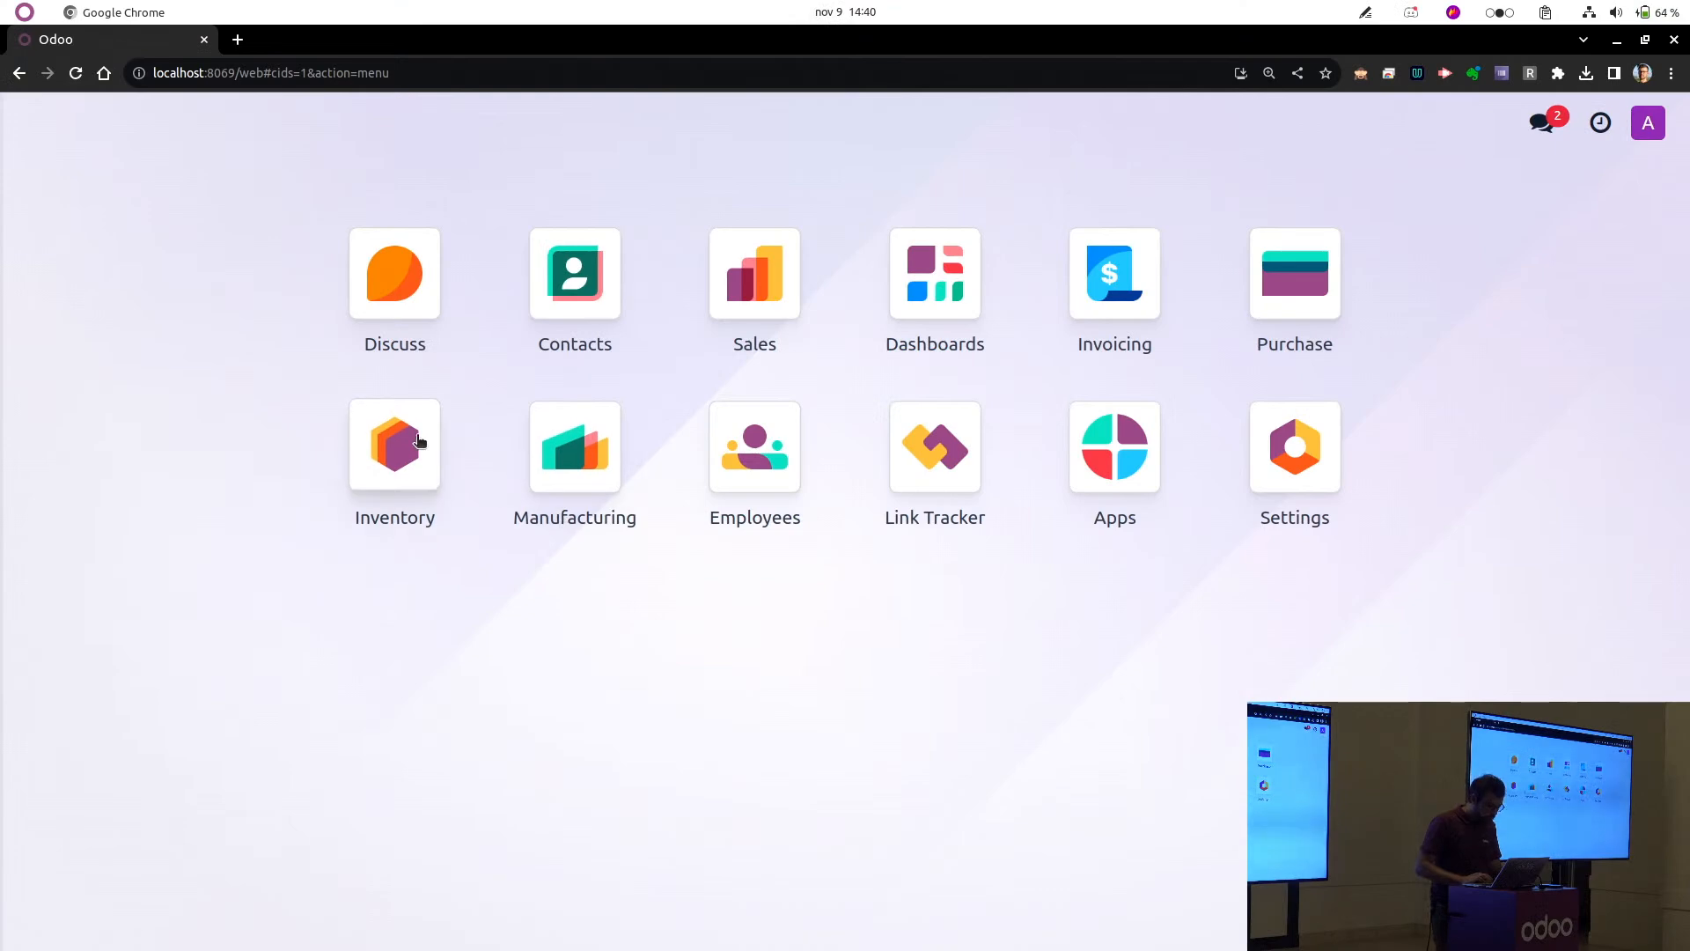
Open the OdooSOLAR receipts in Inventory and open the completed SUPER-SOLAR receipt destined for WH/Stock.
{"action": "left_click", "coordinate": [320, 448]}
{"action": "left_click", "coordinate": [73, 275]}
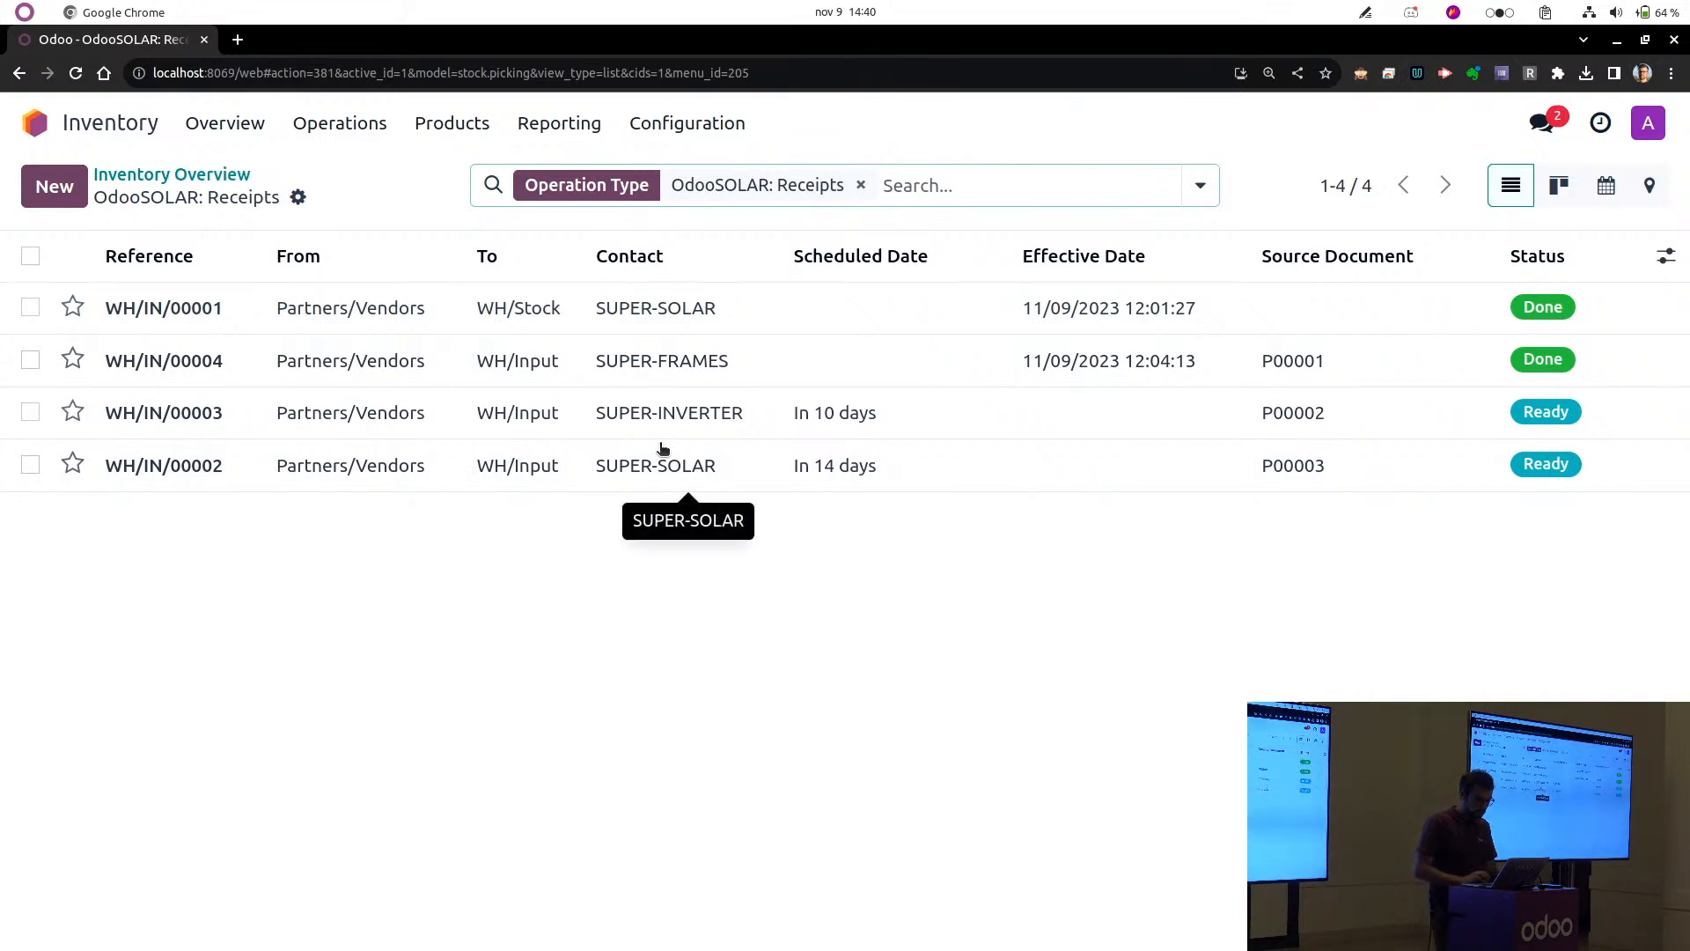
{"action": "left_click", "coordinate": [573, 313]}
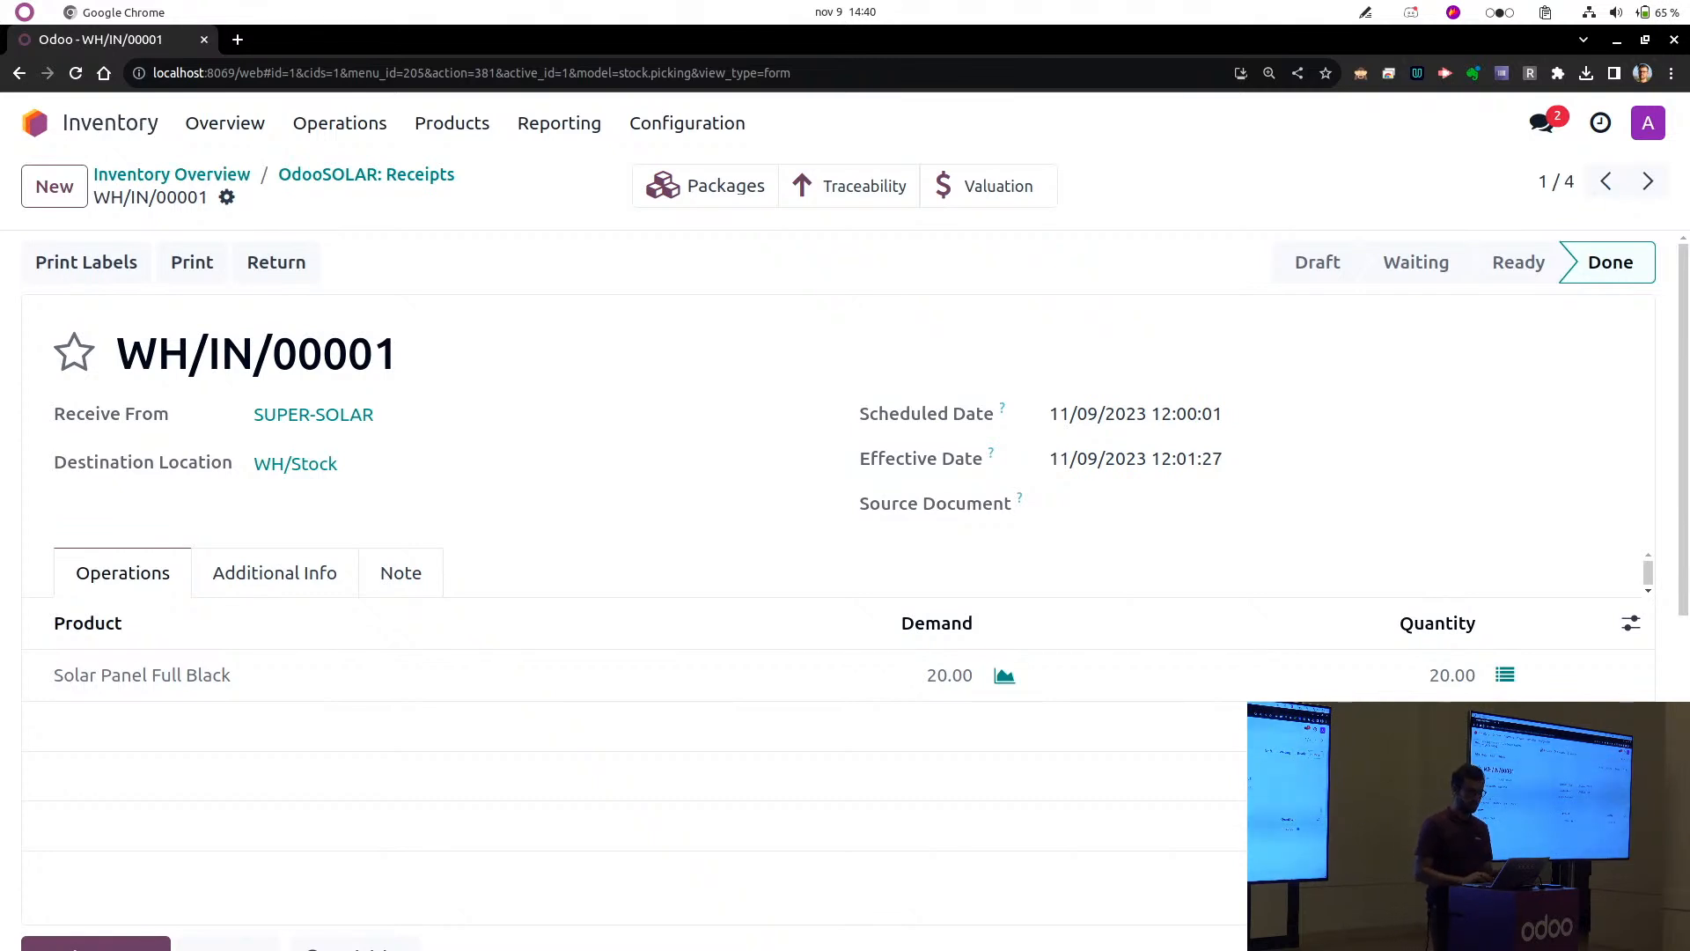
Review the serial numbers and destination packages of the receipt's Solar Panel Full Black line, and close the details.
{"action": "left_click", "coordinate": [1504, 676]}
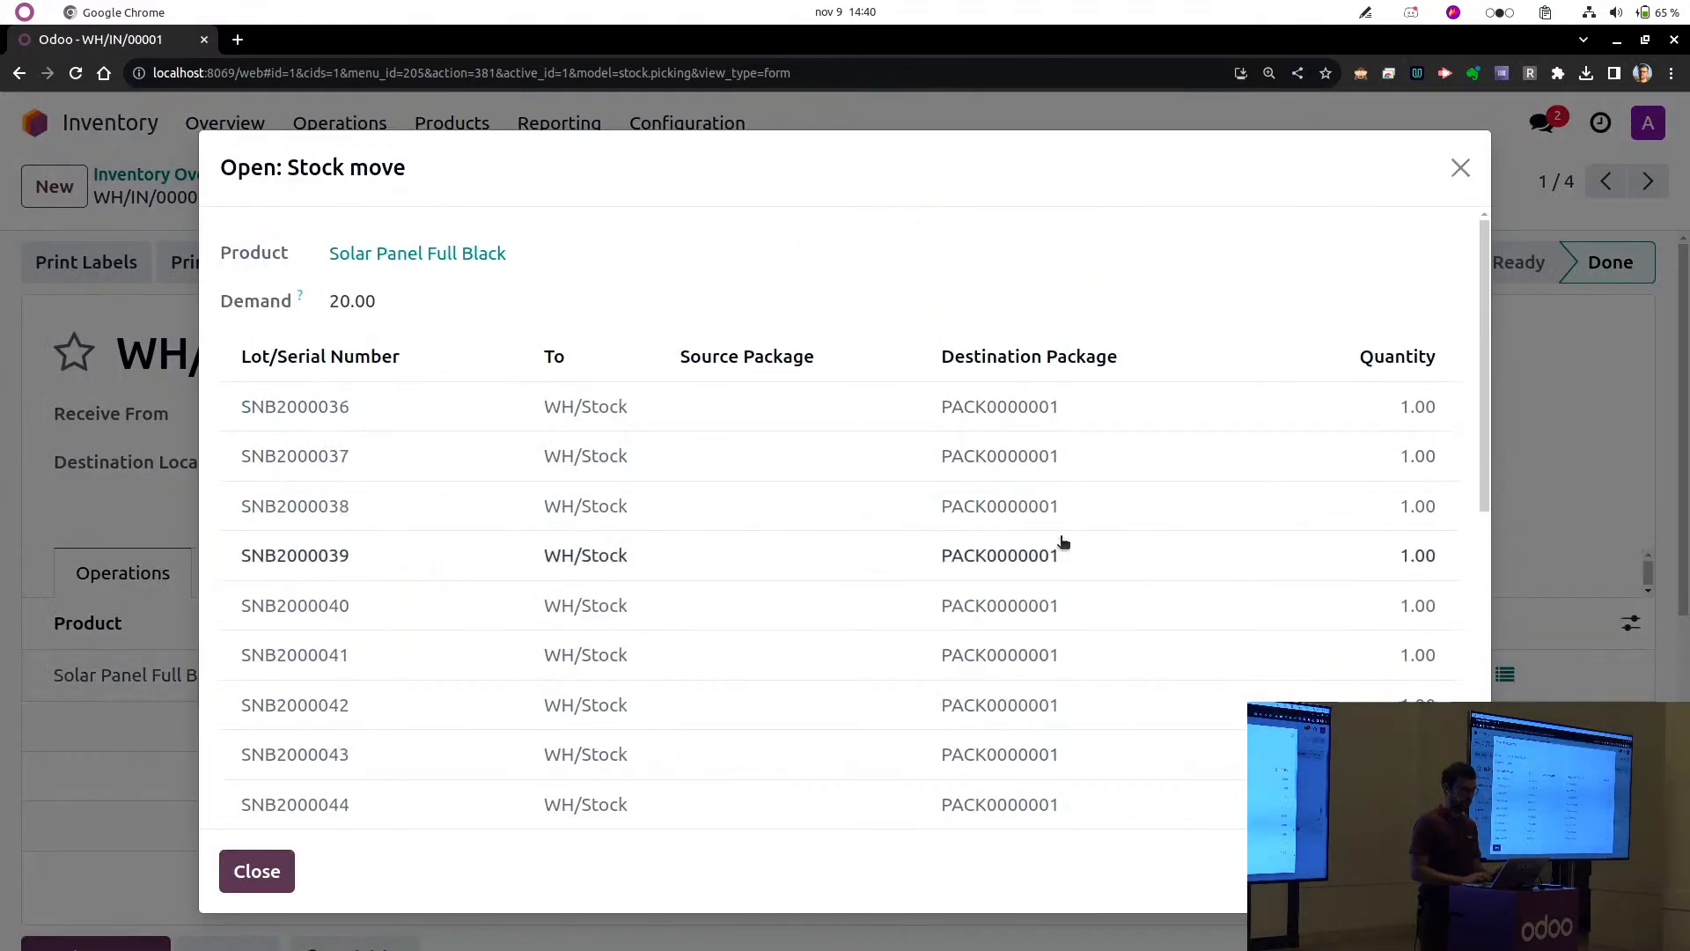
{"action": "scroll", "coordinate": [385, 559], "scroll_direction": "down", "scroll_amount": 4}
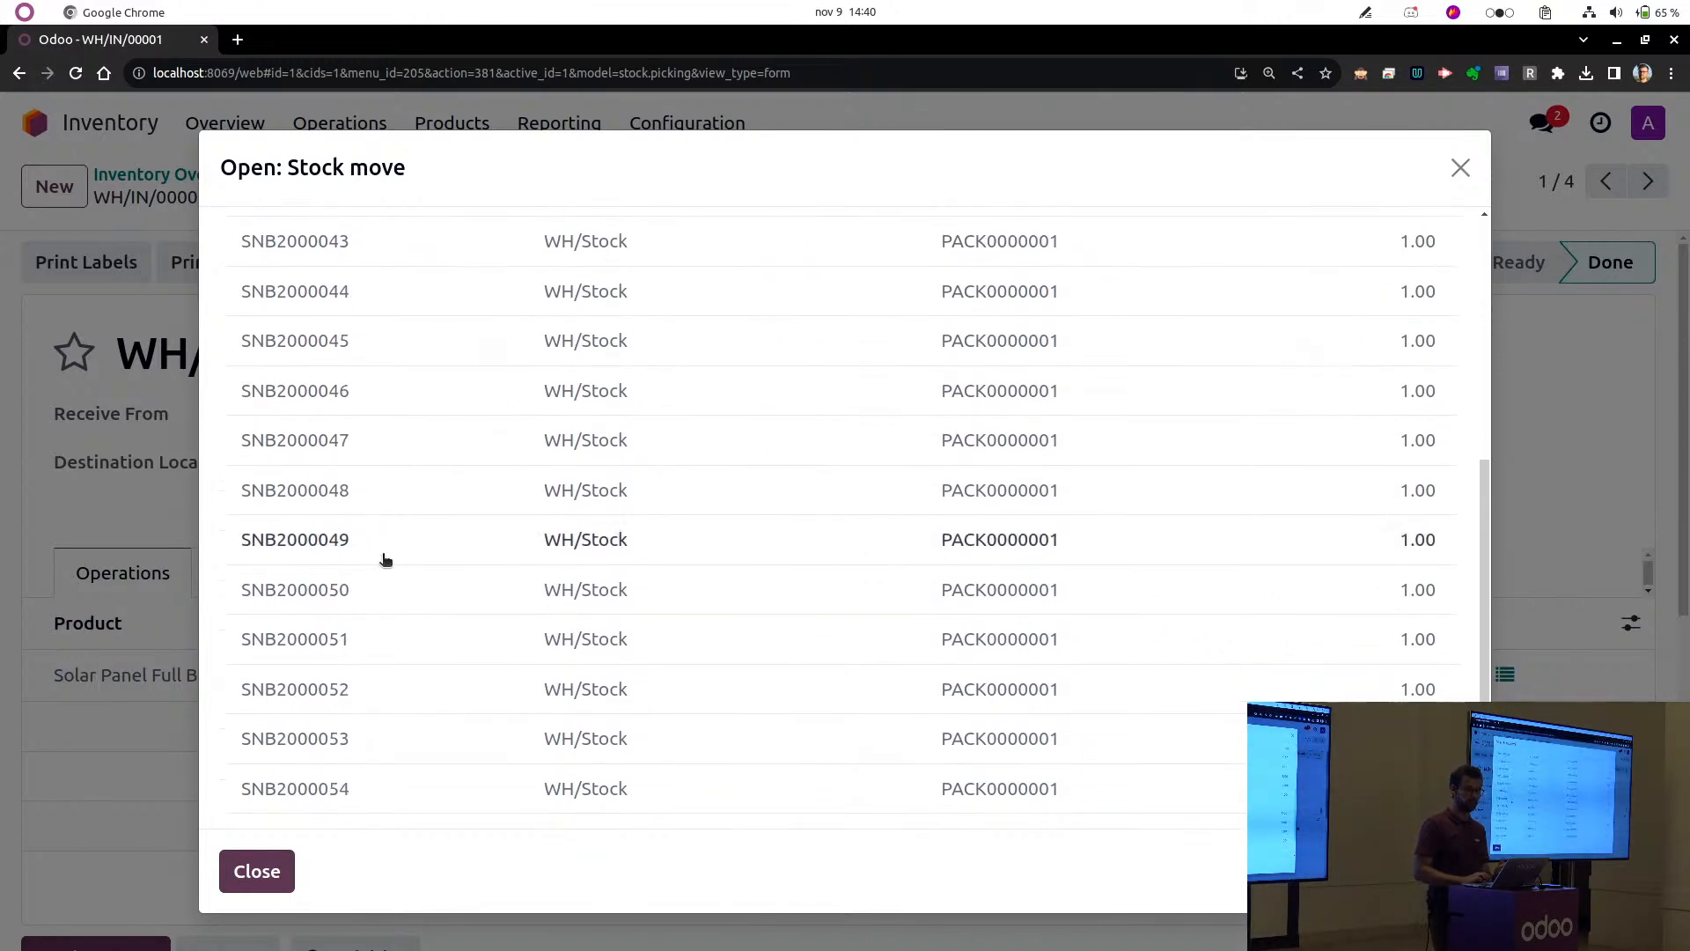
{"action": "scroll", "coordinate": [886, 507], "scroll_direction": "up", "scroll_amount": 3}
{"action": "scroll", "coordinate": [885, 507], "scroll_direction": "up", "scroll_amount": 3}
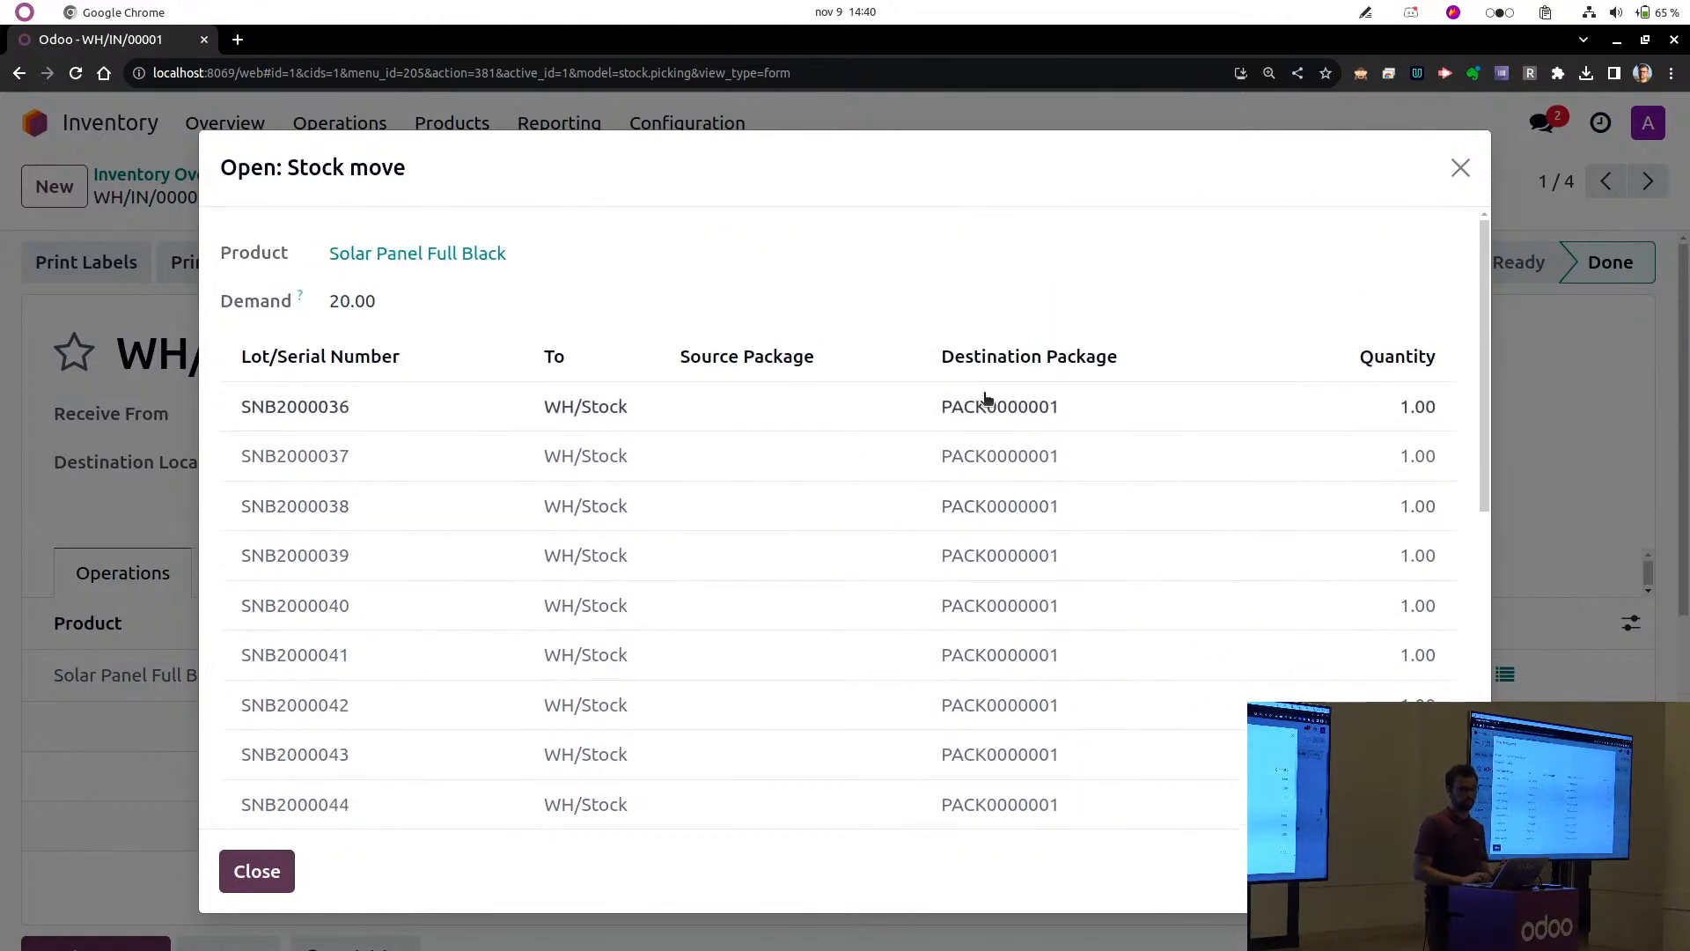
{"action": "scroll", "coordinate": [980, 396], "scroll_direction": "down", "scroll_amount": 6}
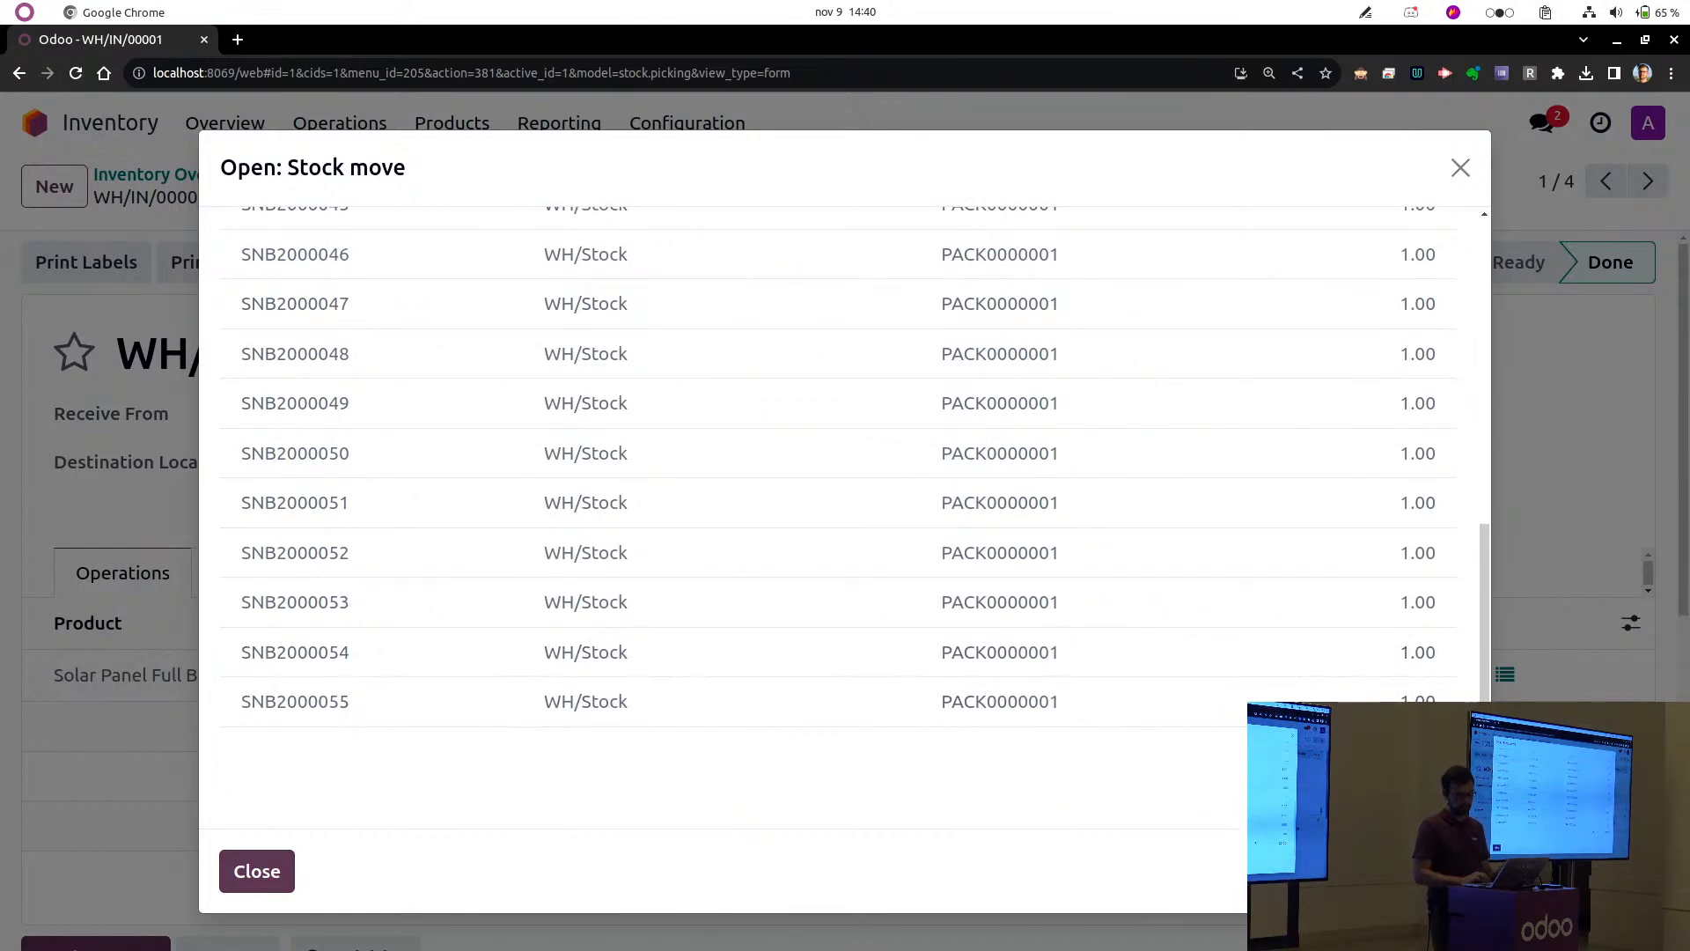
{"action": "left_click", "coordinate": [260, 869]}
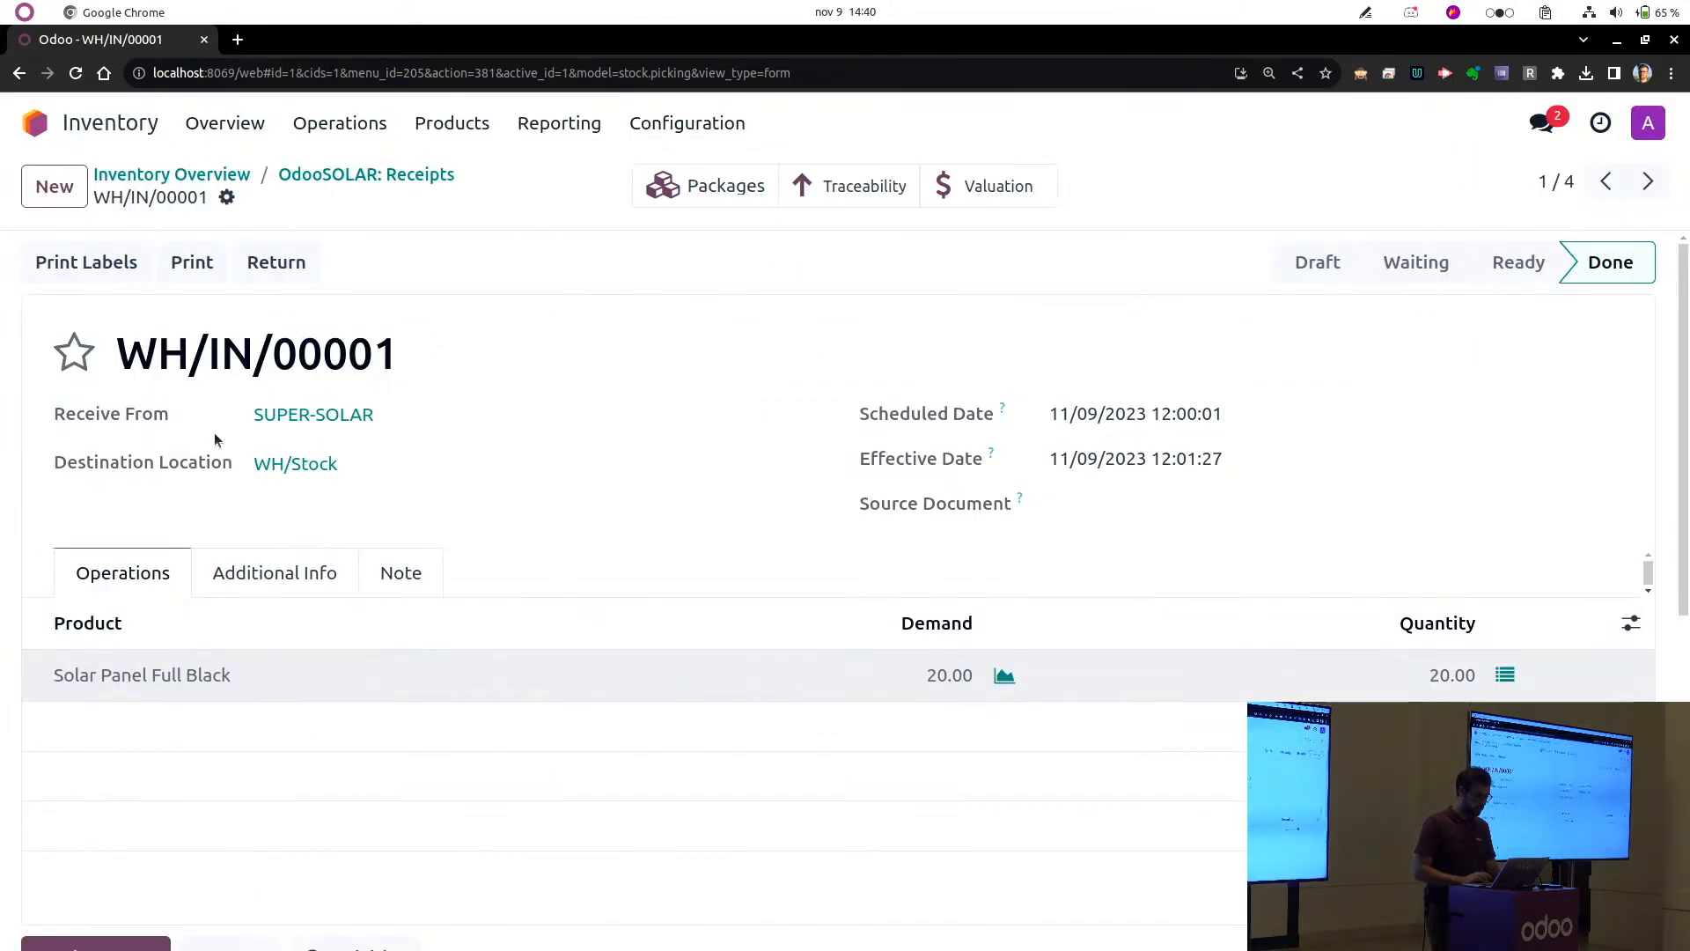
Open the Solar Panel Full Black product from the receipt and view its on-hand stock grouped by package.
{"action": "left_click", "coordinate": [185, 675]}
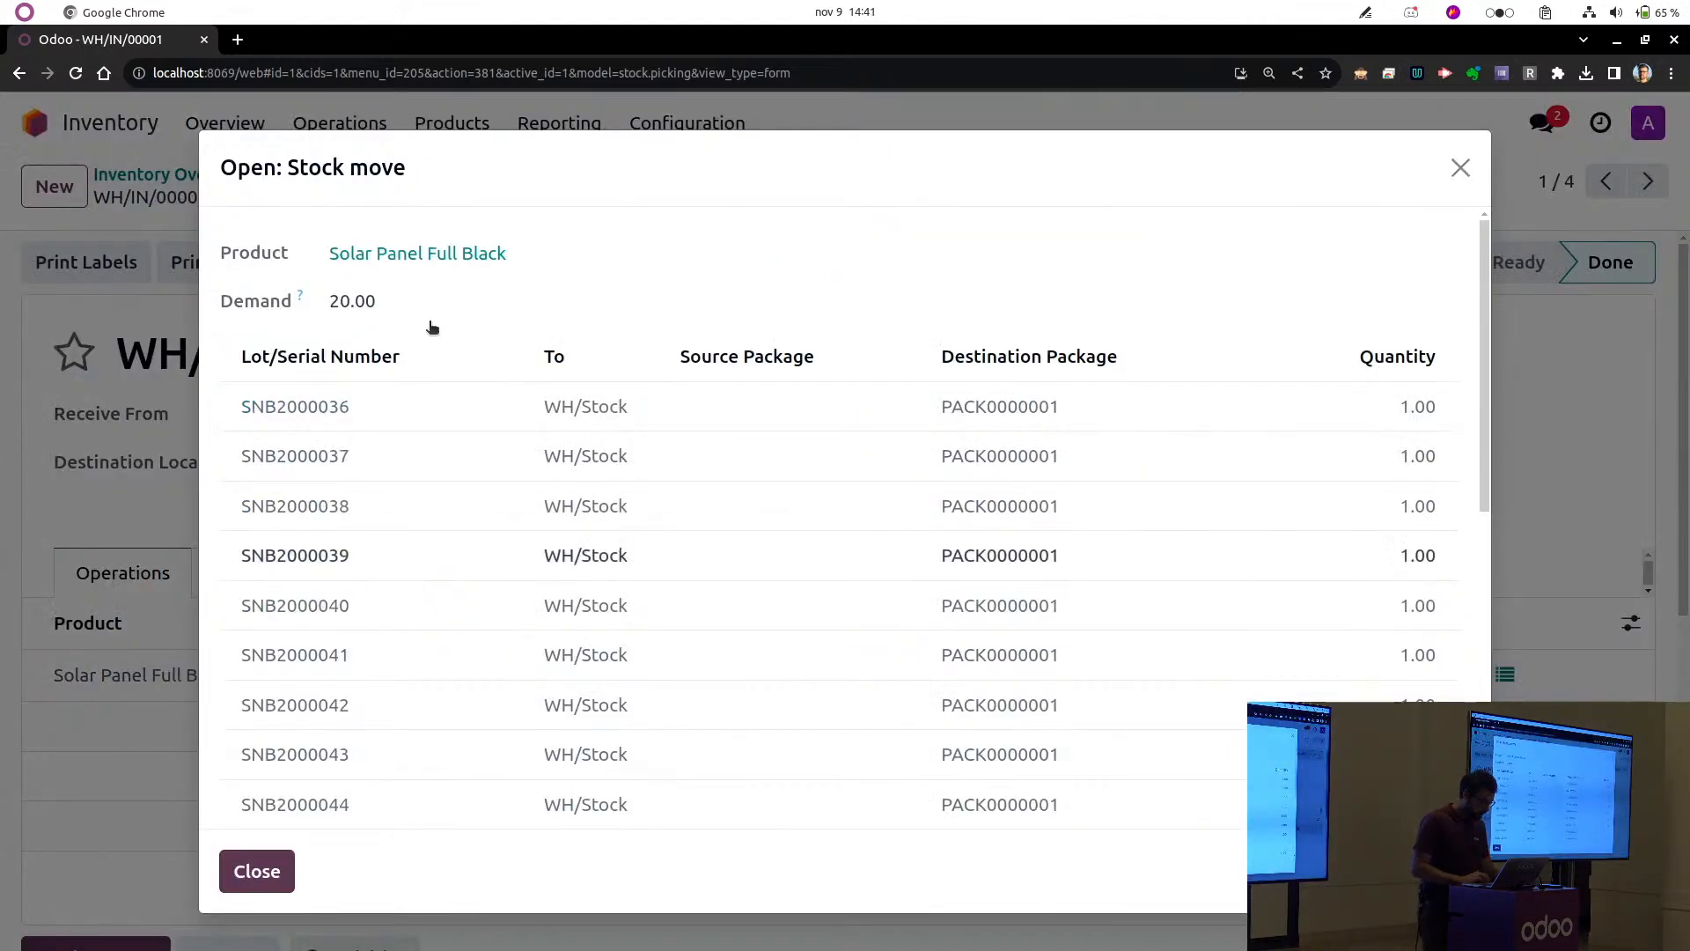
{"action": "left_click", "coordinate": [418, 256]}
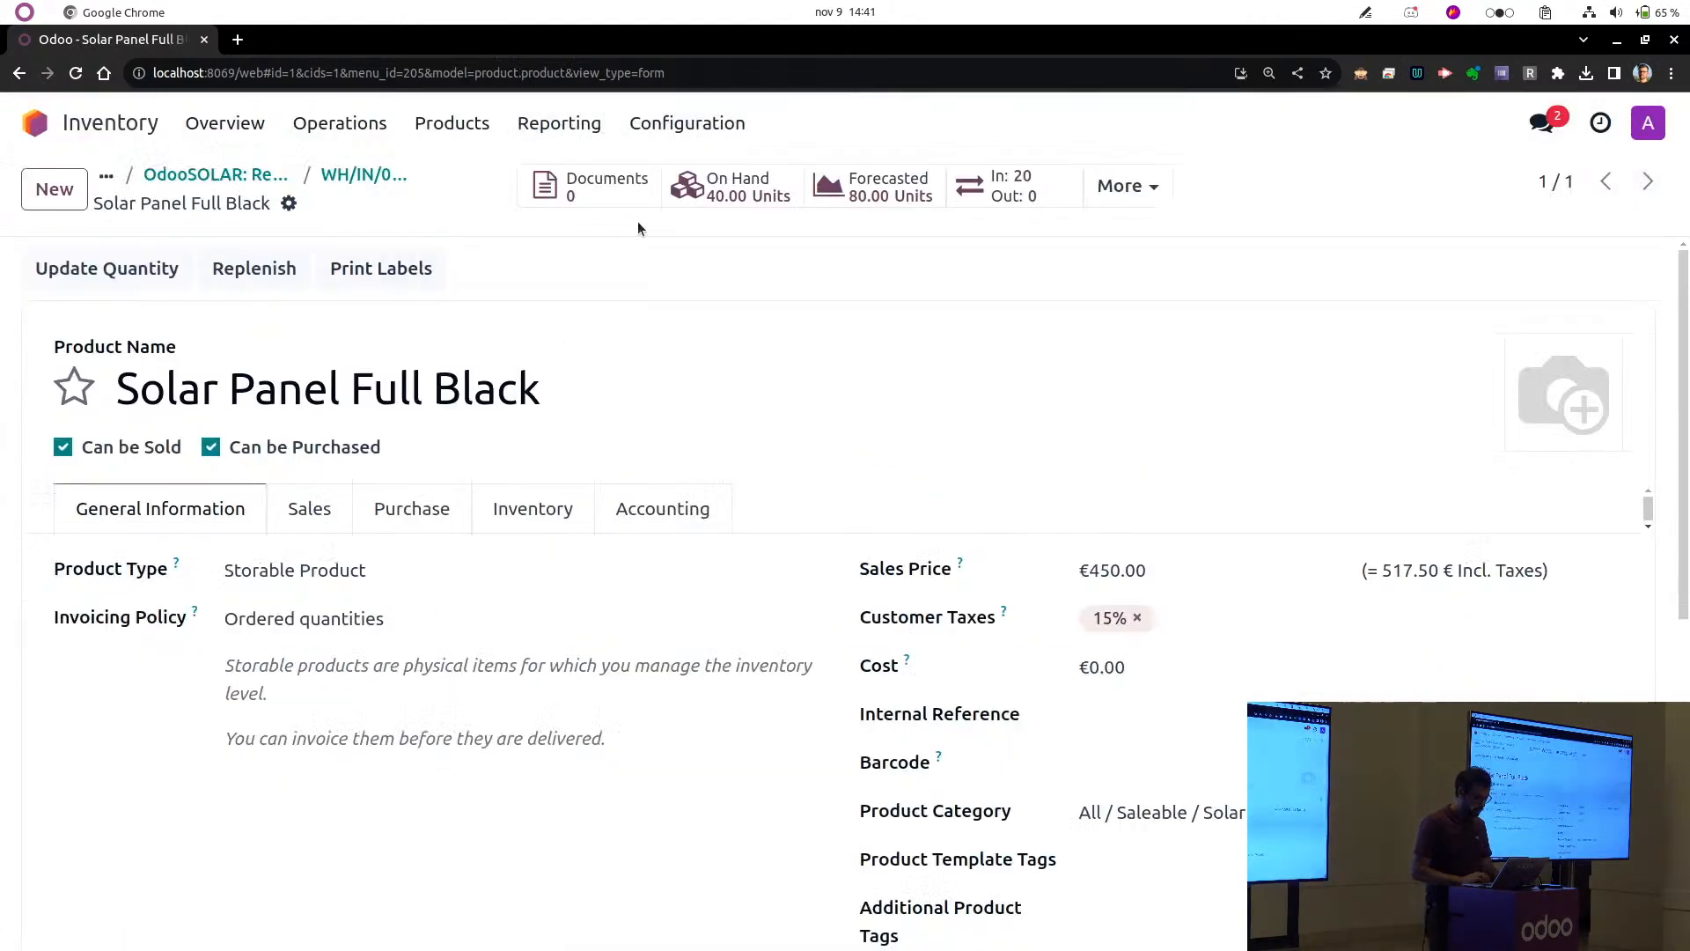
{"action": "left_click", "coordinate": [717, 194]}
{"action": "left_click", "coordinate": [1096, 185]}
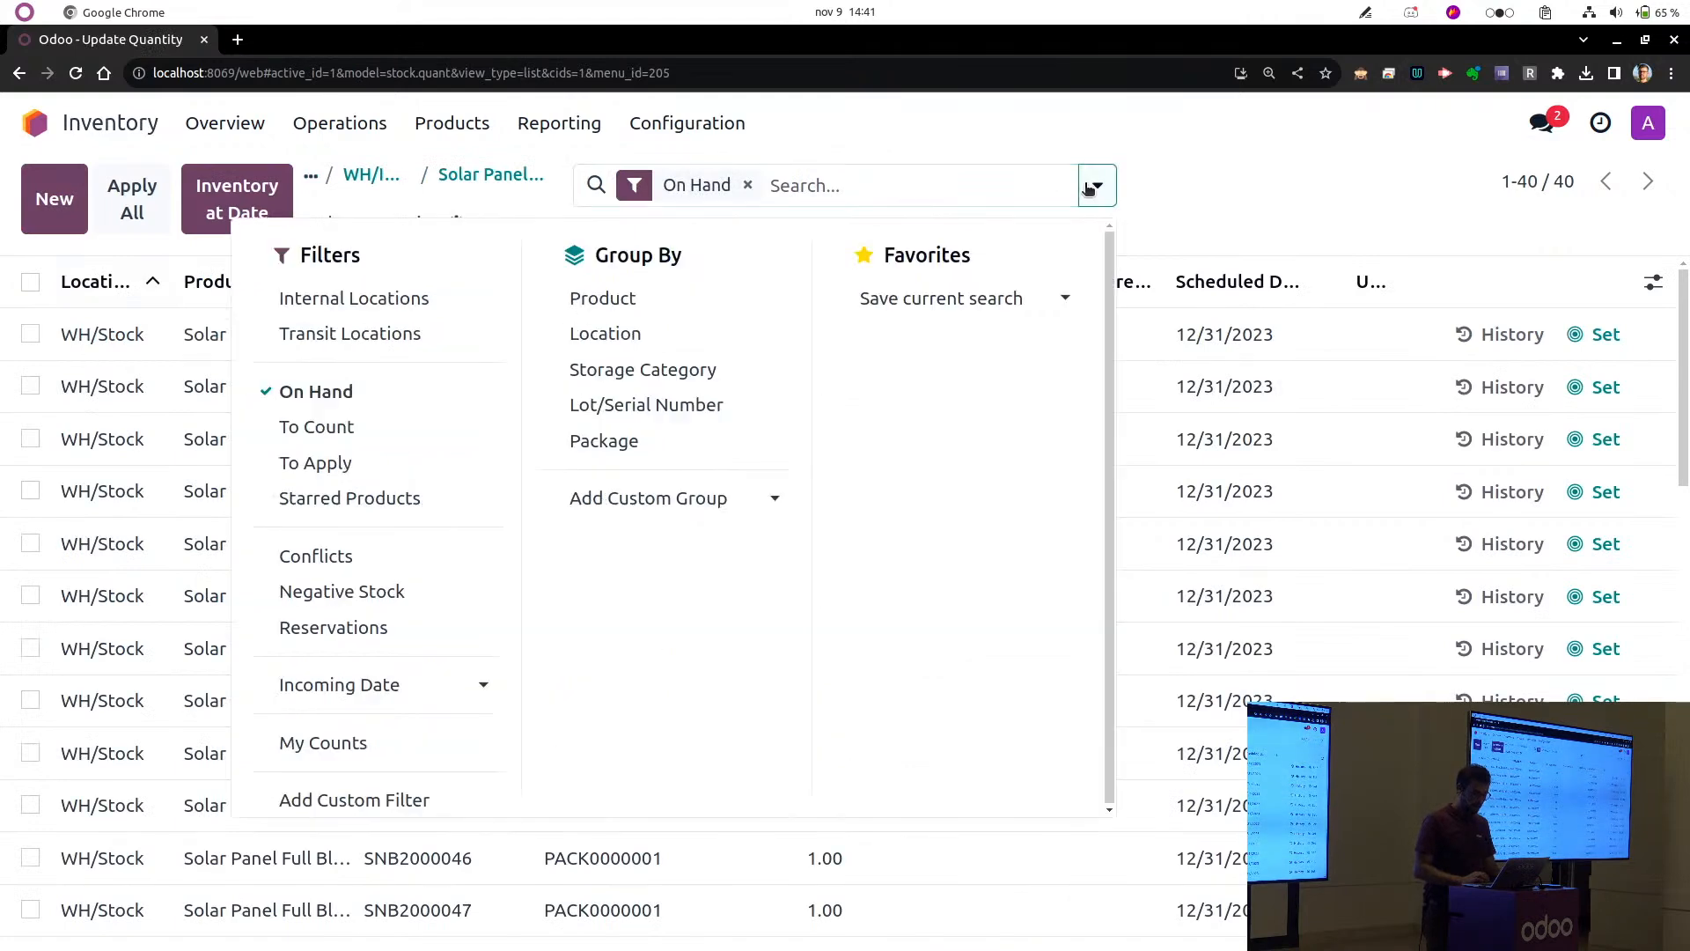
{"action": "left_click", "coordinate": [625, 441]}
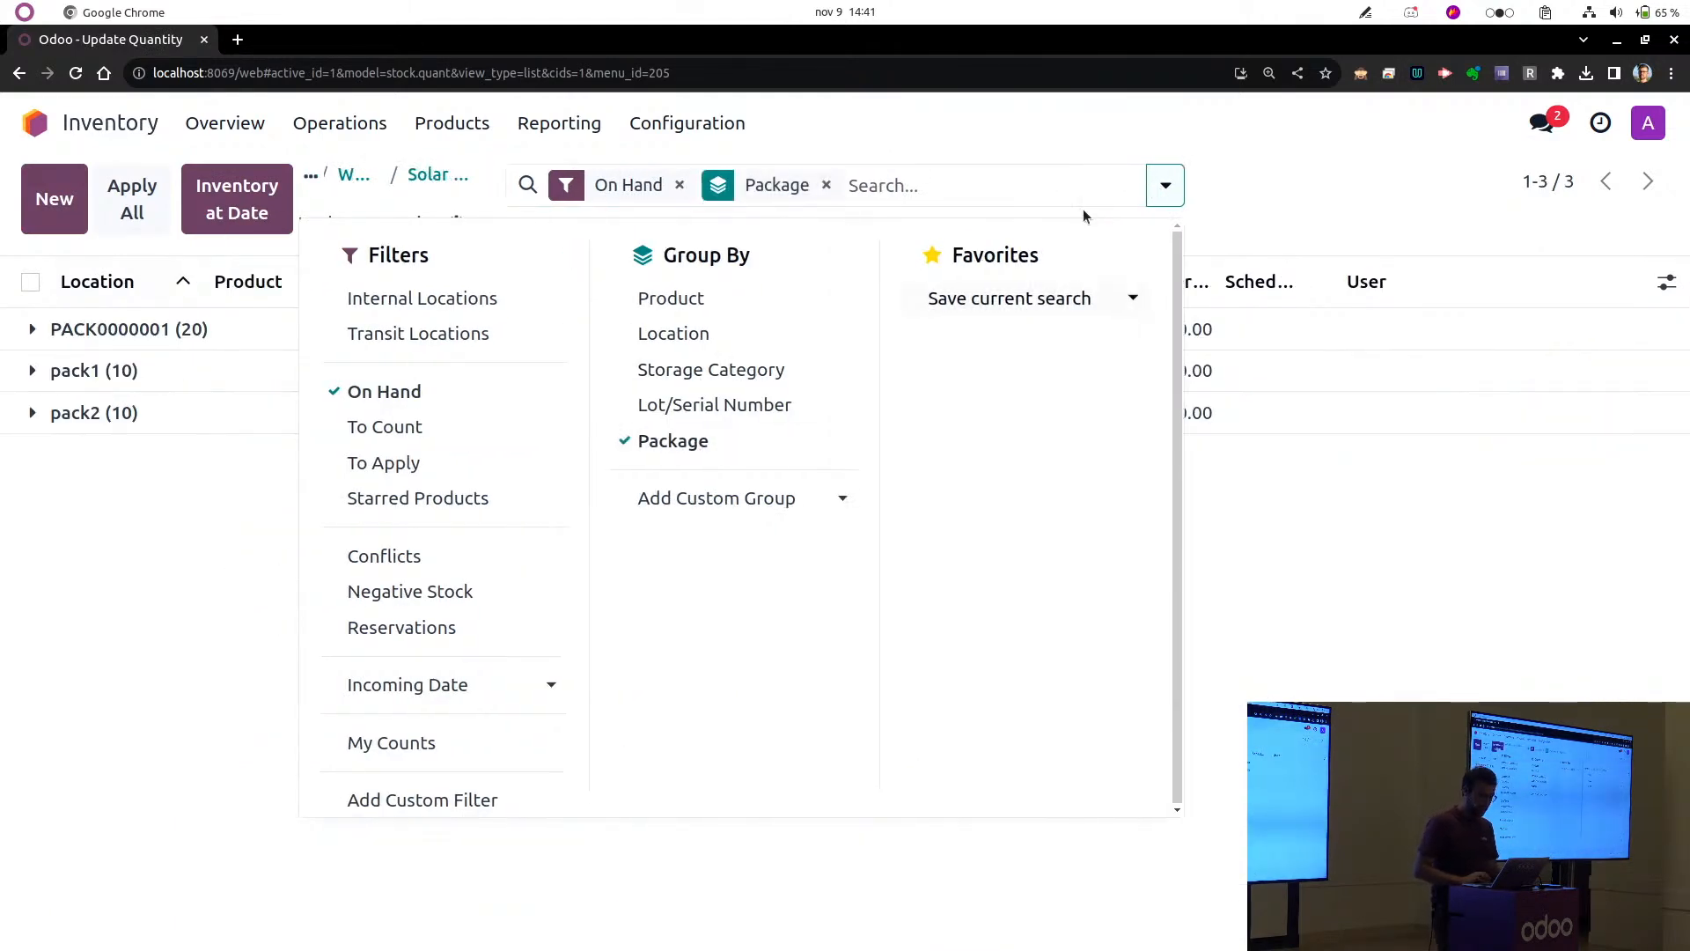
{"action": "left_click", "coordinate": [1201, 188]}
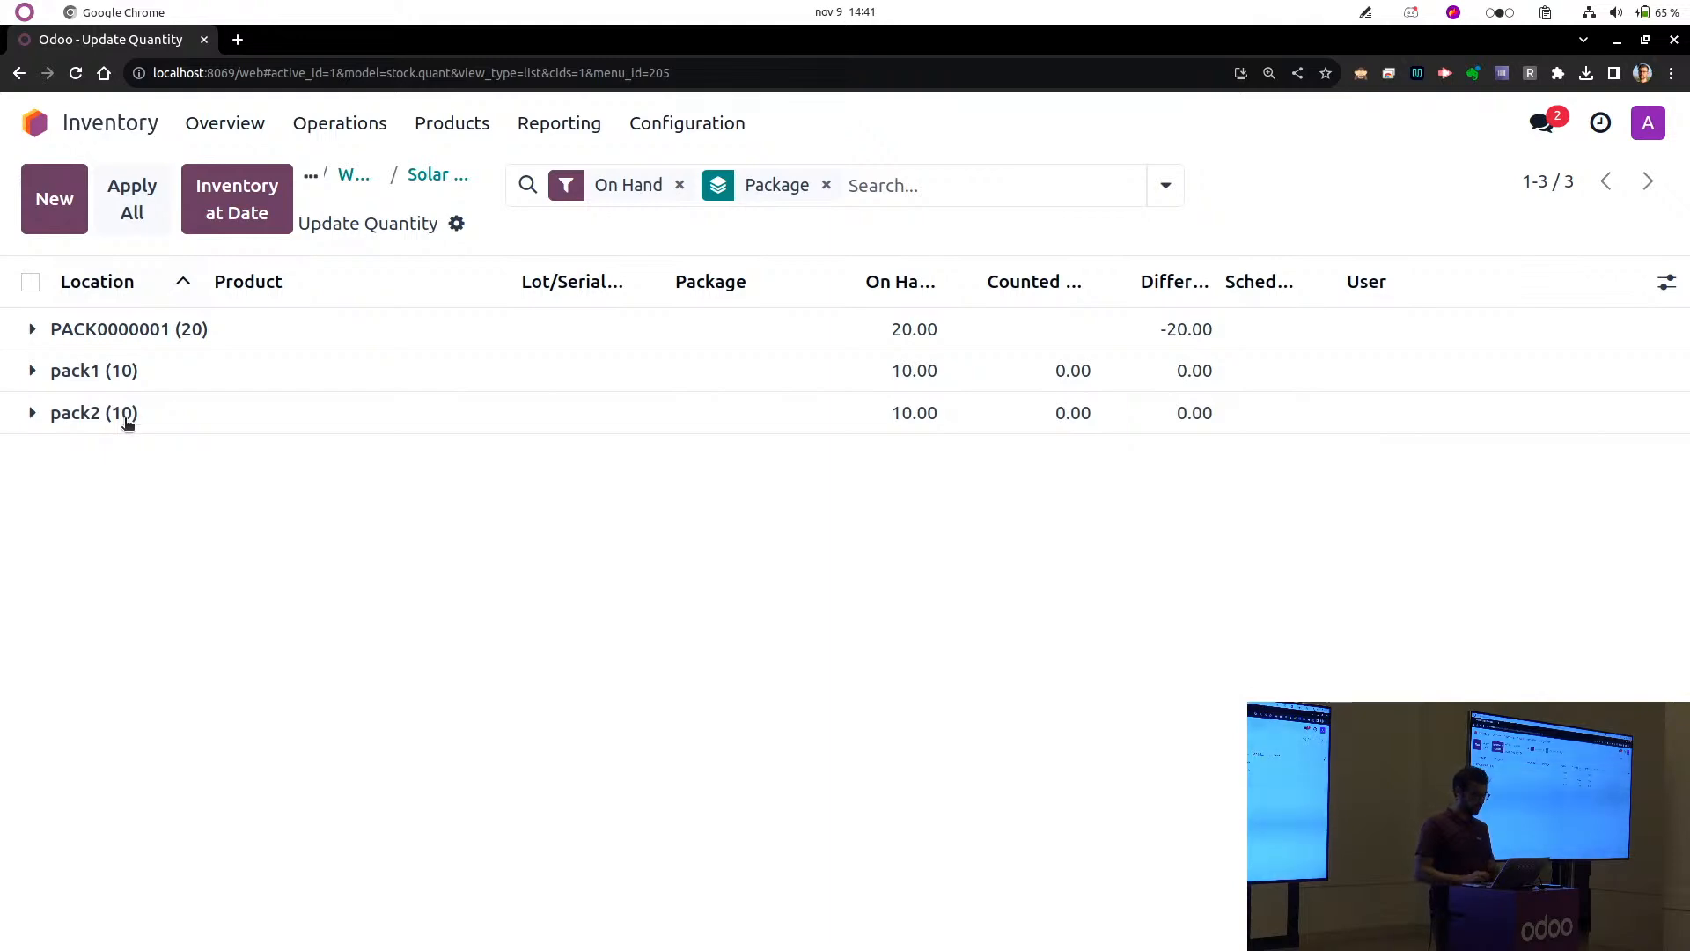
Create a new quotation in Sales and select the customer.
{"action": "left_click", "coordinate": [105, 123]}
{"action": "left_click", "coordinate": [751, 294]}
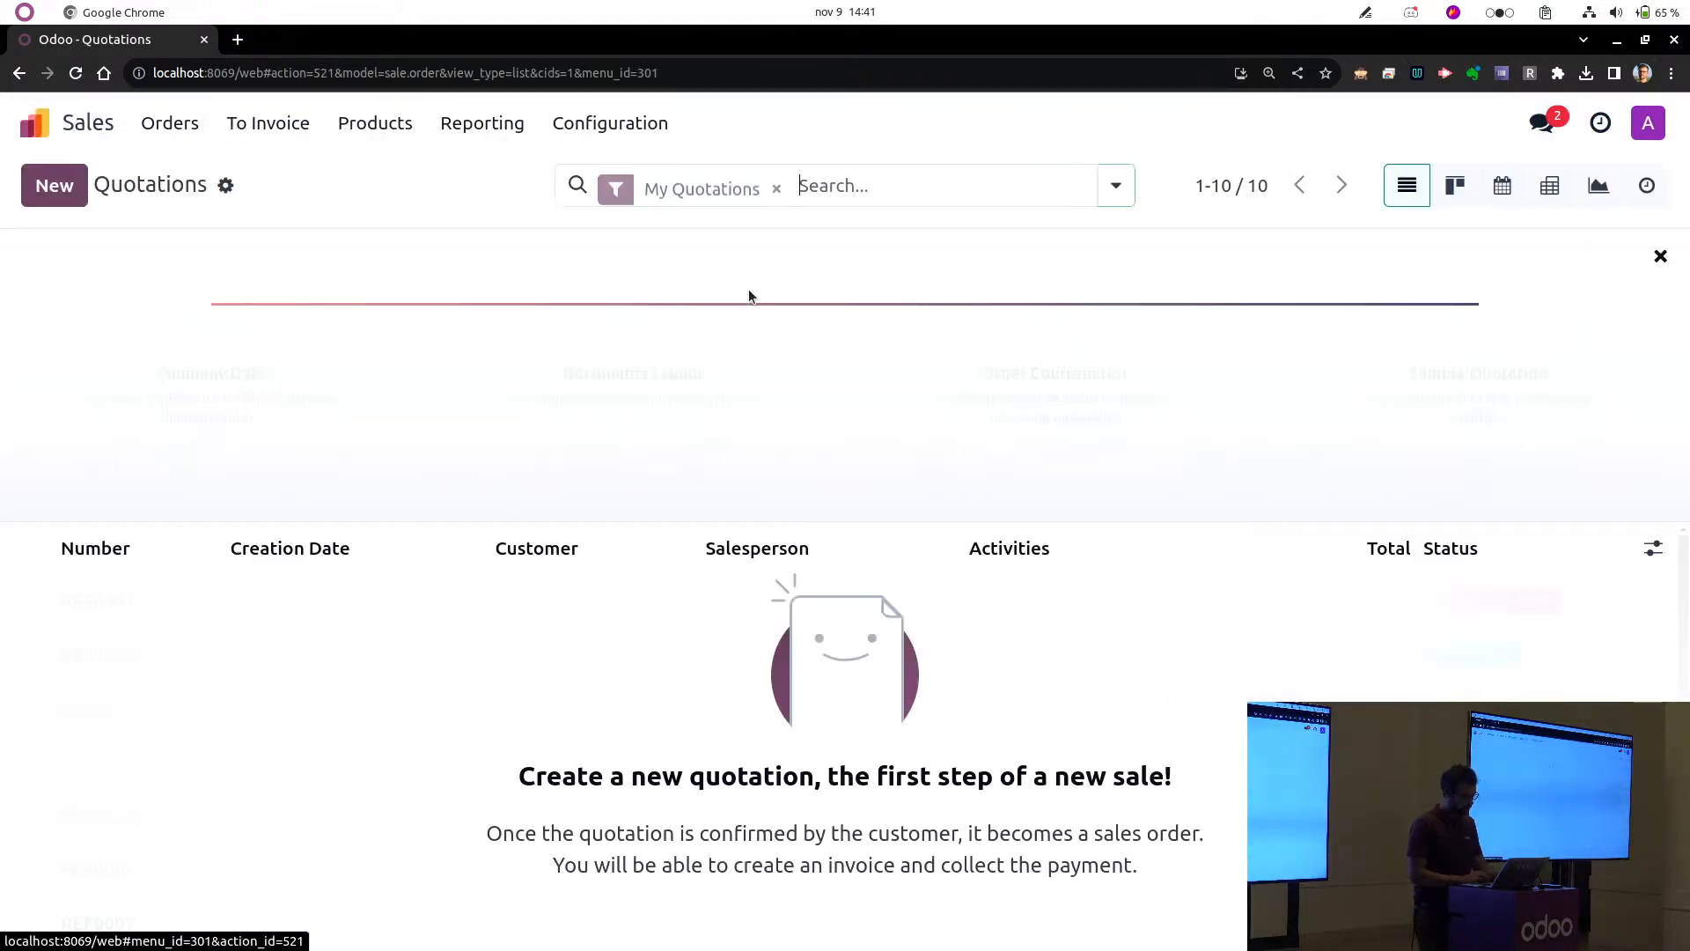
{"action": "left_click", "coordinate": [53, 187]}
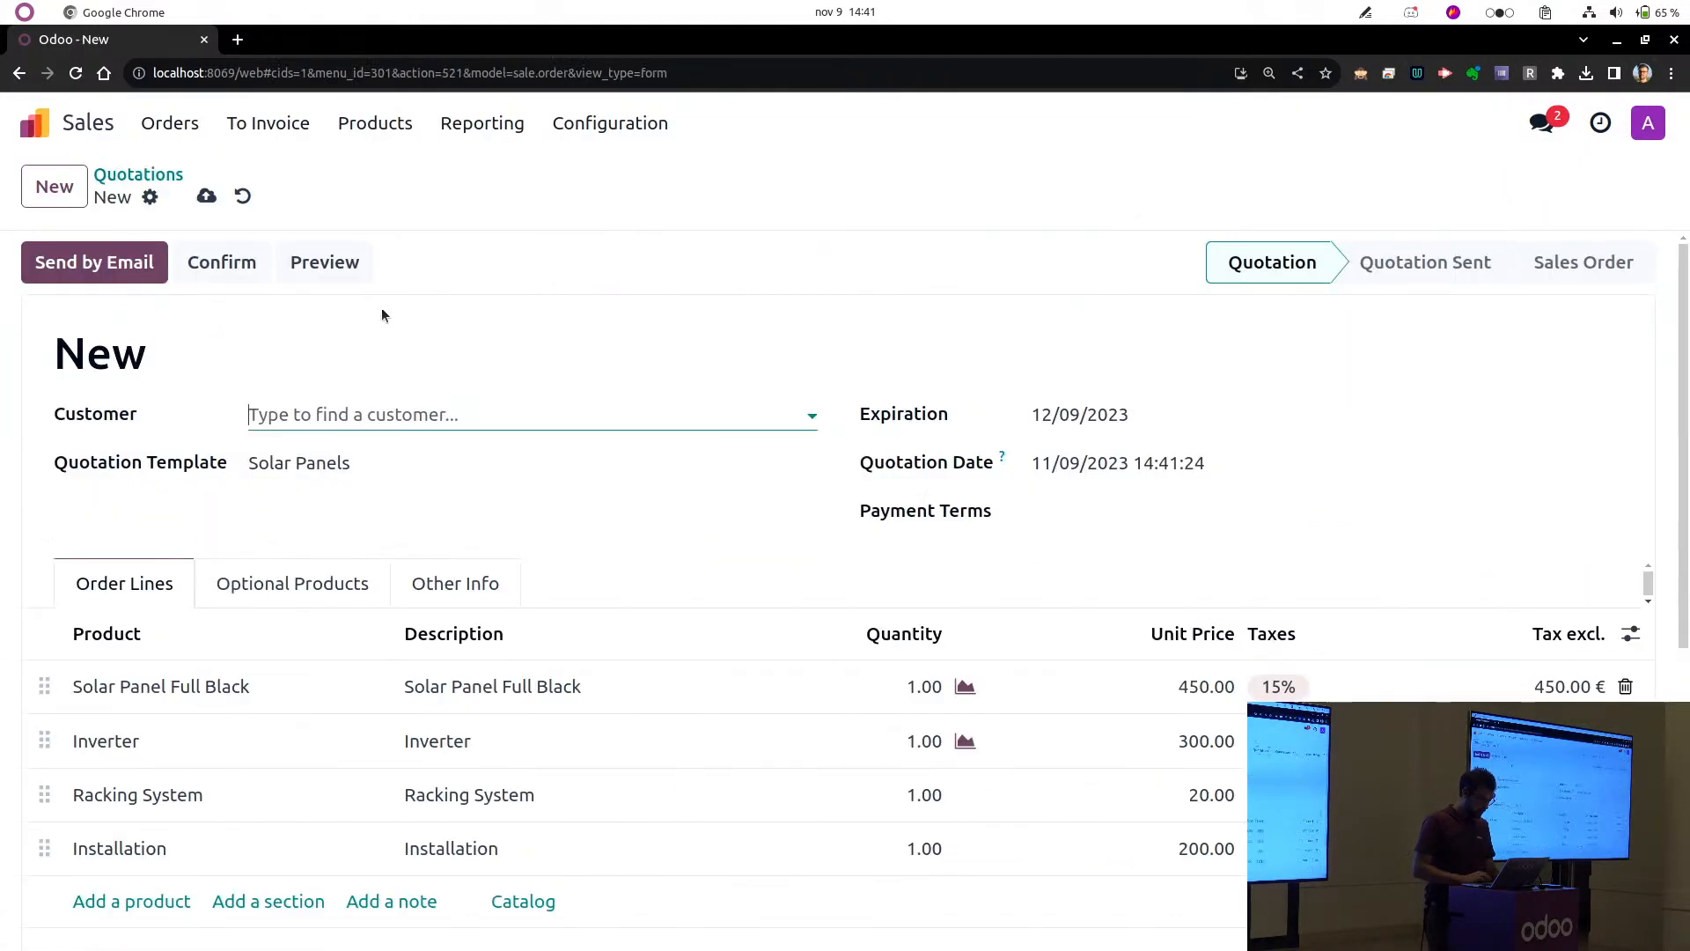
{"action": "left_click", "coordinate": [435, 412]}
{"action": "left_click", "coordinate": [340, 463]}
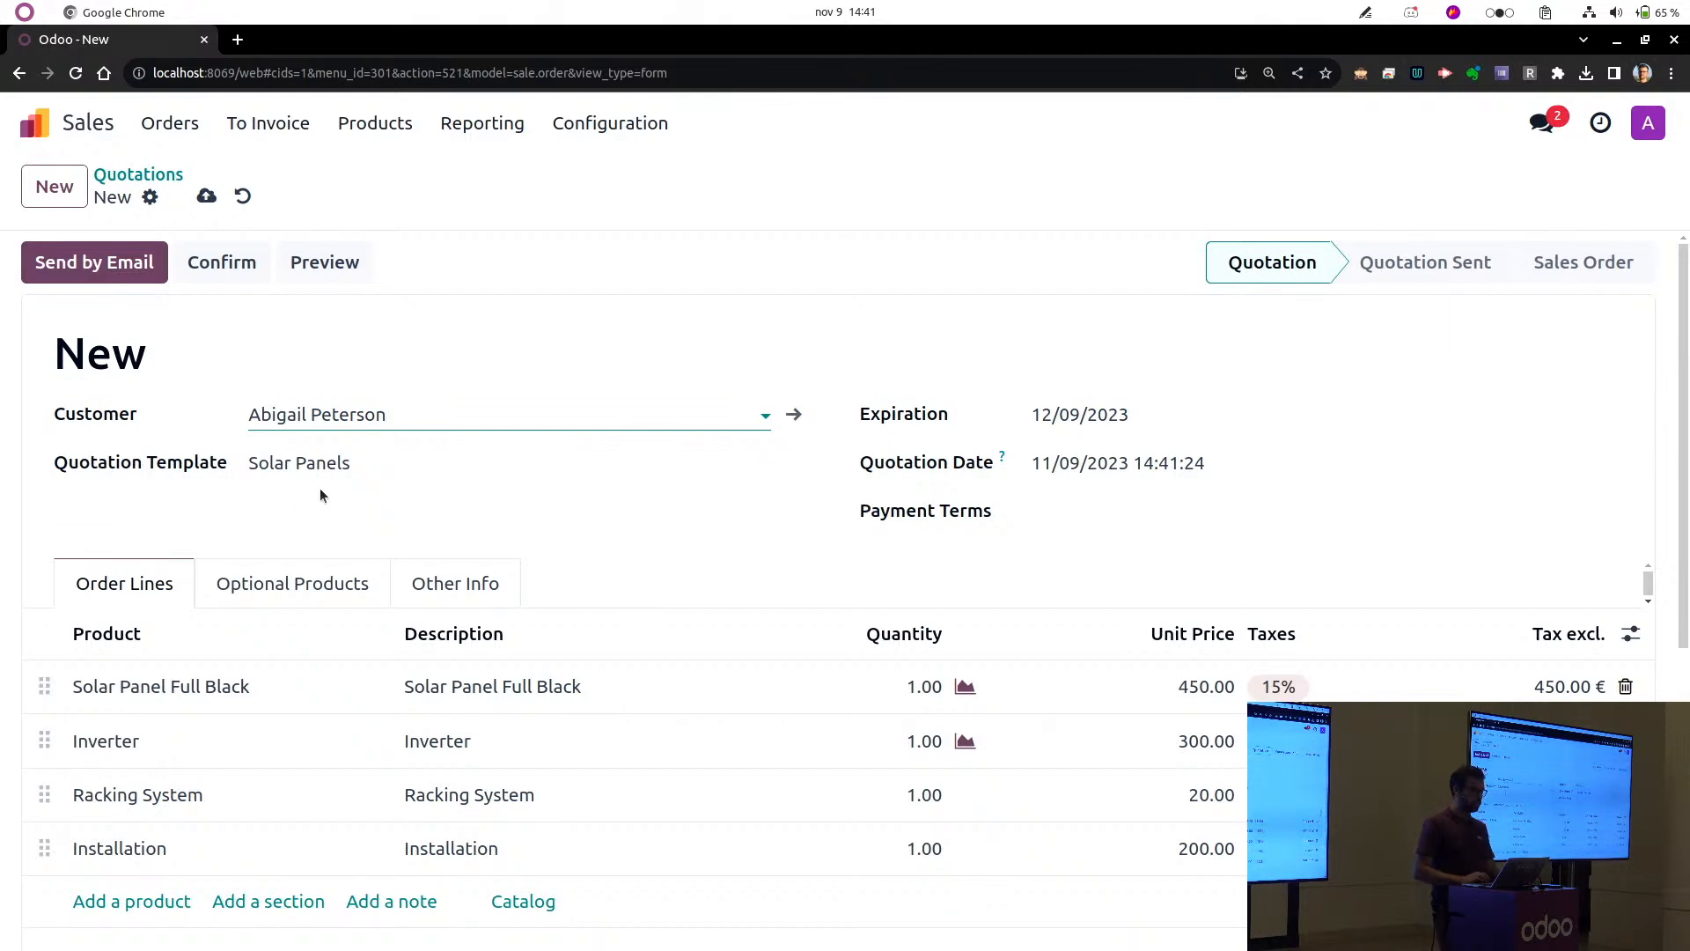
Set the quotation quantities to 20 for Solar Panel Full Black and 20 for Racking System.
{"action": "left_click", "coordinate": [898, 697]}
{"action": "type", "text": "20"}
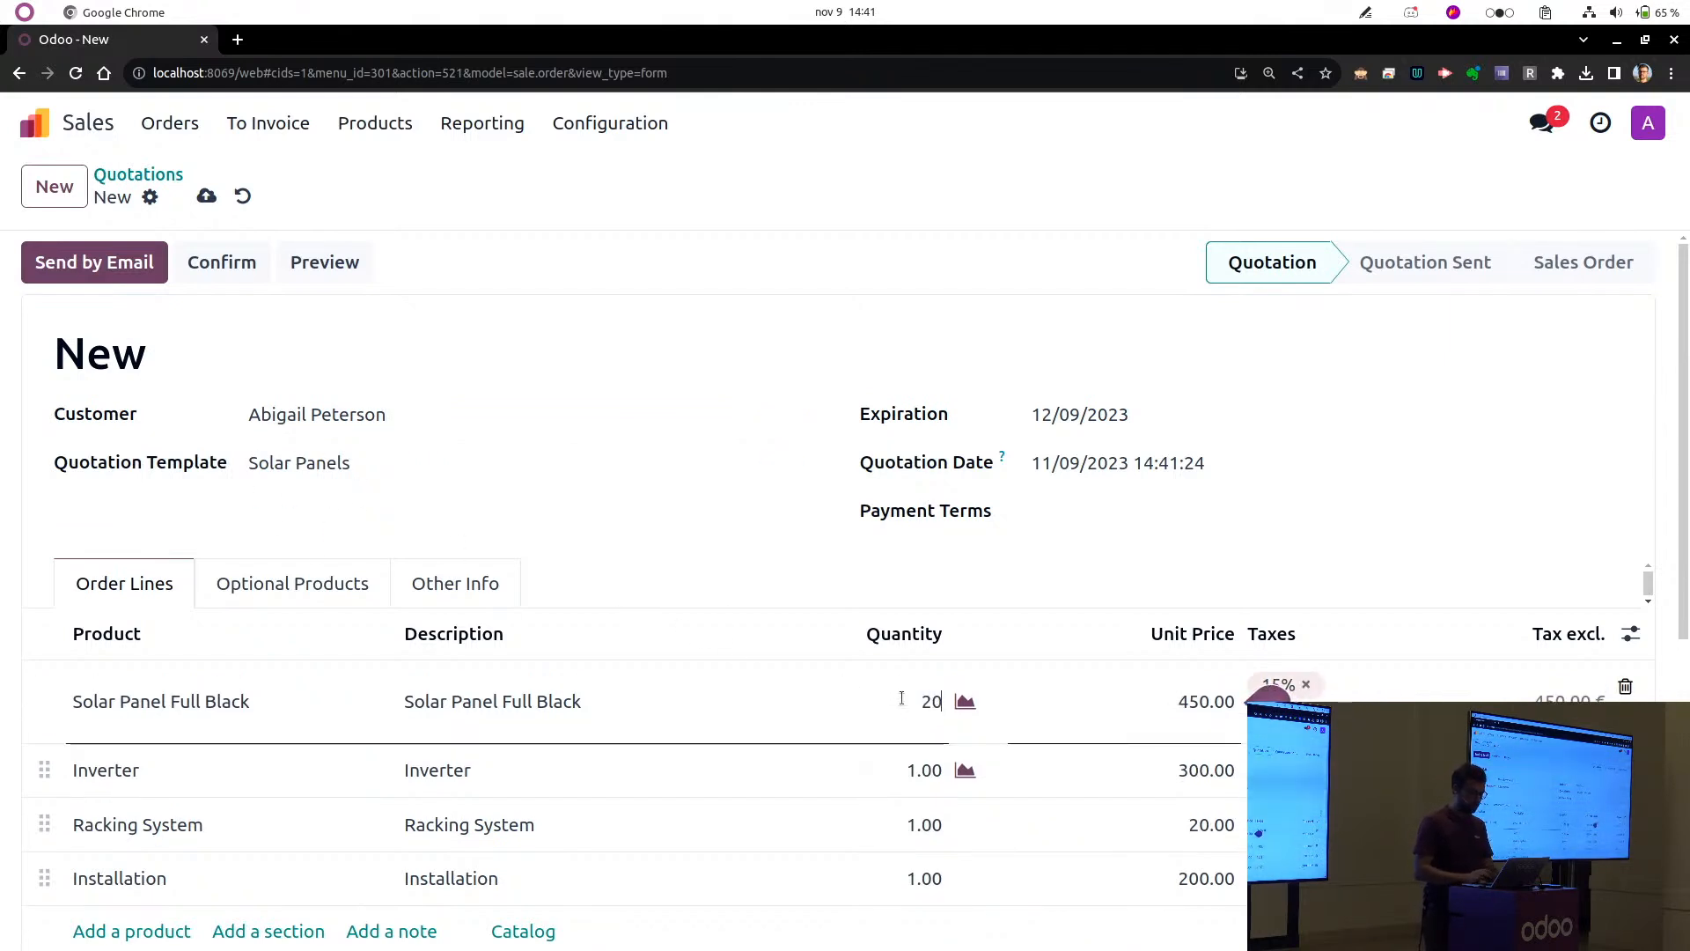
{"action": "left_click", "coordinate": [908, 824]}
{"action": "type", "text": "20"}
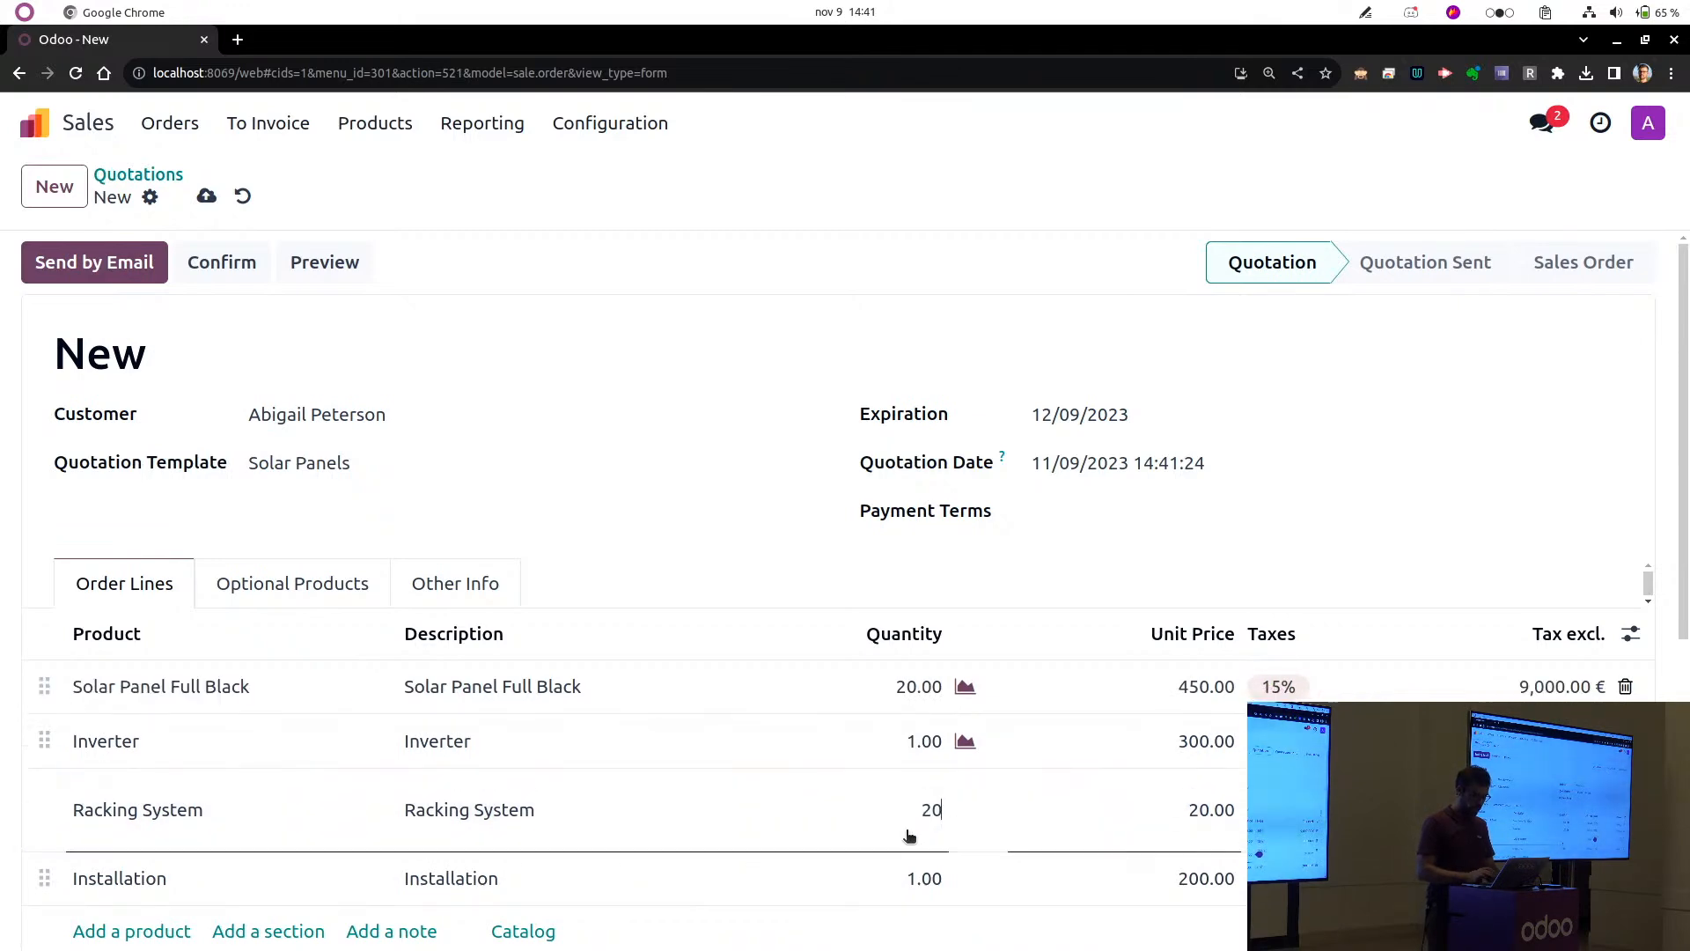
{"action": "left_click", "coordinate": [769, 578]}
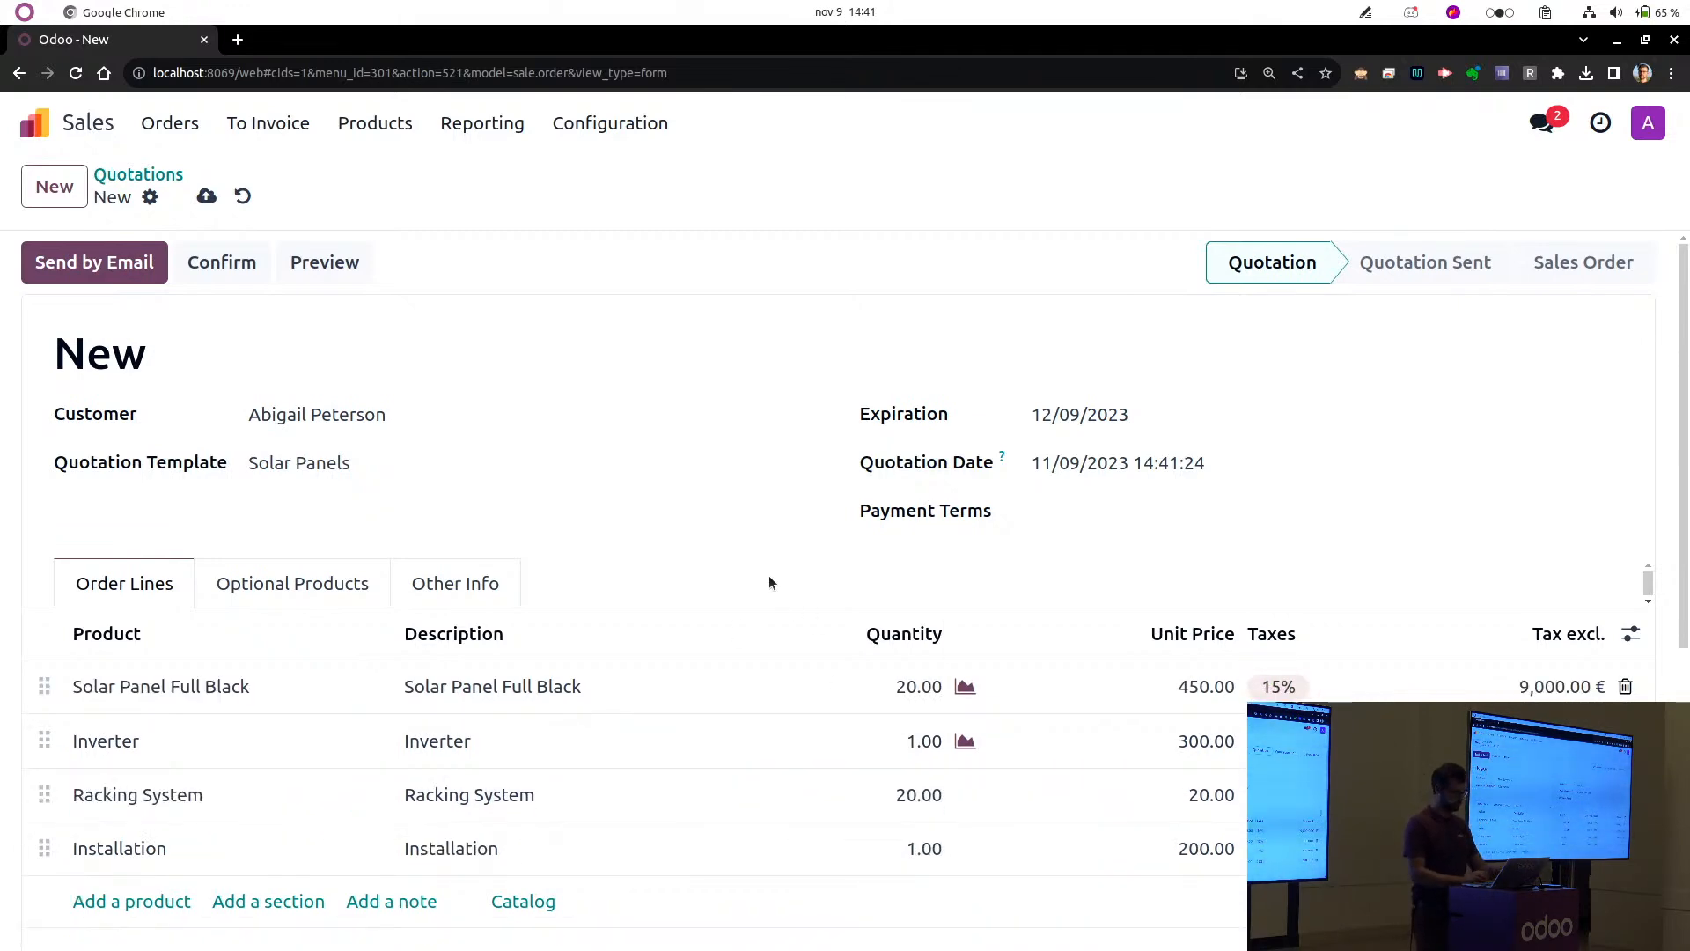
Set the quotation's delivery date to 11/19/2023 14:00:00.
{"action": "left_click", "coordinate": [450, 585]}
{"action": "scroll", "coordinate": [397, 722], "scroll_direction": "down", "scroll_amount": 5}
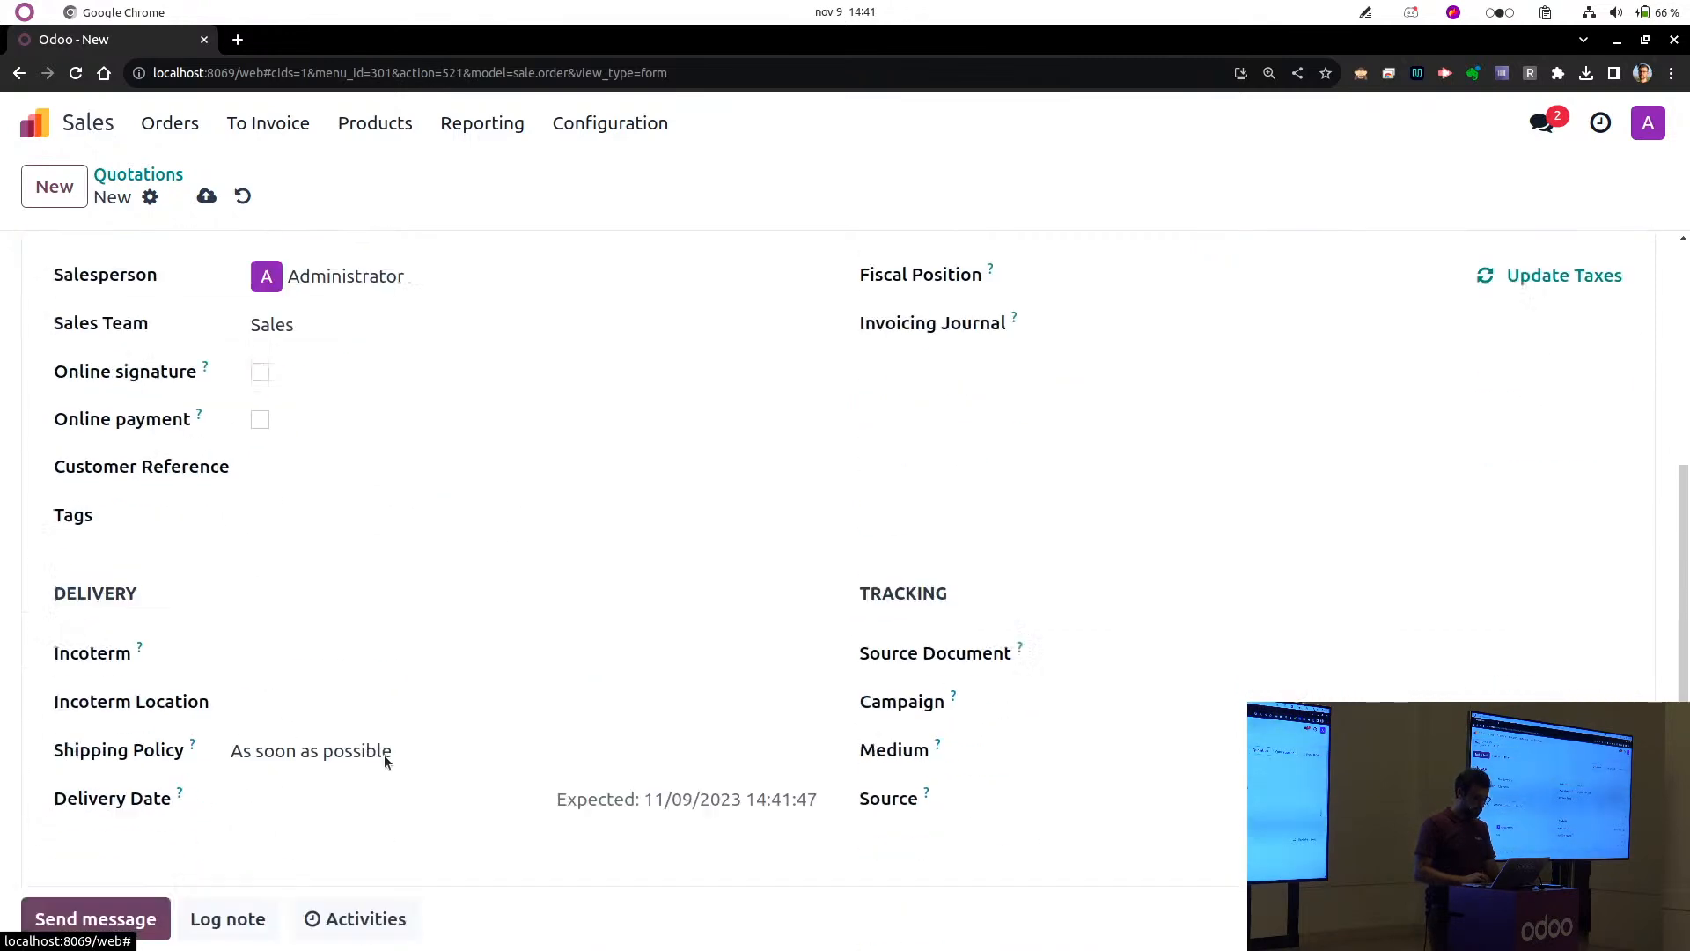
{"action": "scroll", "coordinate": [384, 758], "scroll_direction": "down", "scroll_amount": 2}
{"action": "left_click", "coordinate": [314, 638]}
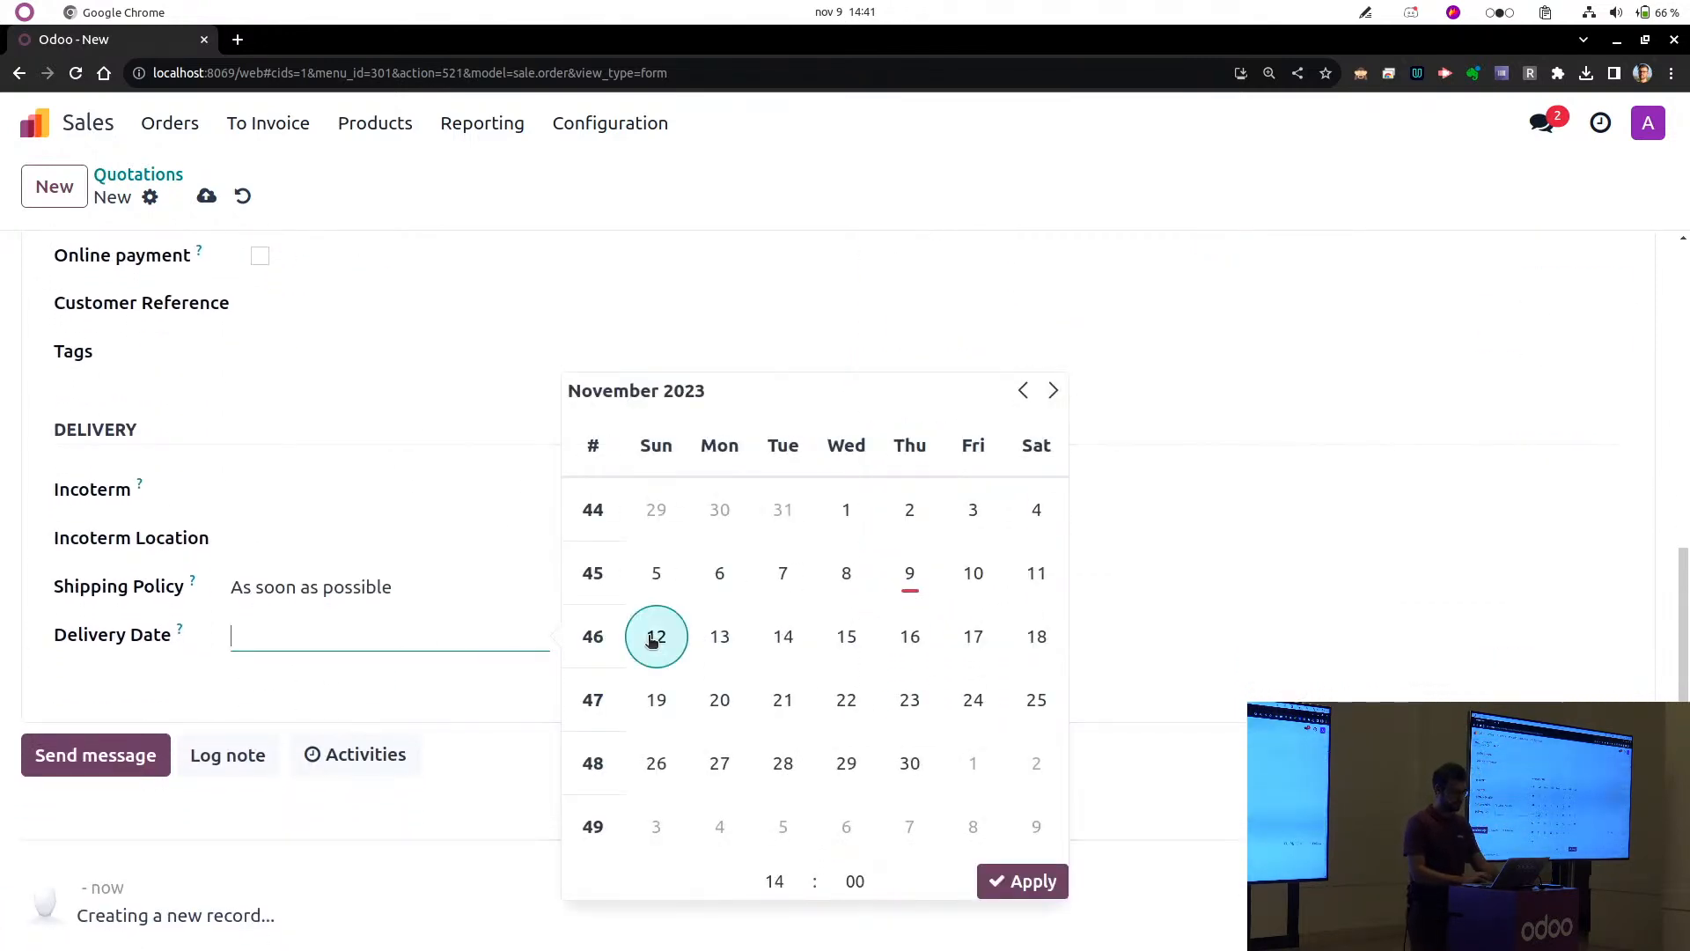
{"action": "left_click", "coordinate": [657, 695]}
{"action": "left_click", "coordinate": [992, 878]}
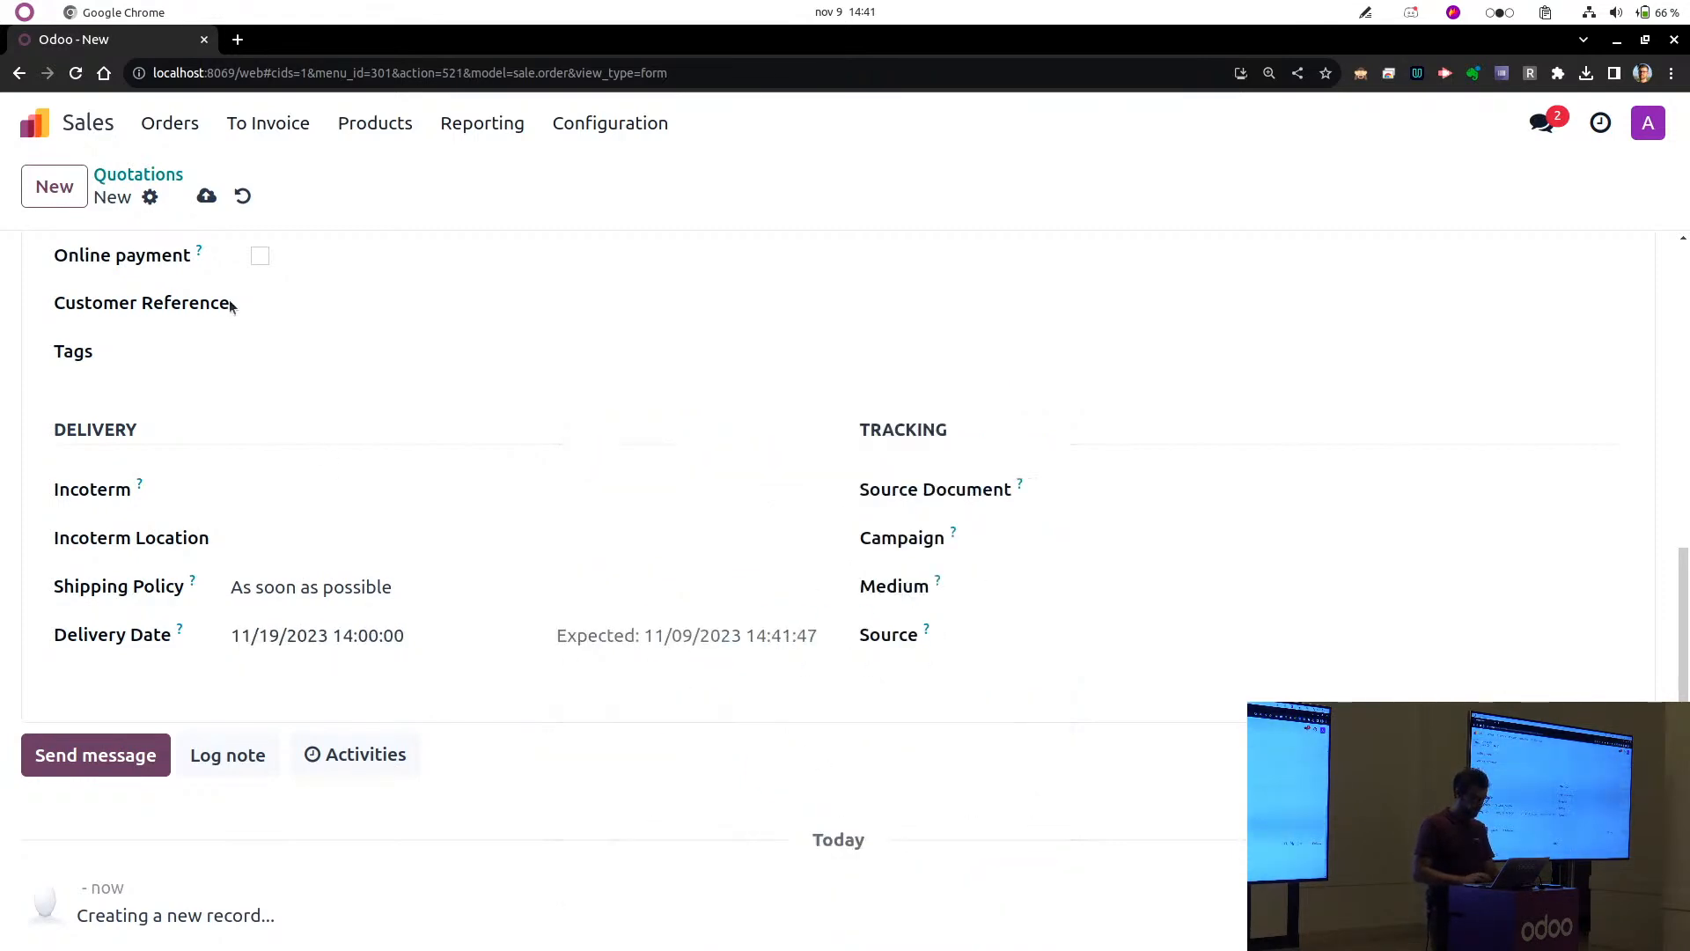
Confirm the quotation and open its ready pick transfer from WH/Stock to WH/Output.
{"action": "scroll", "coordinate": [415, 461], "scroll_direction": "up", "scroll_amount": 10}
{"action": "left_click", "coordinate": [215, 263]}
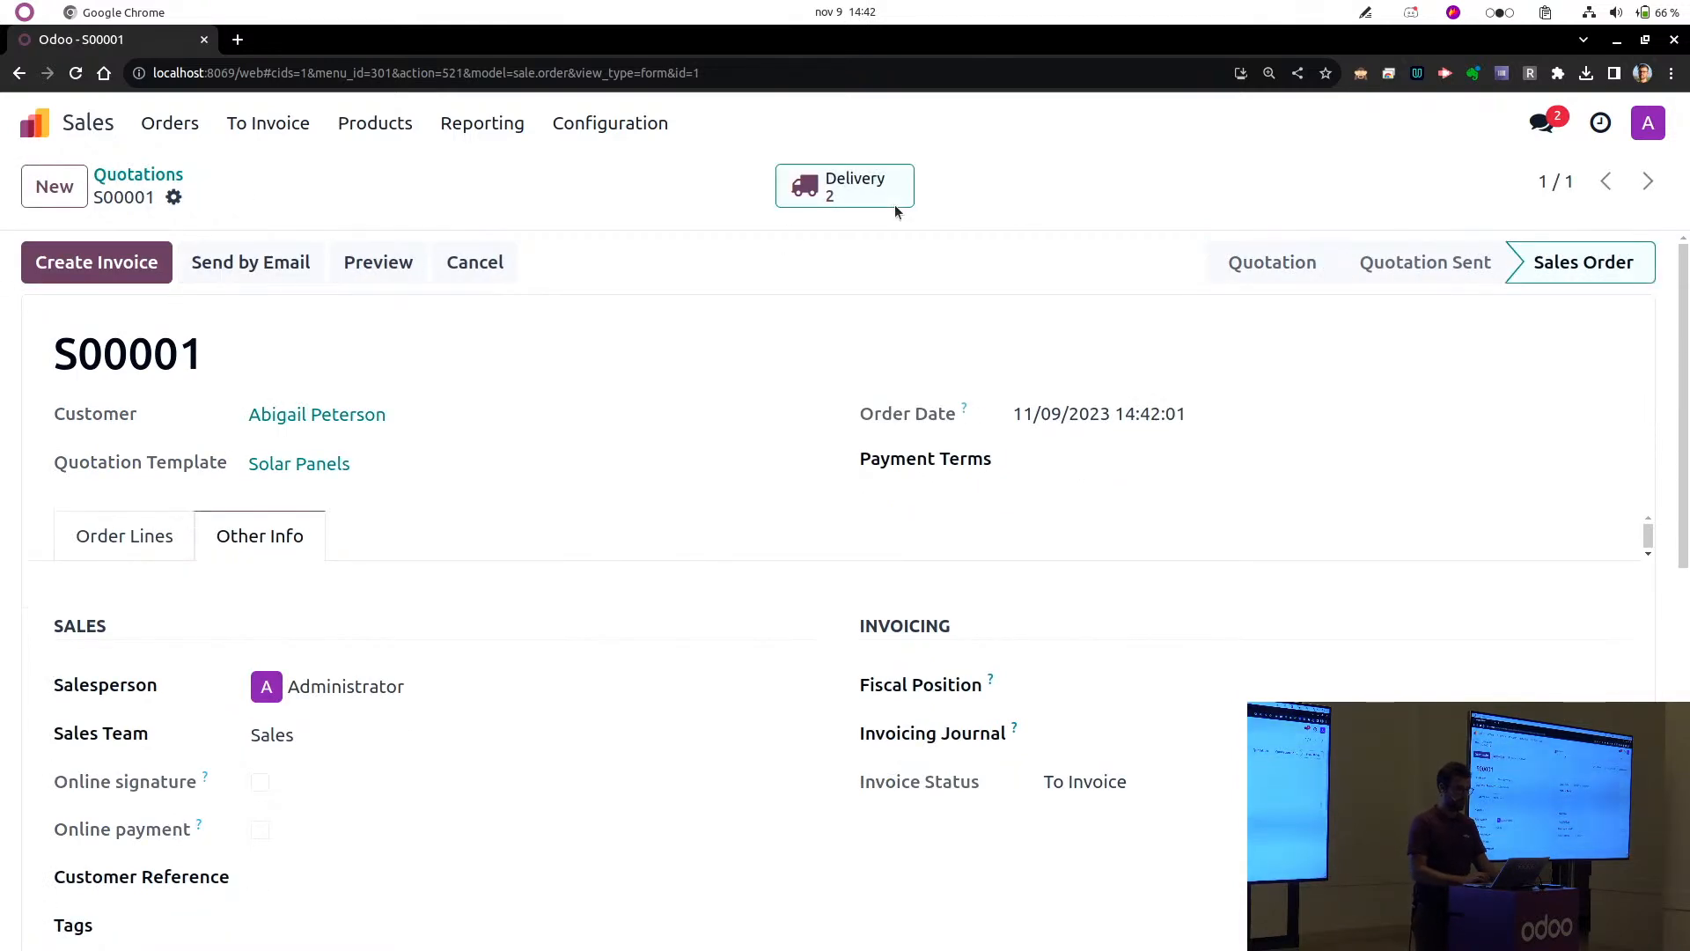
{"action": "left_click", "coordinate": [891, 200]}
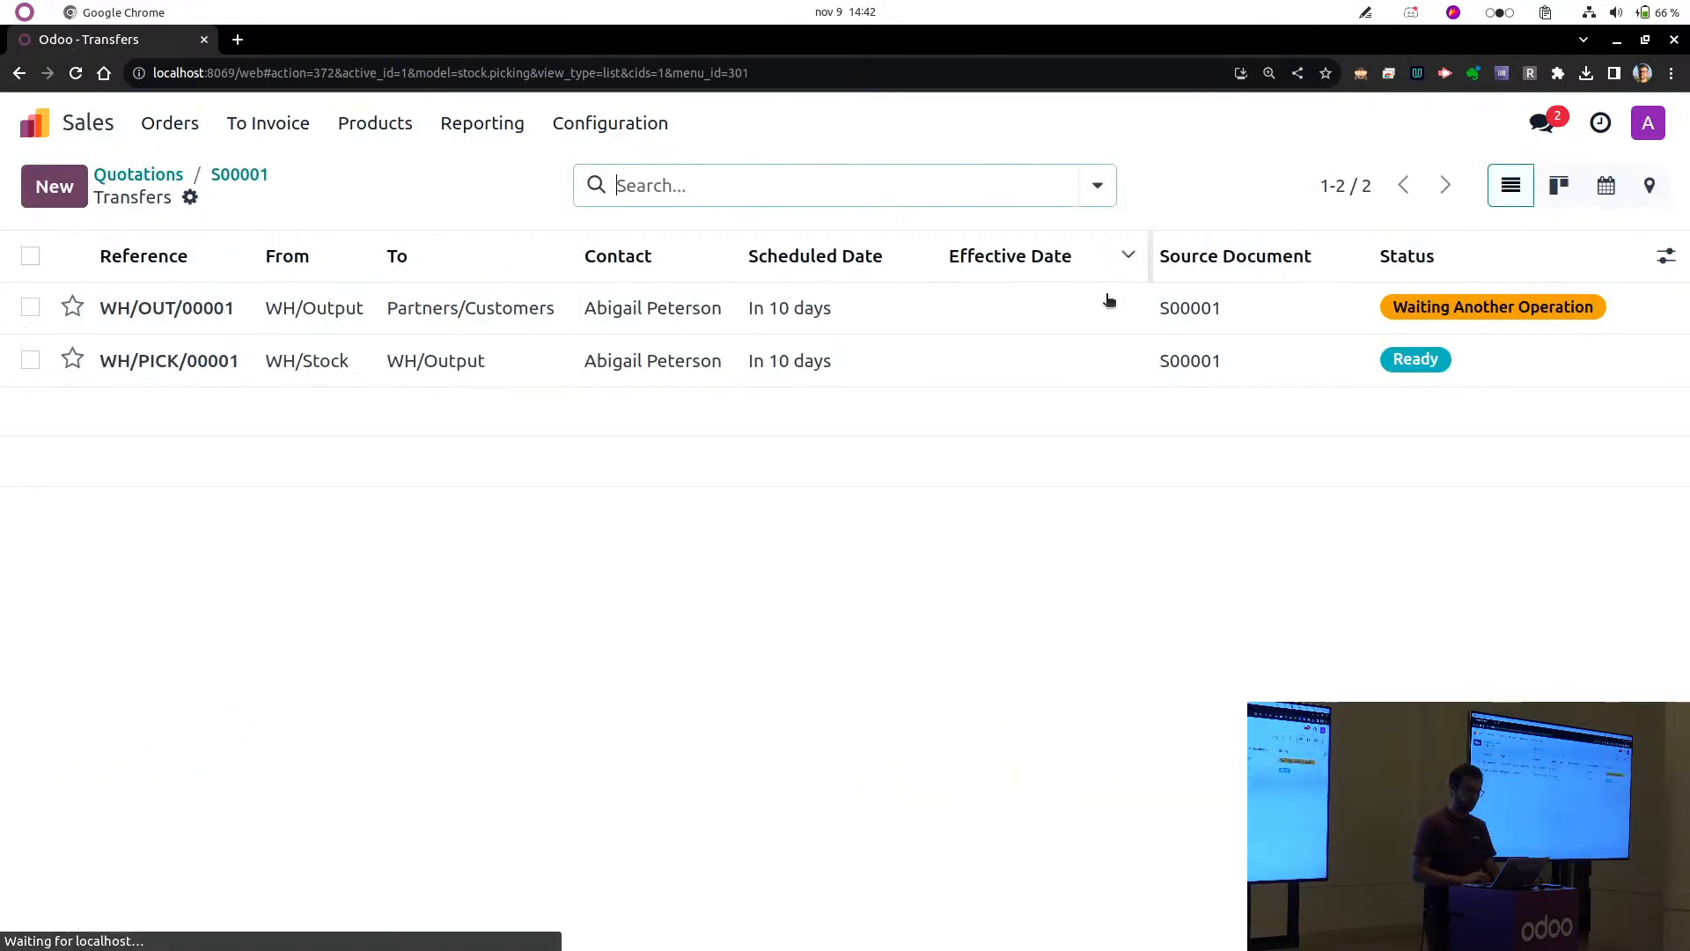
{"action": "left_click", "coordinate": [1171, 366]}
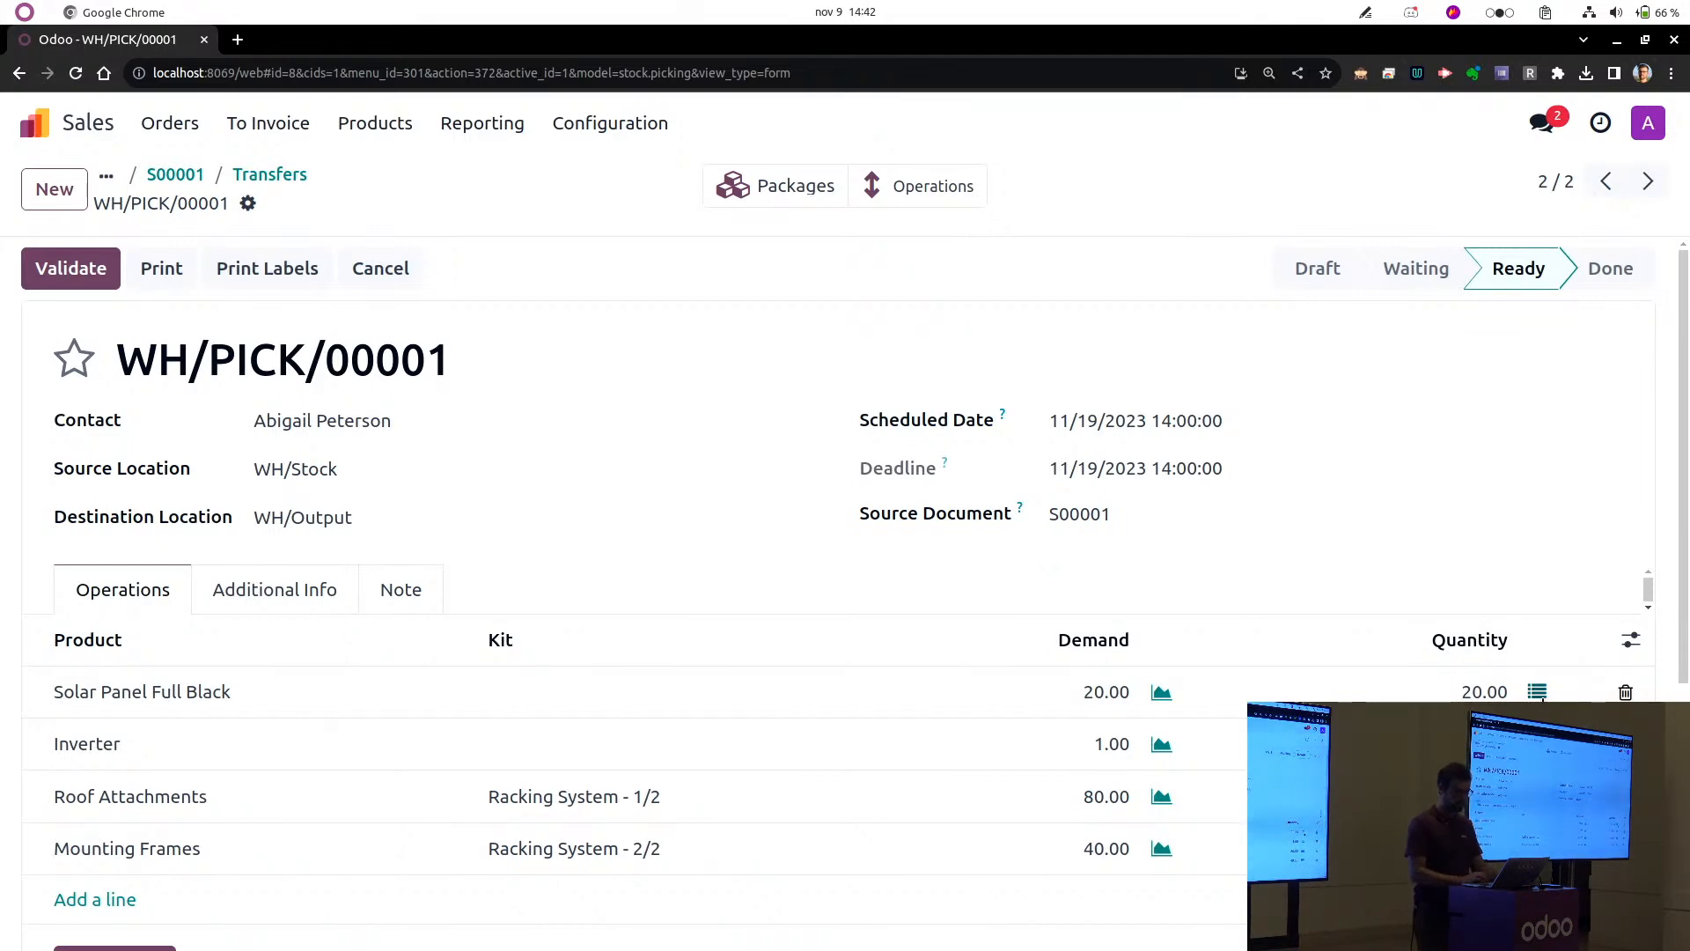
Examine the serials and packages reserved for Solar Panel Full Black and the lots reserved for Mounting Frames.
{"action": "left_click", "coordinate": [1537, 691]}
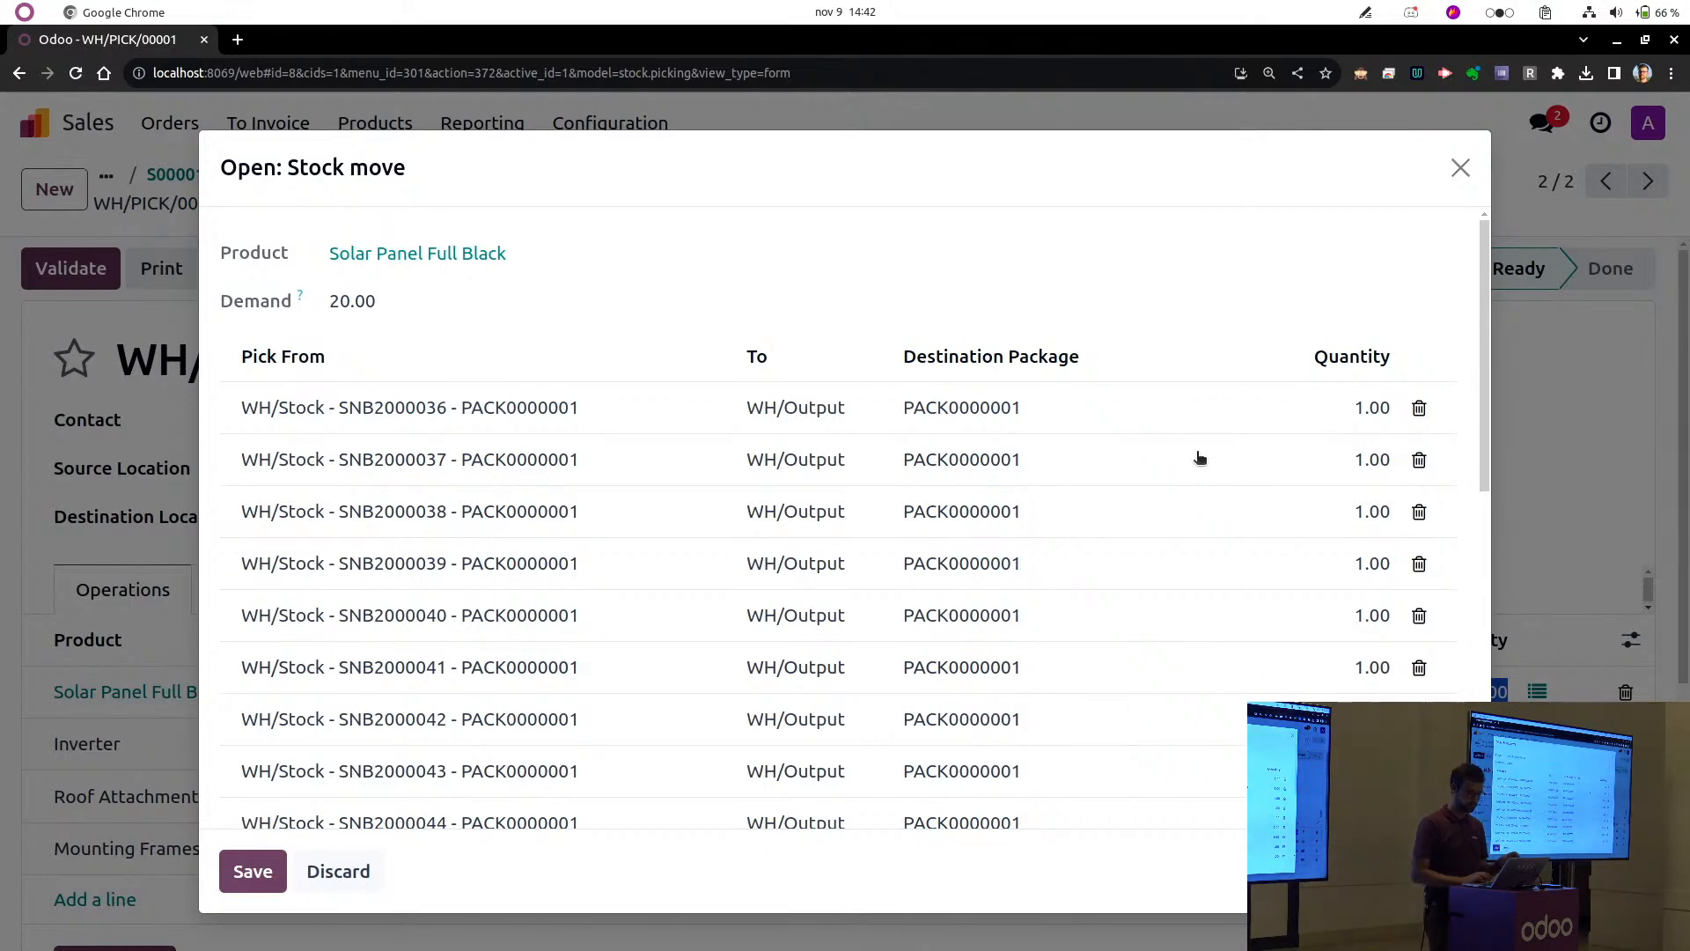
{"action": "left_click", "coordinate": [1460, 168]}
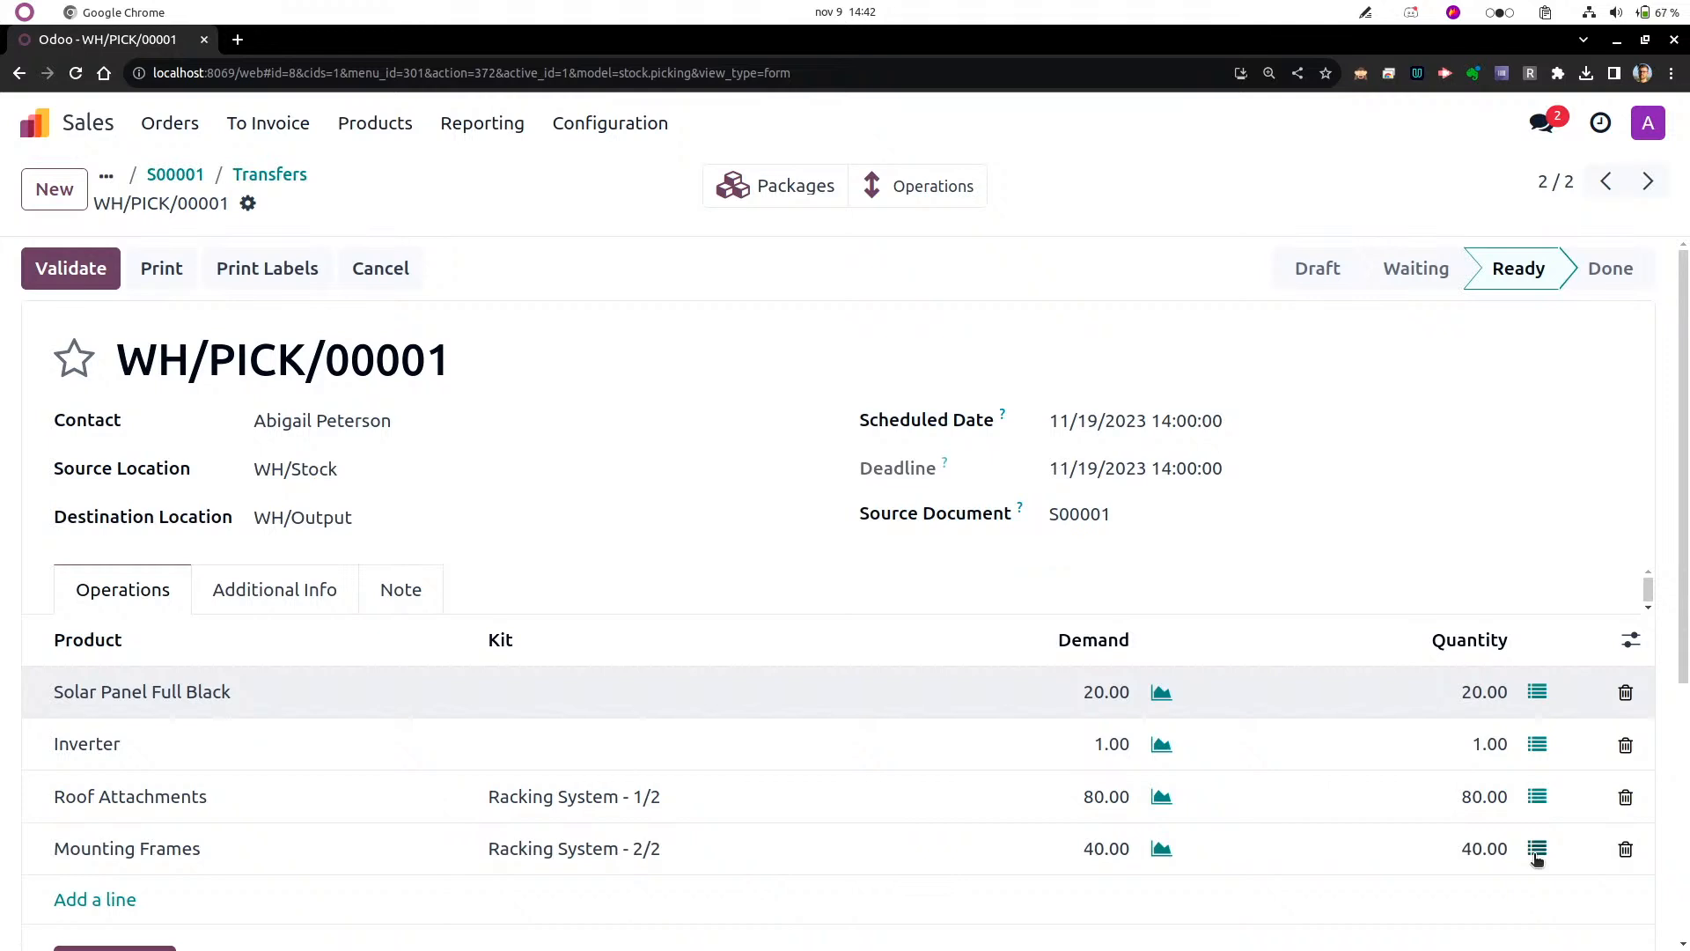
{"action": "left_click", "coordinate": [1536, 850]}
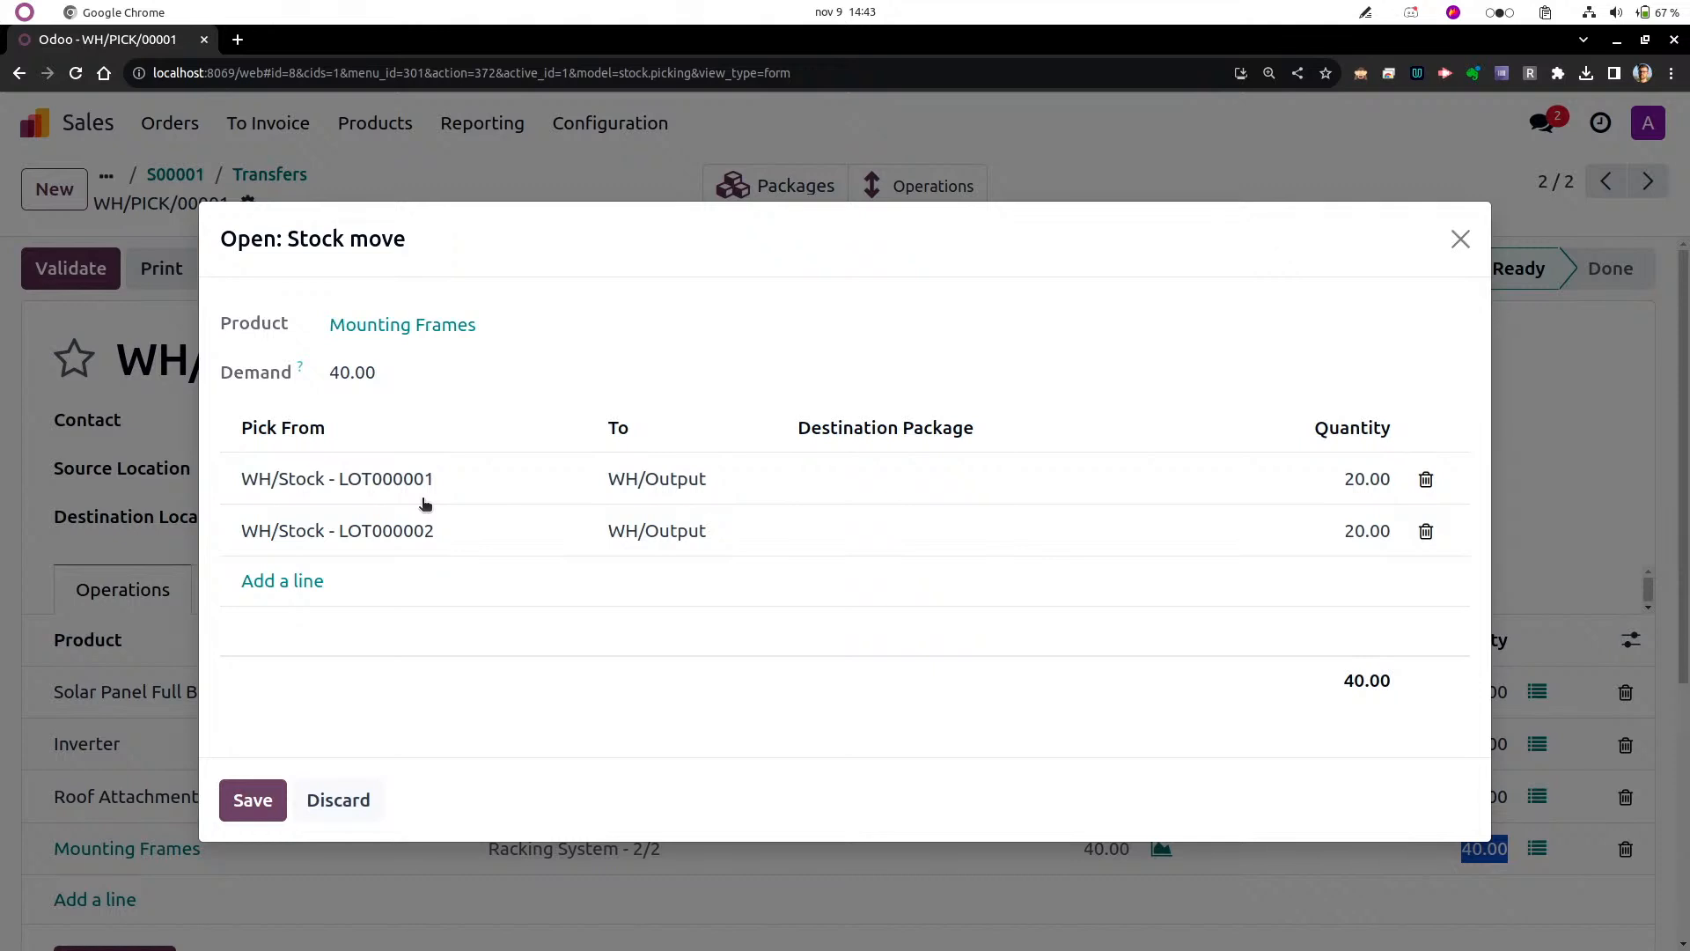
Replace the Mounting Frames lots LOT000001 and LOT000002 with 40 units from LOT000003, then save the transfer.
{"action": "left_click", "coordinate": [287, 581]}
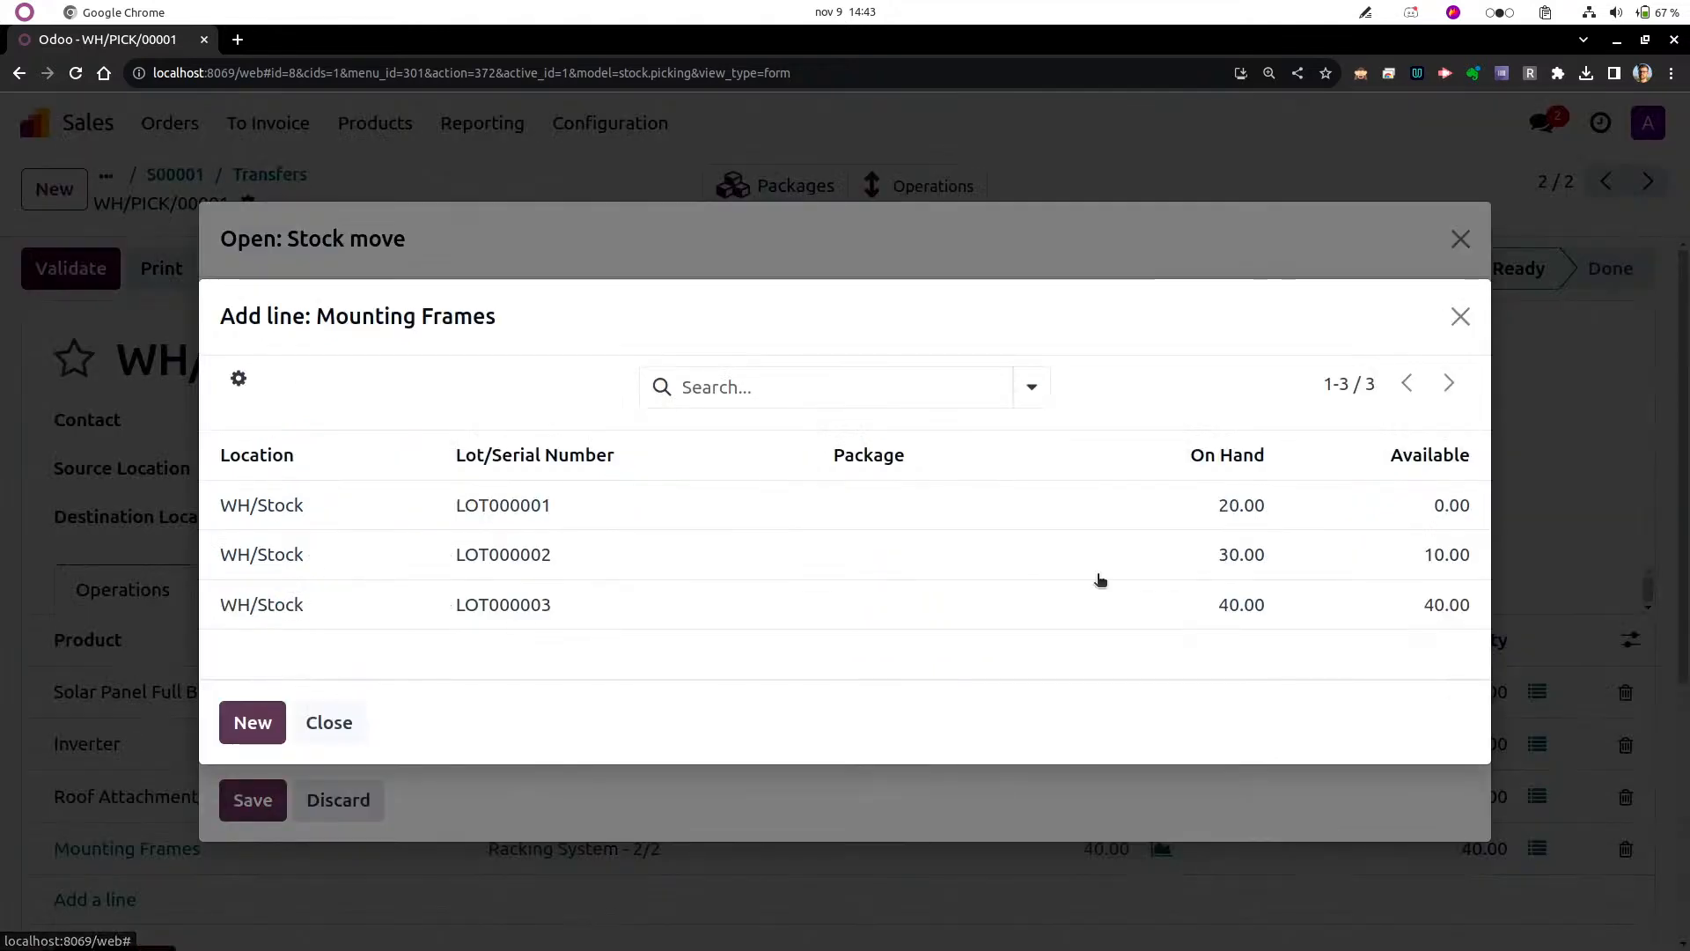
{"action": "left_click", "coordinate": [1457, 606]}
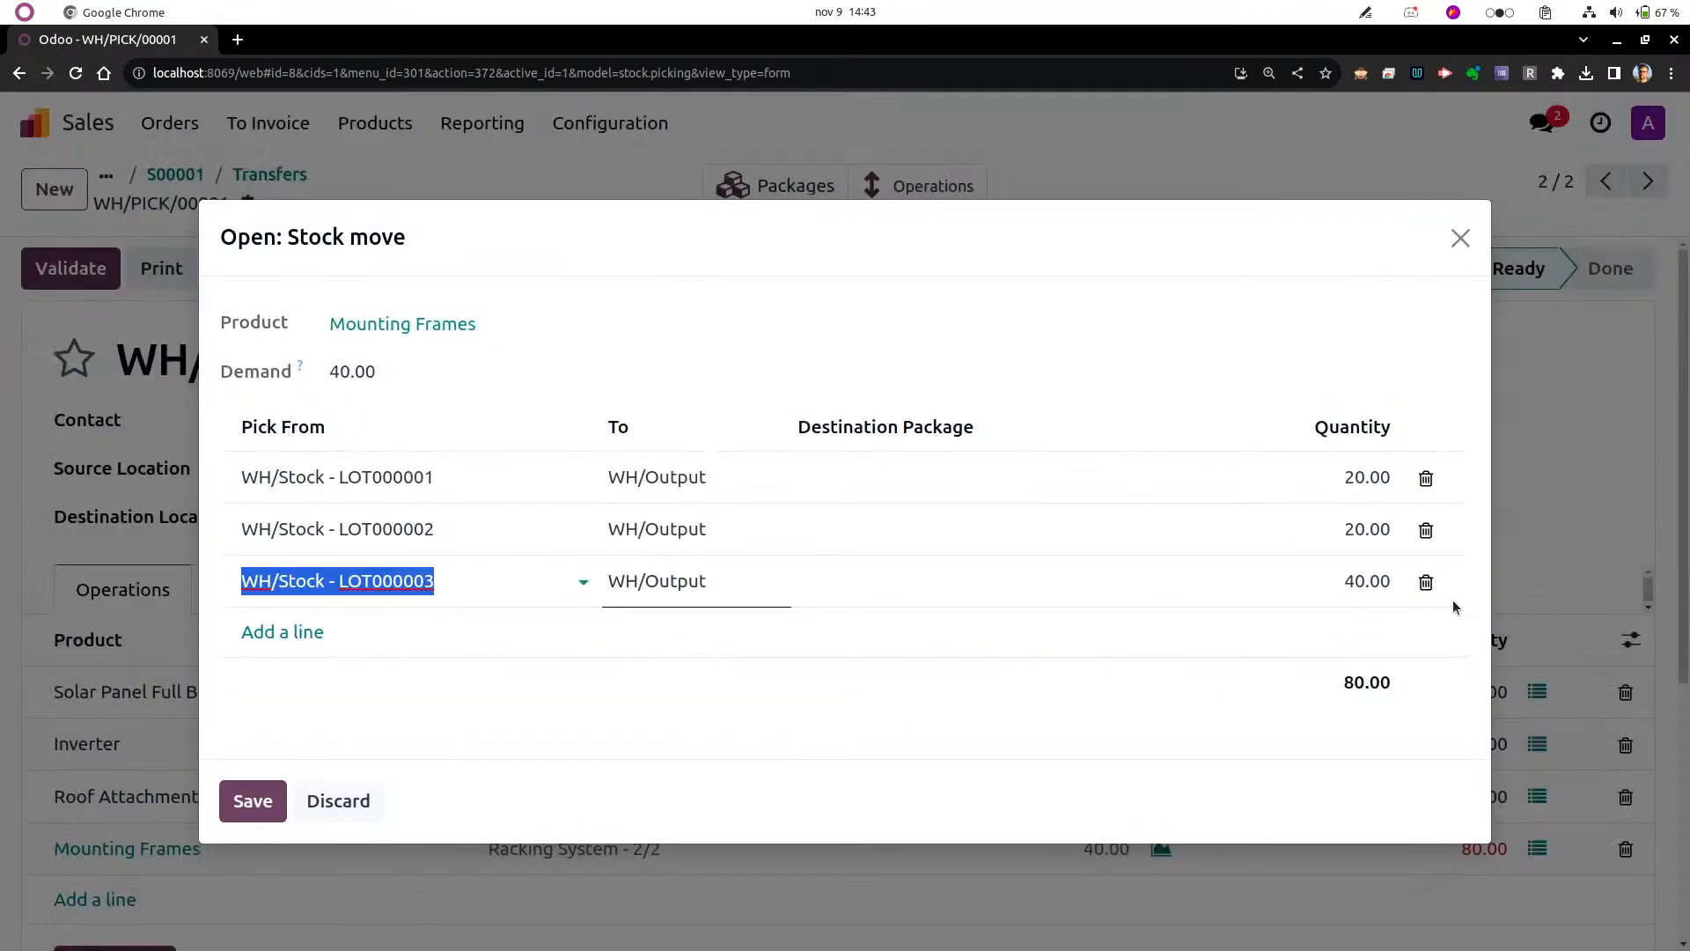
{"action": "left_click", "coordinate": [1427, 480]}
{"action": "left_click", "coordinate": [1426, 480]}
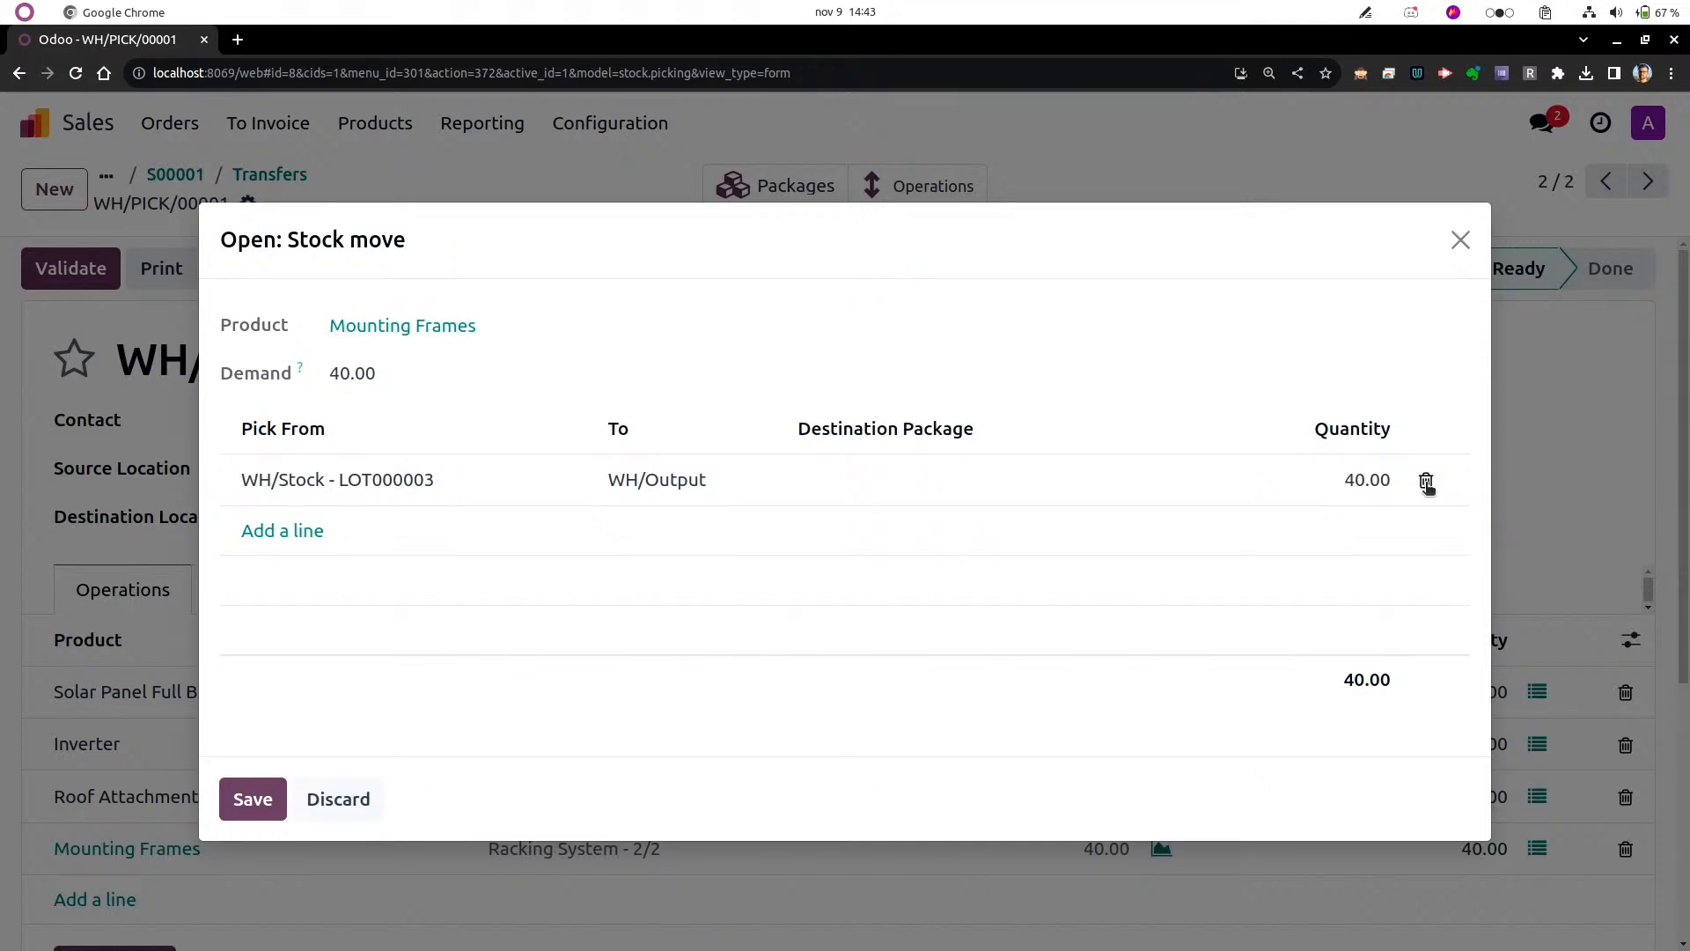
{"action": "left_click", "coordinate": [234, 806]}
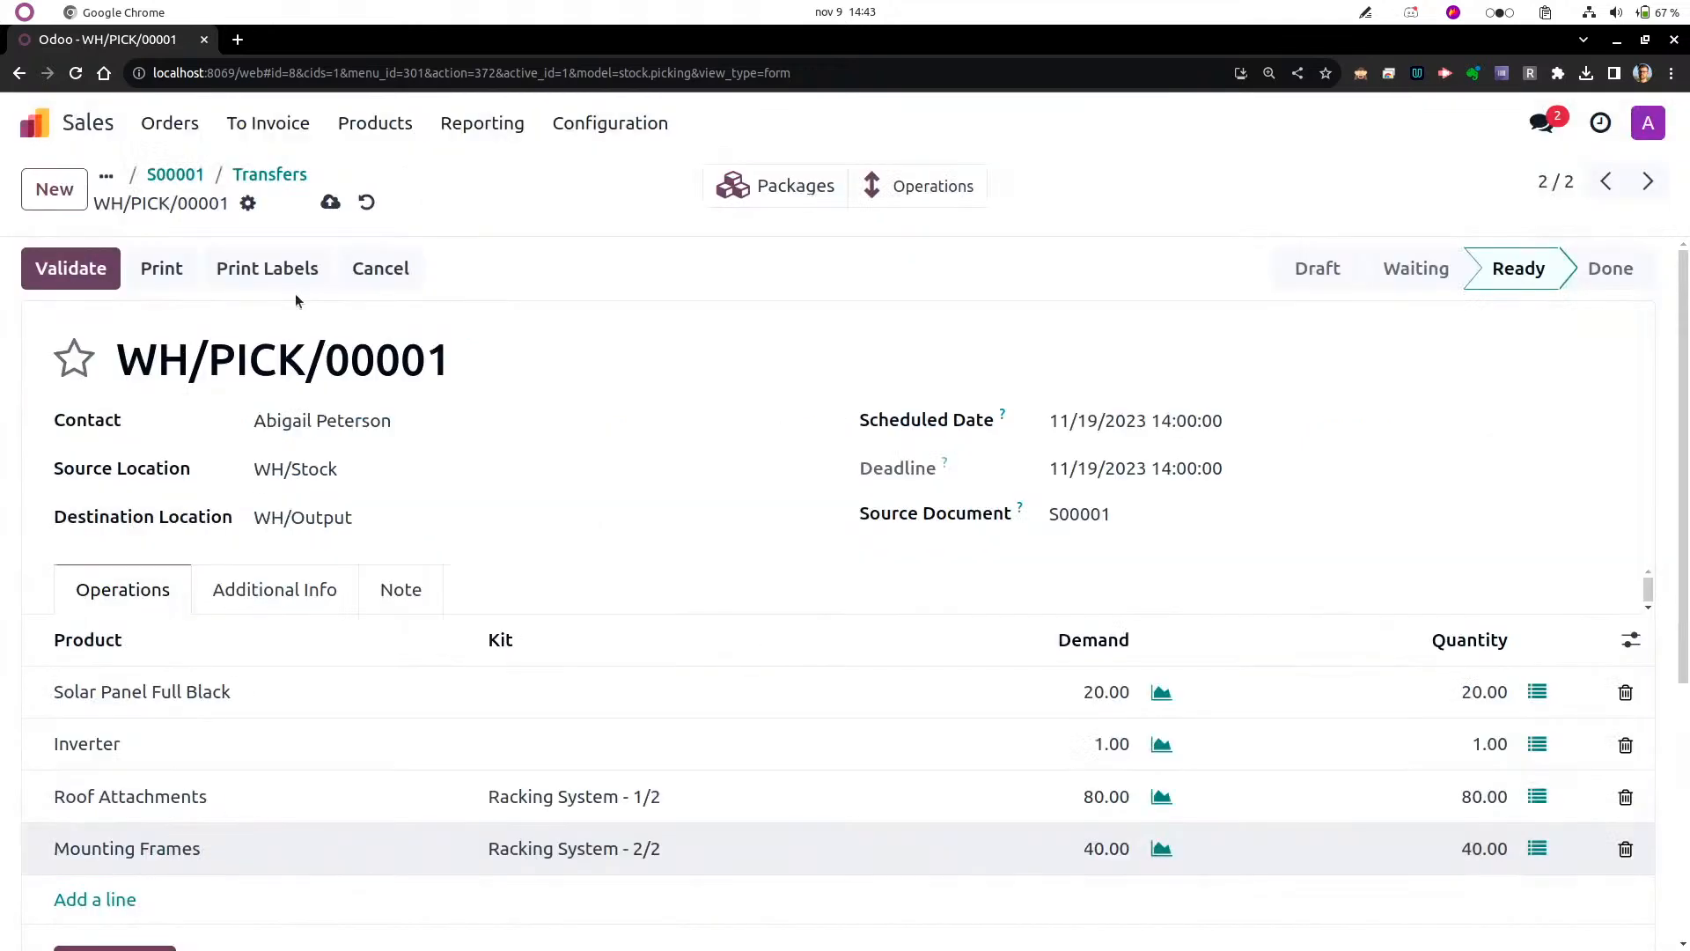
{"action": "left_click", "coordinate": [330, 202]}
Return to sales order S00001 and start a new quotation, filling in the customer's name.
{"action": "left_click", "coordinate": [175, 176]}
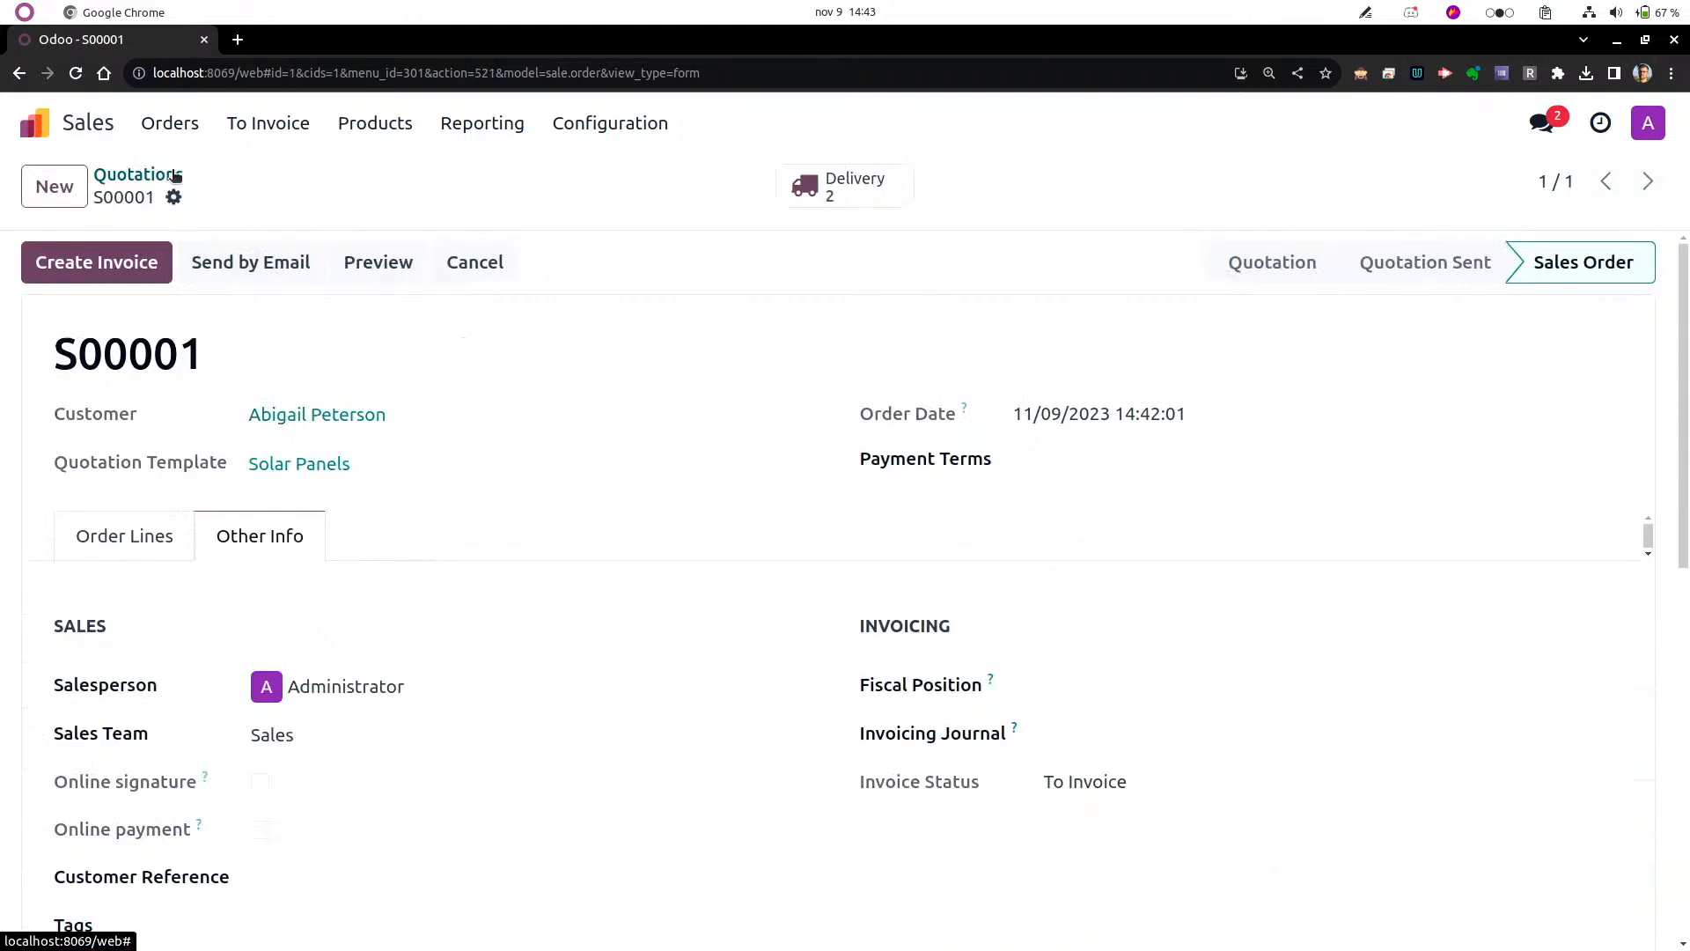
{"action": "left_click", "coordinate": [54, 189]}
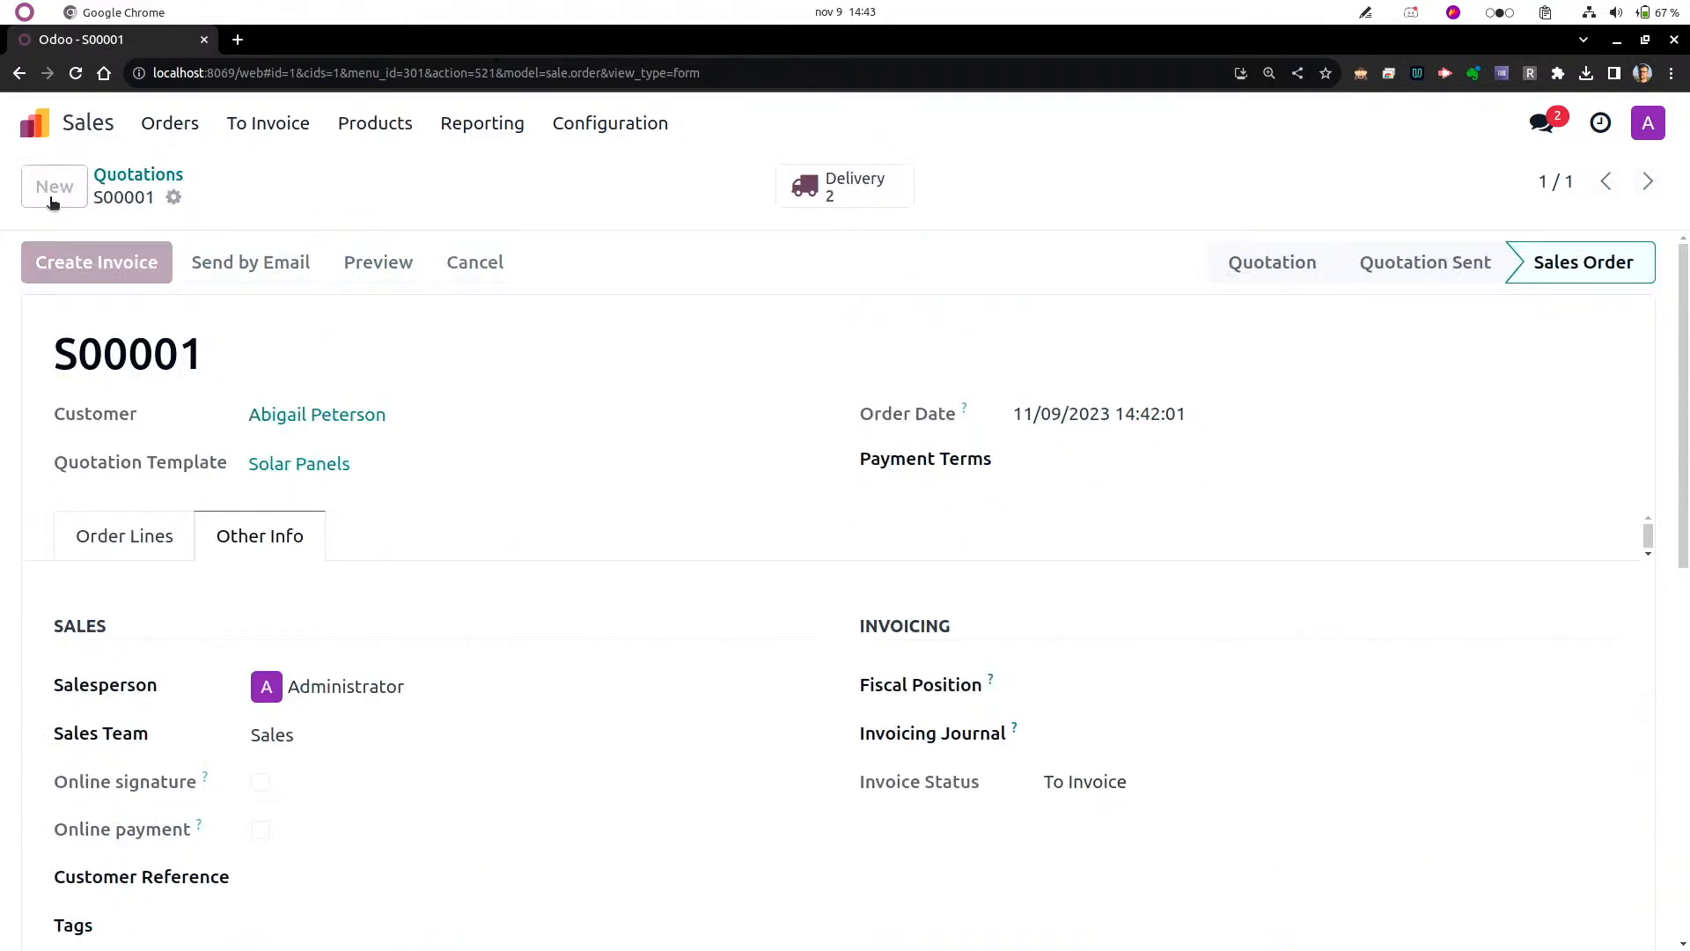
{"action": "left_click", "coordinate": [330, 416]}
{"action": "left_click", "coordinate": [329, 532]}
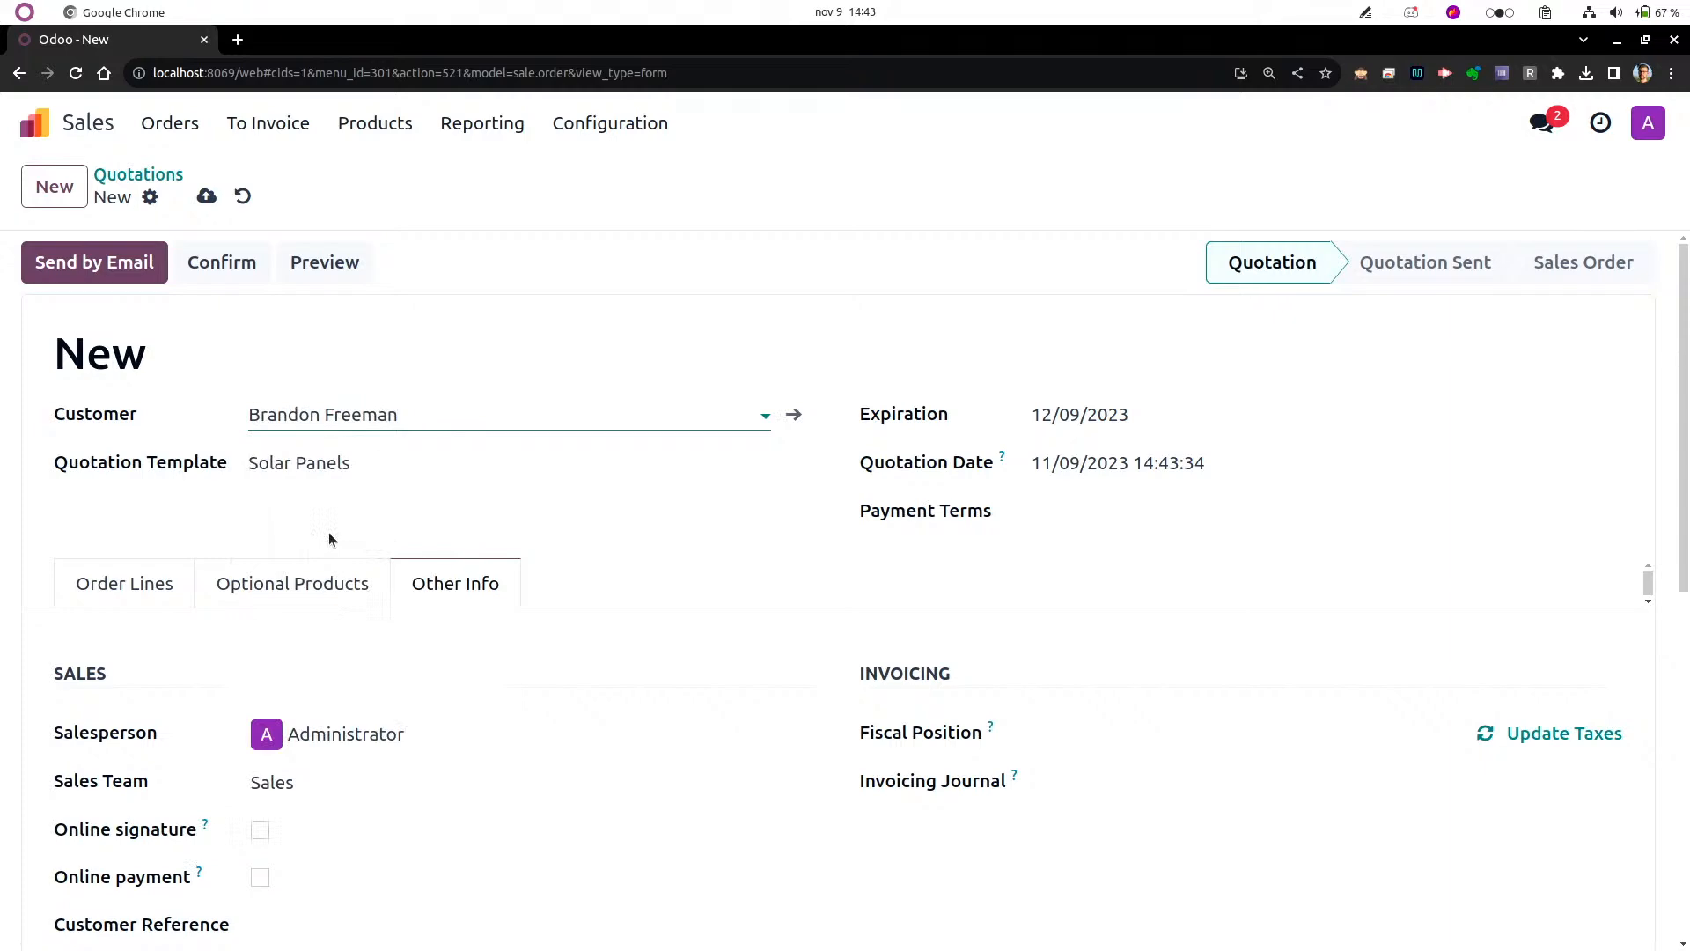
Set the new quotation's delivery date to 11/16/2023 14:00:00.
{"action": "scroll", "coordinate": [366, 656], "scroll_direction": "down", "scroll_amount": 8}
{"action": "left_click", "coordinate": [294, 555]}
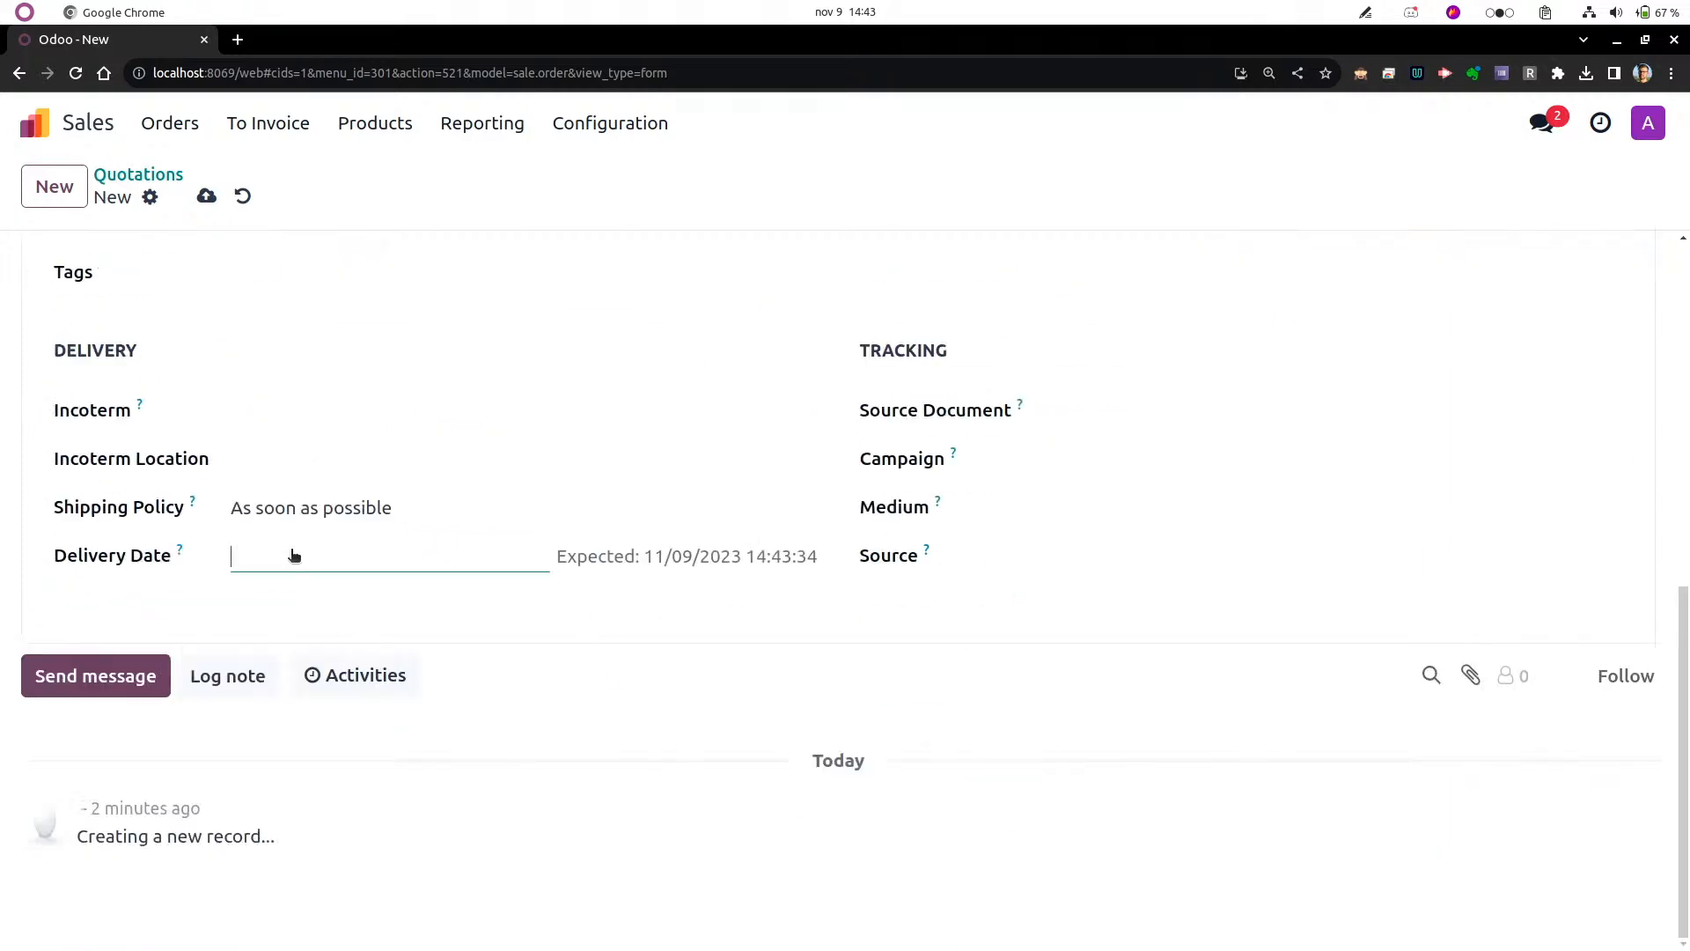
{"action": "left_click", "coordinate": [902, 556]}
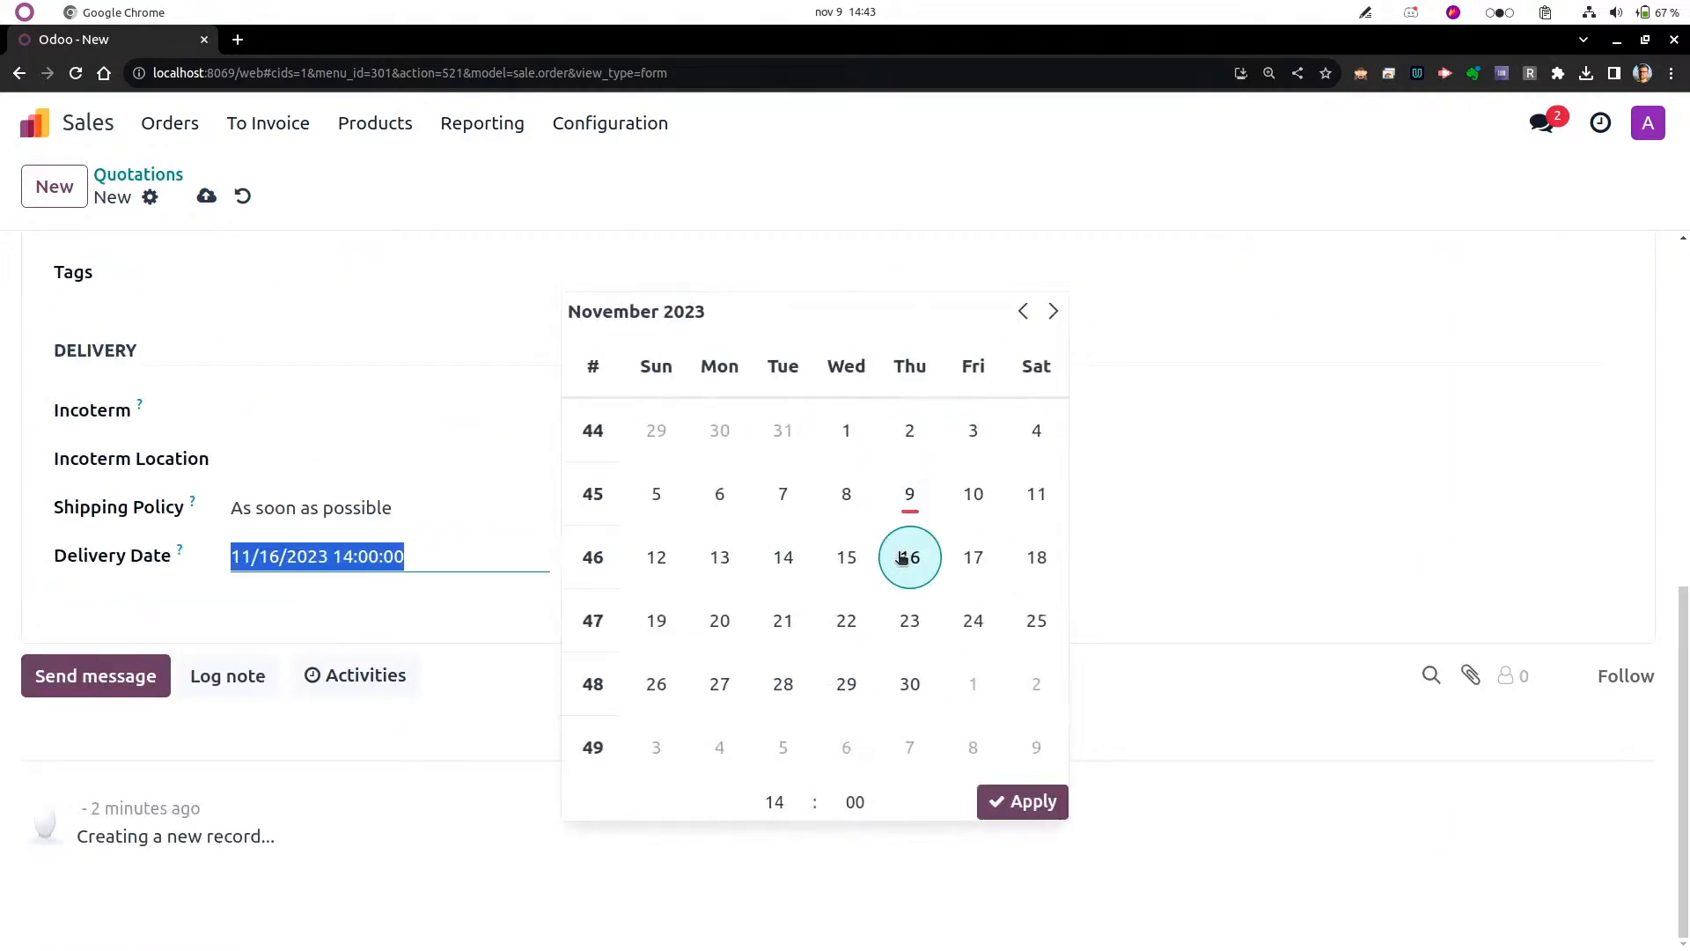
{"action": "left_click", "coordinate": [1016, 801]}
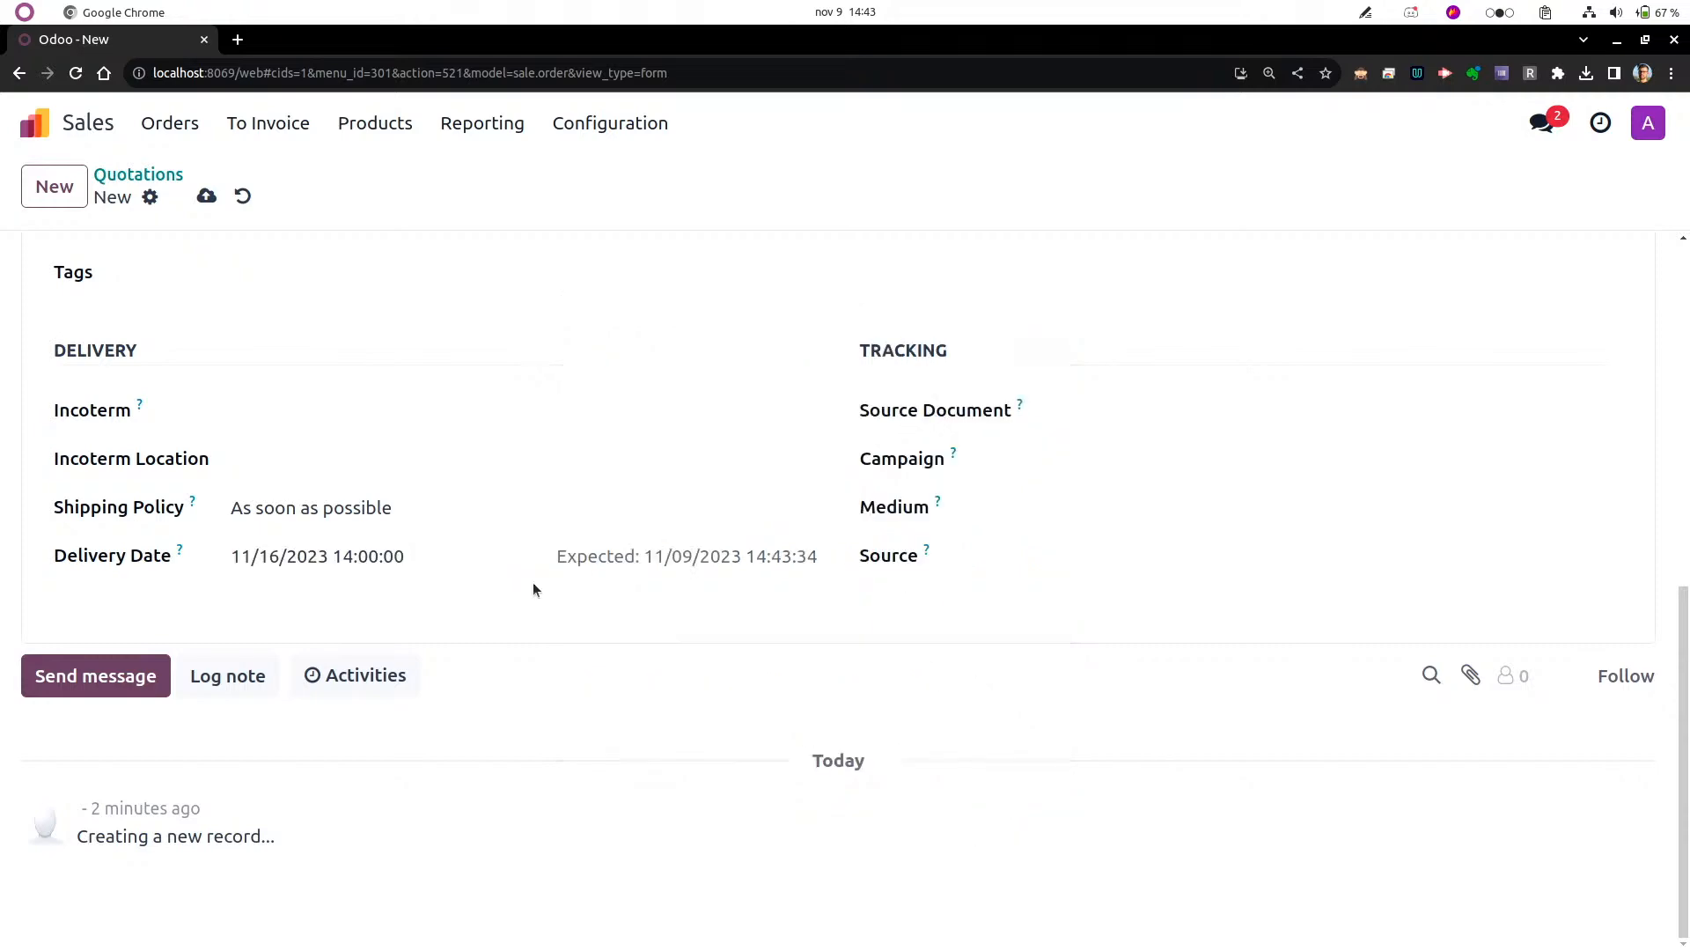
Set the order line quantities to 20 for Solar Panel Full Black and 20 for Racking System.
{"action": "scroll", "coordinate": [532, 588], "scroll_direction": "up", "scroll_amount": 8}
{"action": "left_click", "coordinate": [161, 575]}
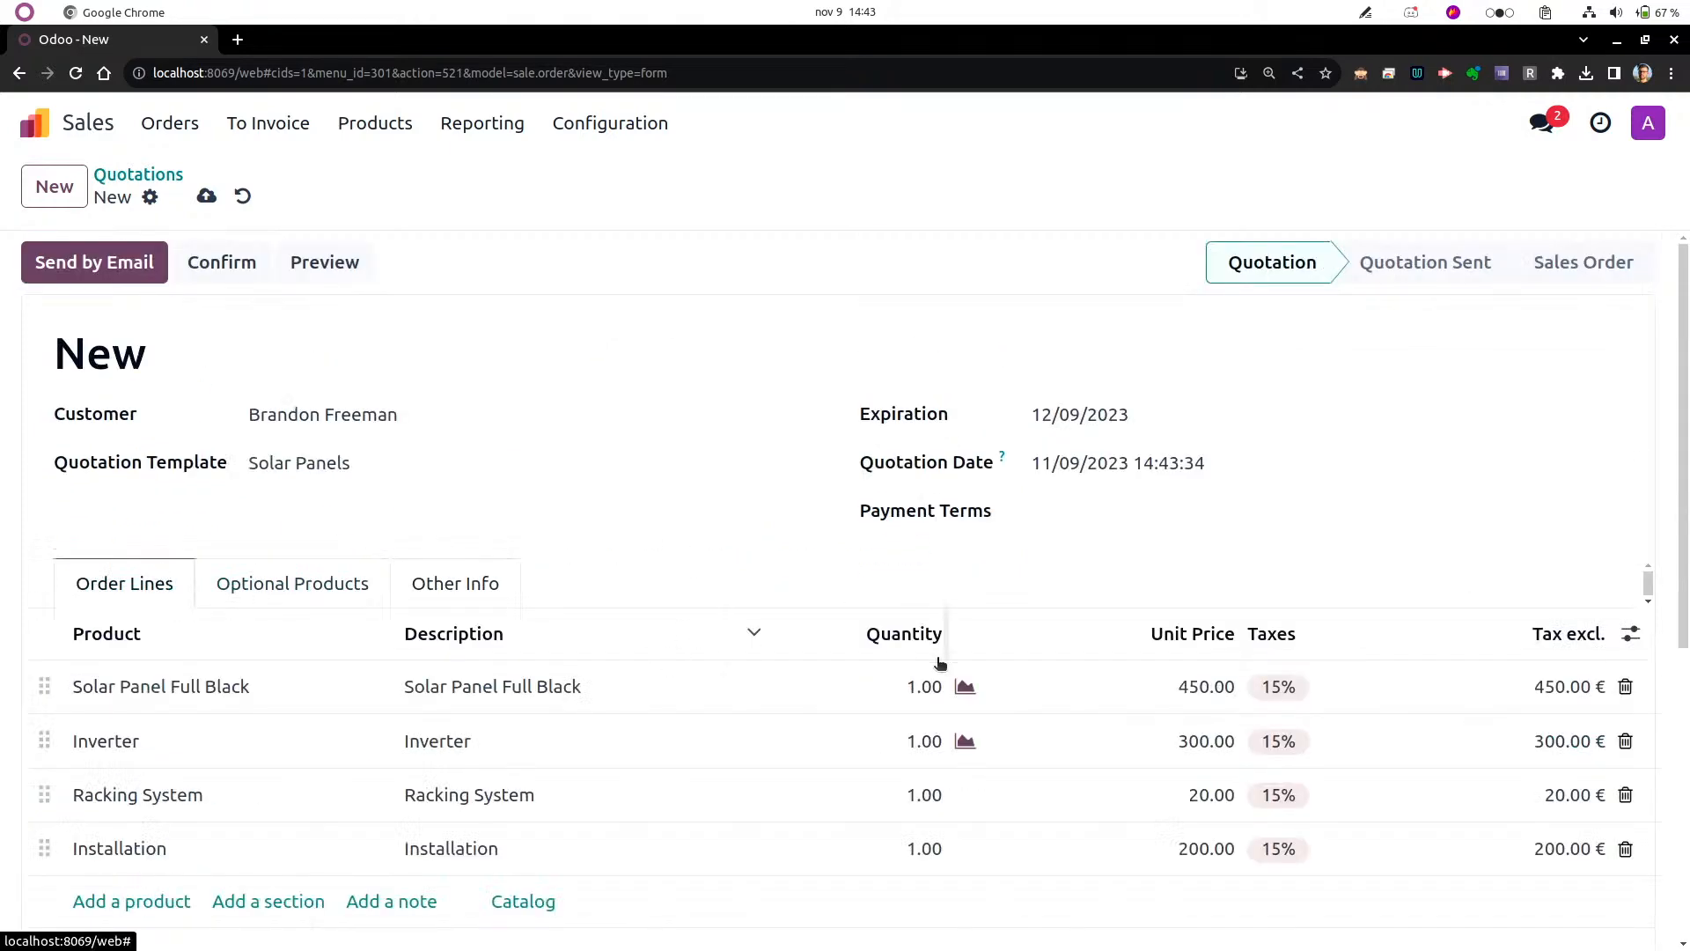
{"action": "left_click", "coordinate": [909, 680]}
{"action": "type", "text": "20"}
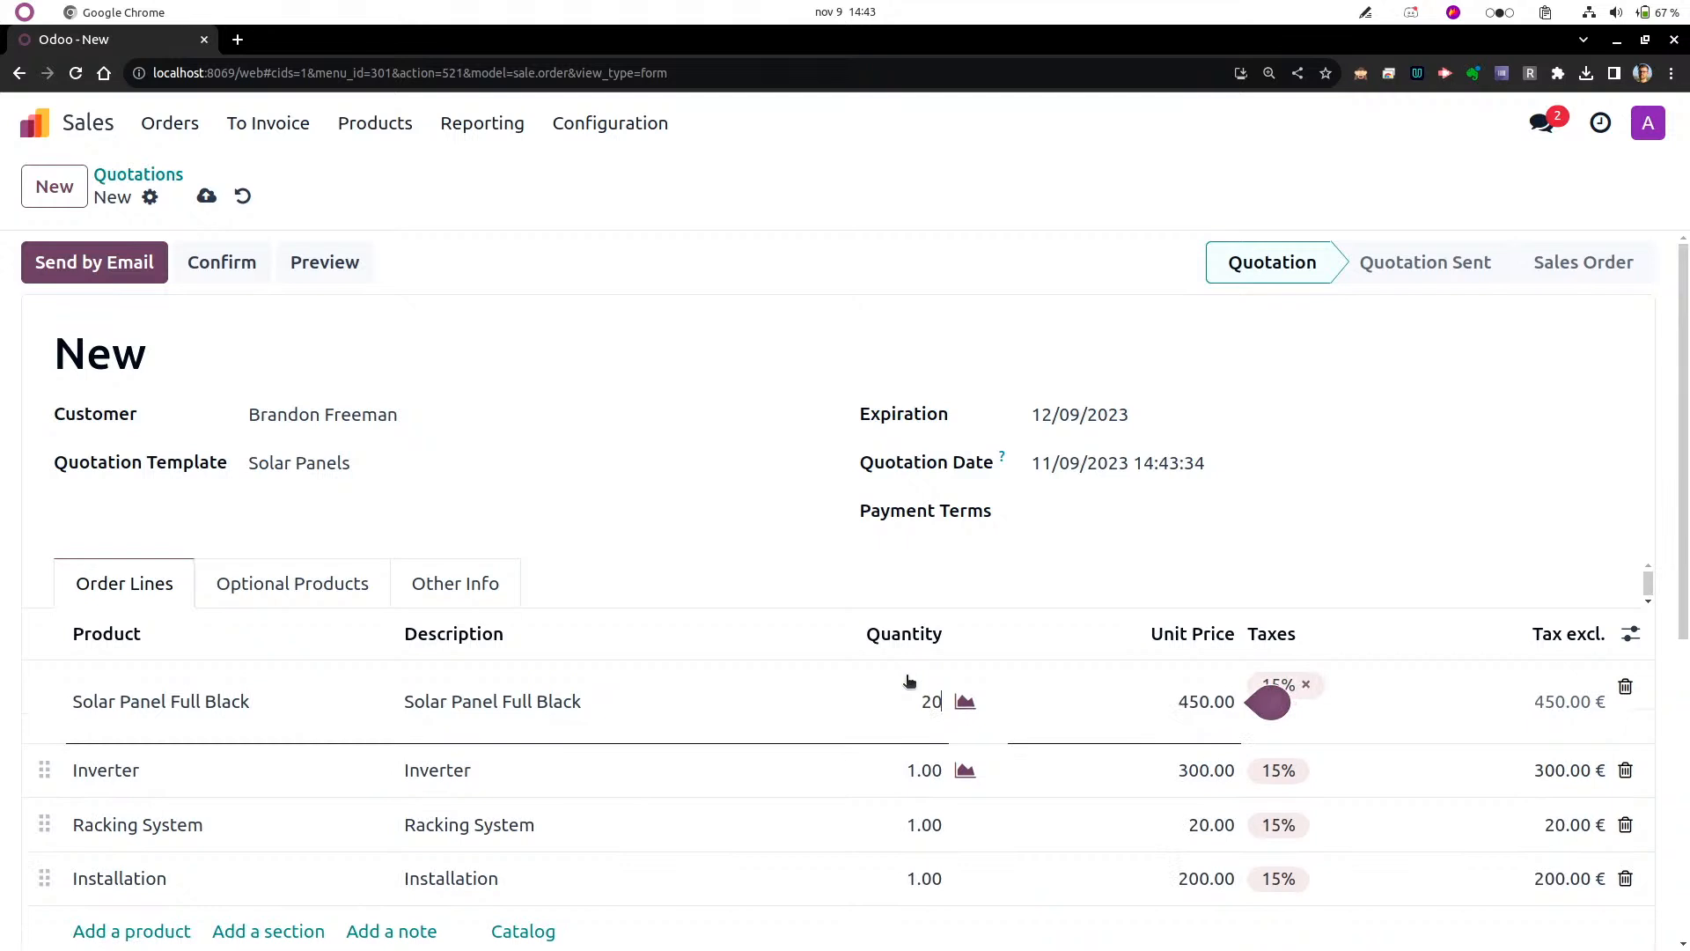
{"action": "left_click", "coordinate": [913, 837]}
{"action": "type", "text": "20"}
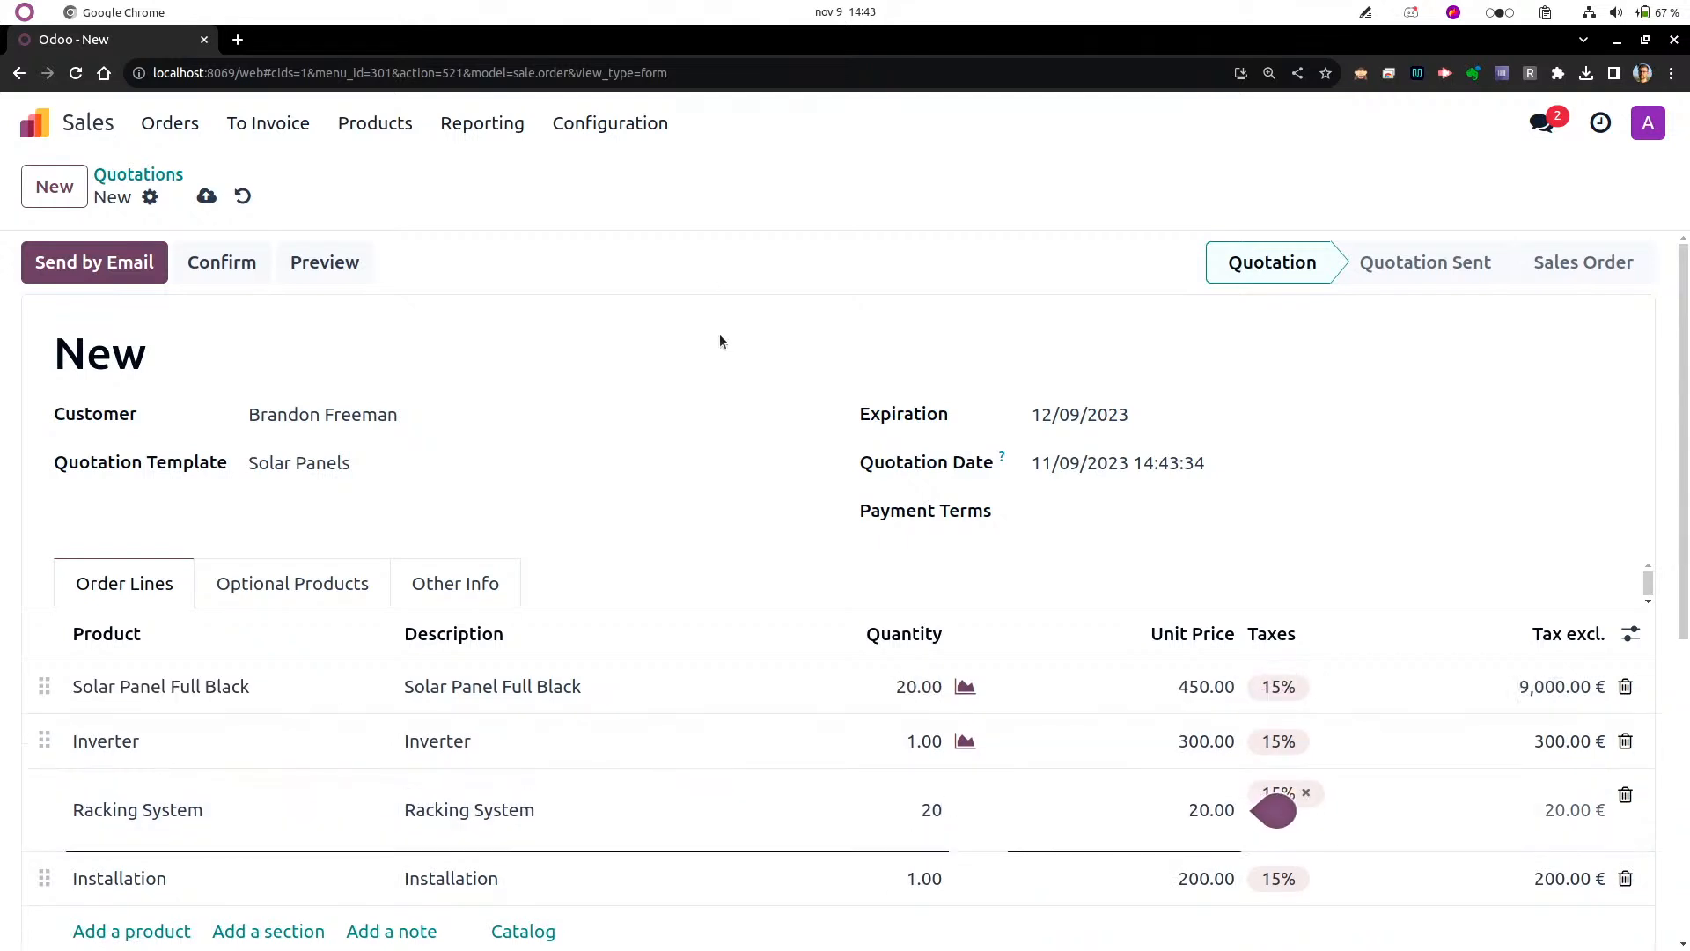
{"action": "left_click", "coordinate": [724, 346]}
Confirm the quotation and open its ready pick transfer, WH/PICK/00002, from WH/Stock to WH/Output.
{"action": "left_click", "coordinate": [226, 262]}
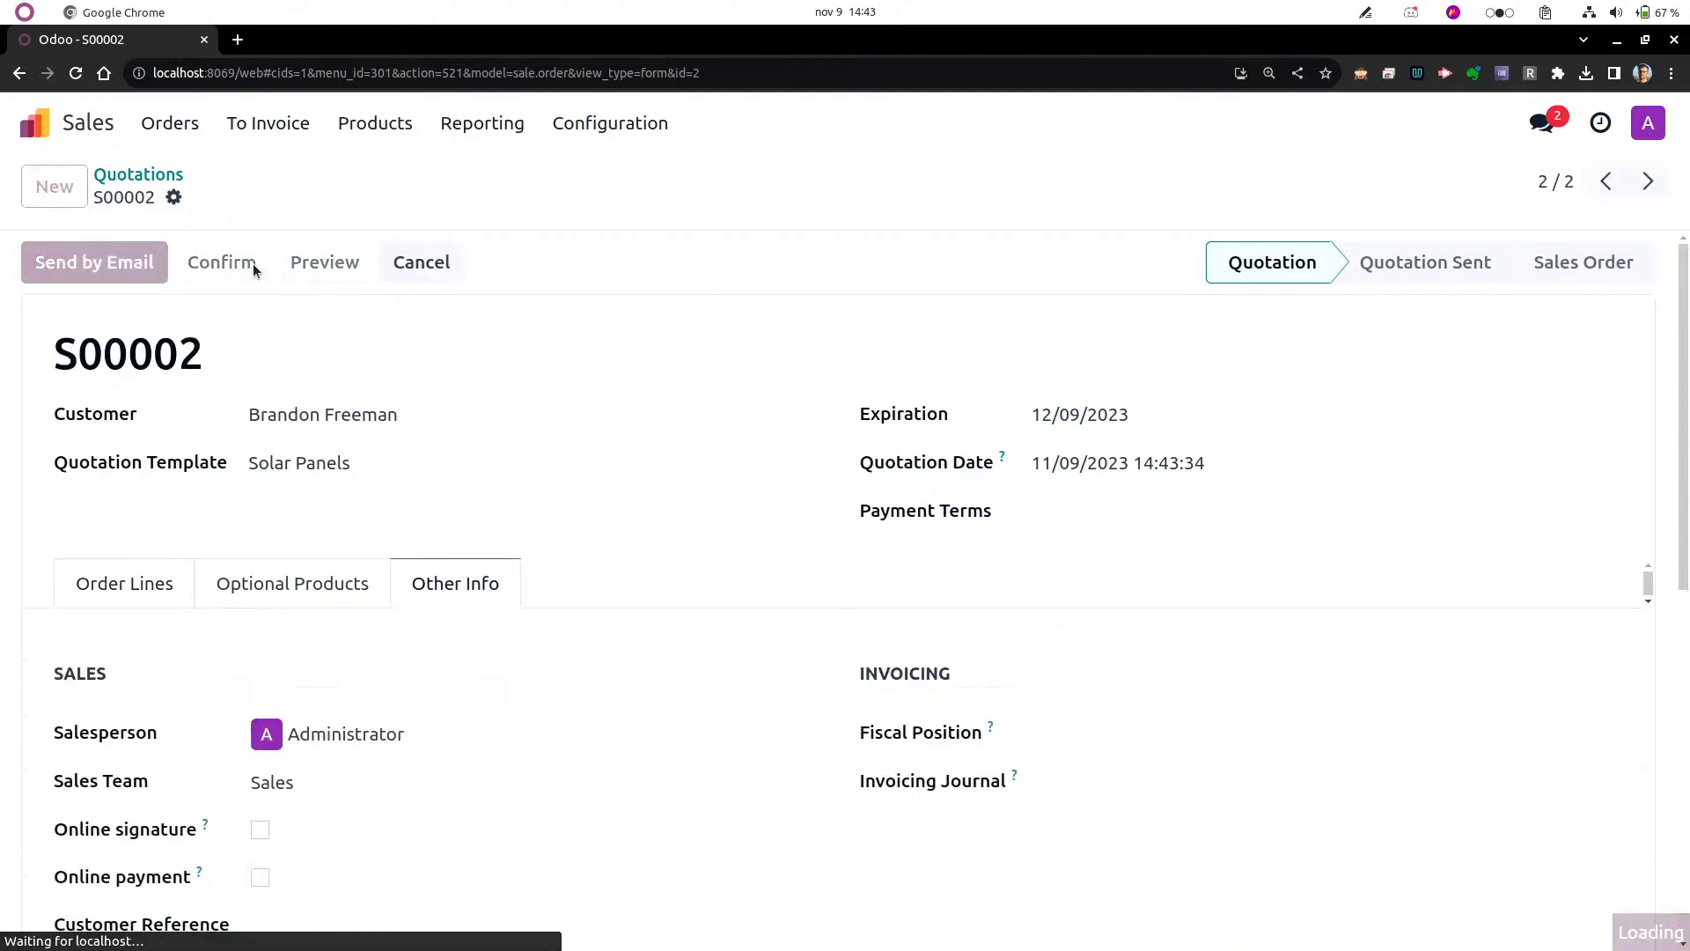
{"action": "left_click", "coordinate": [898, 190]}
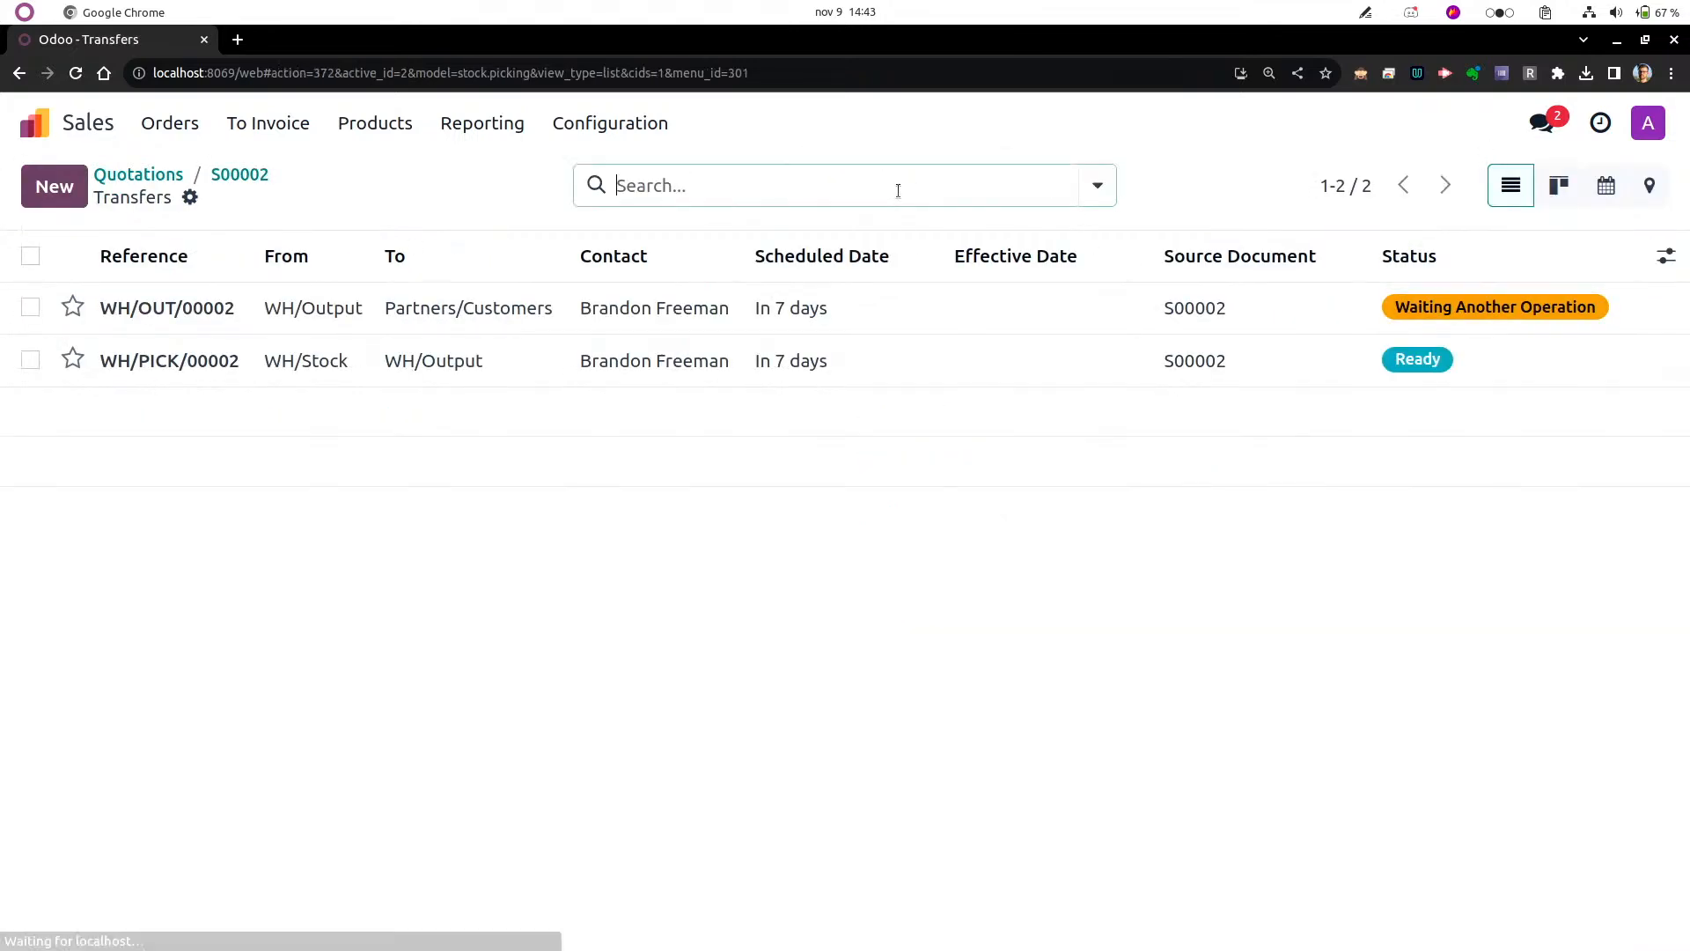
{"action": "left_click", "coordinate": [896, 368]}
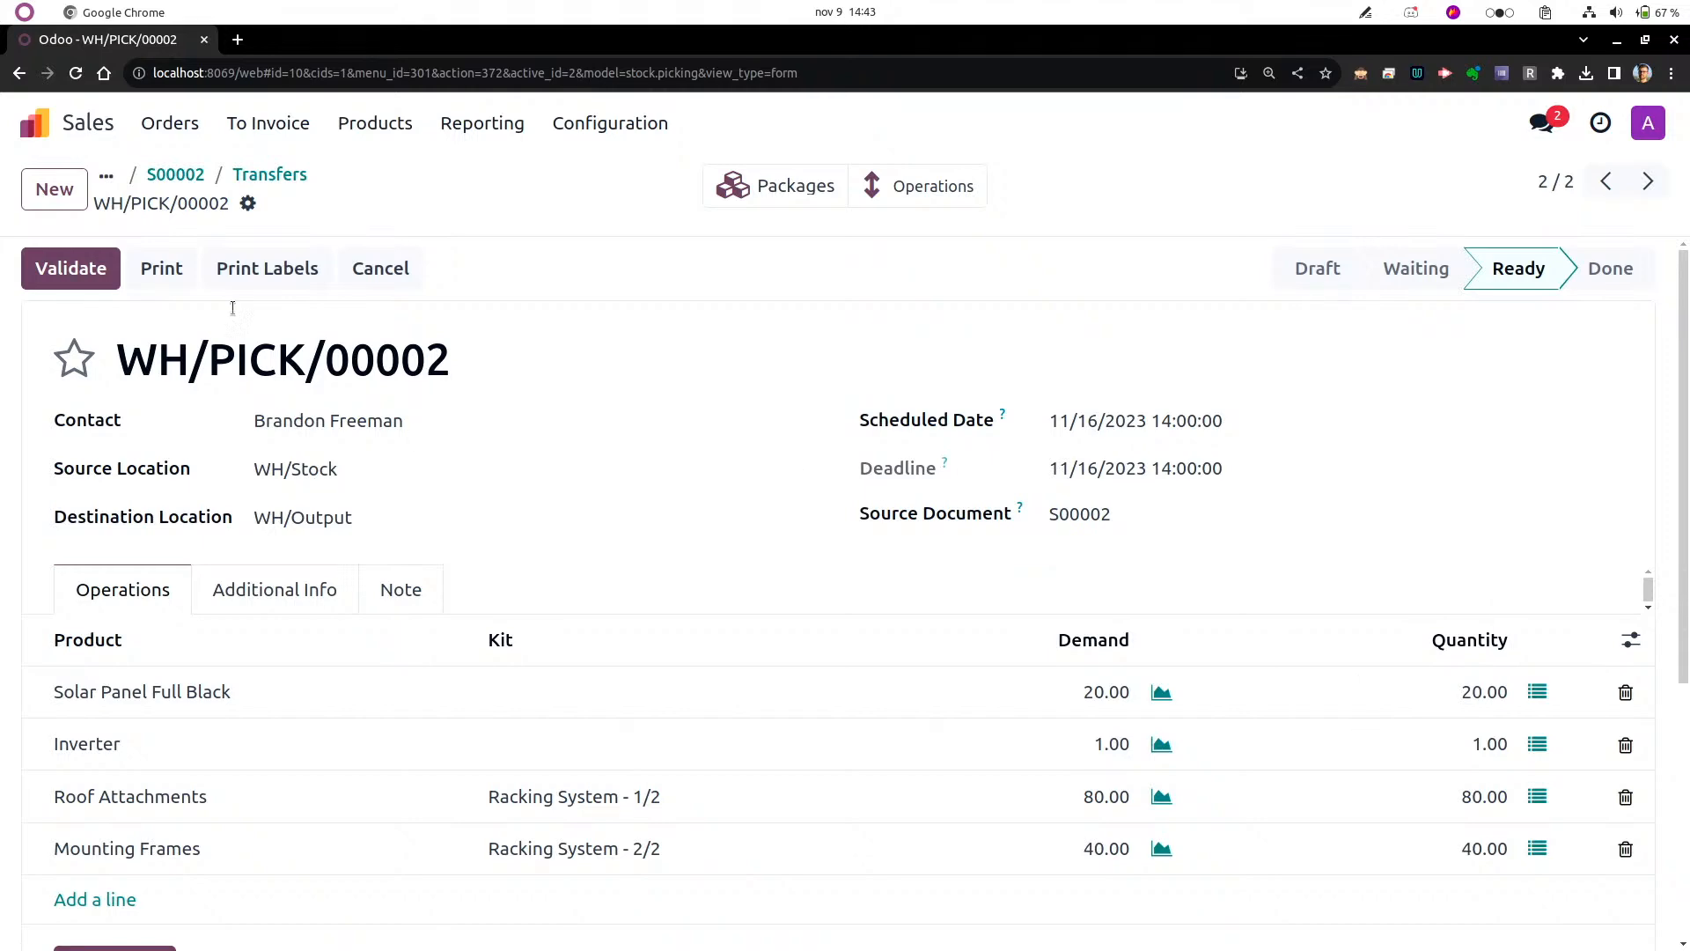
Switch to the OXP TALK 2023 presentation in Google Slides, start the slideshow and advance to the timeline slide with SO n°3.
{"action": "key", "text": "alt+Tab"}
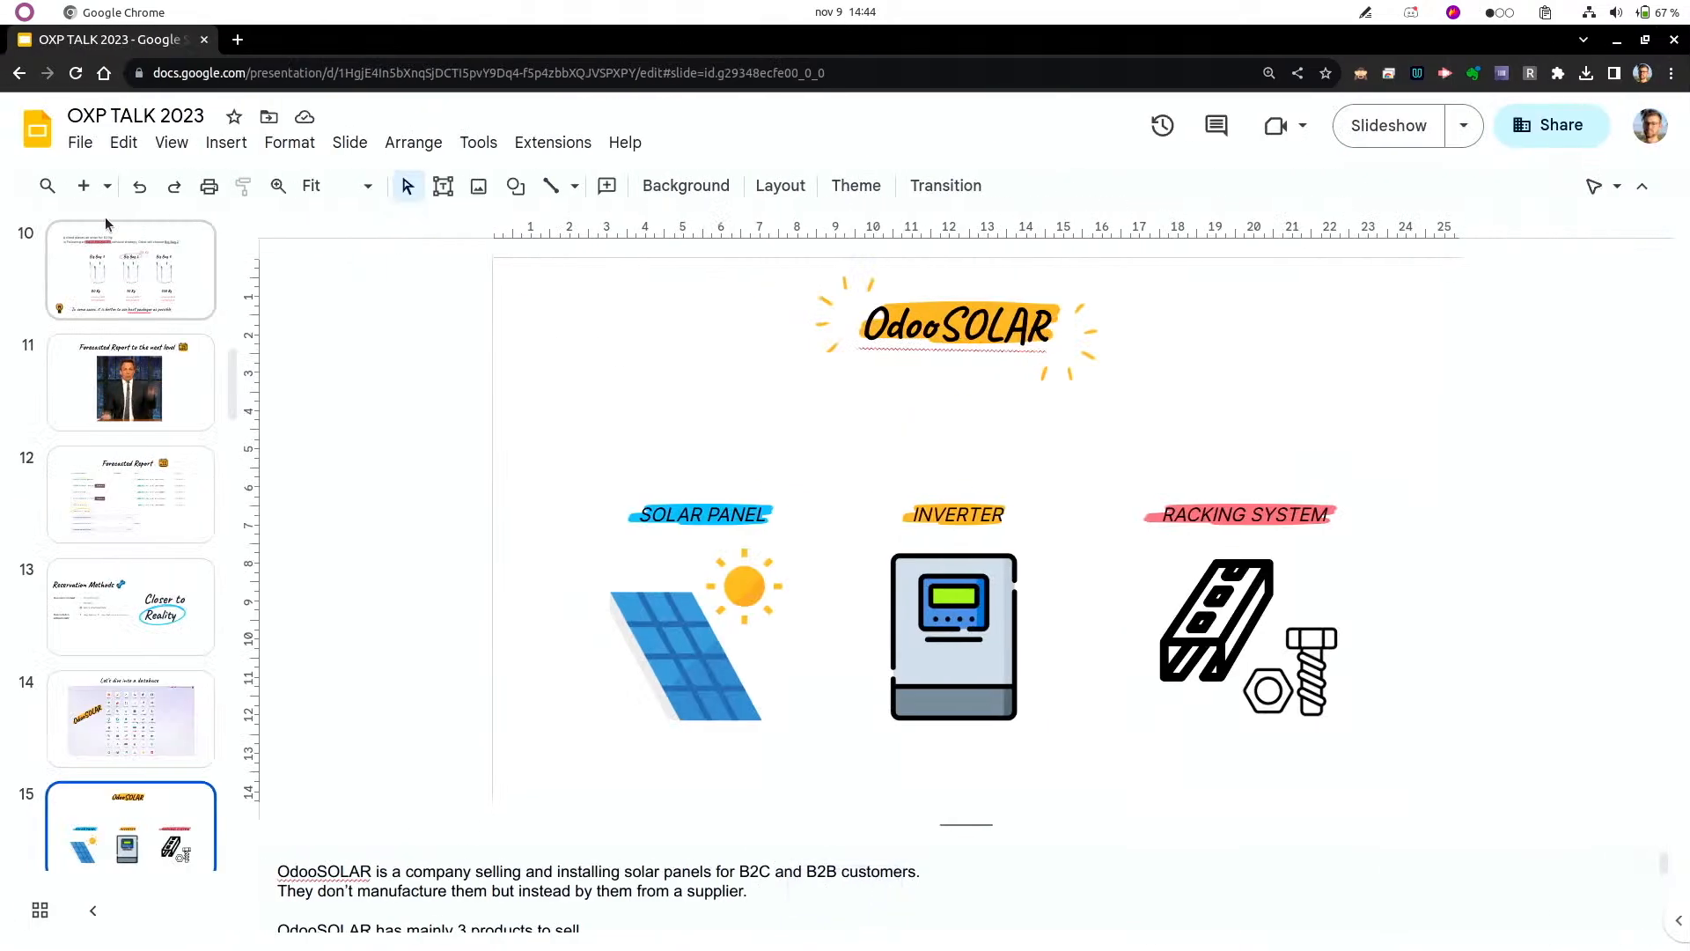
{"action": "left_click", "coordinate": [1405, 126]}
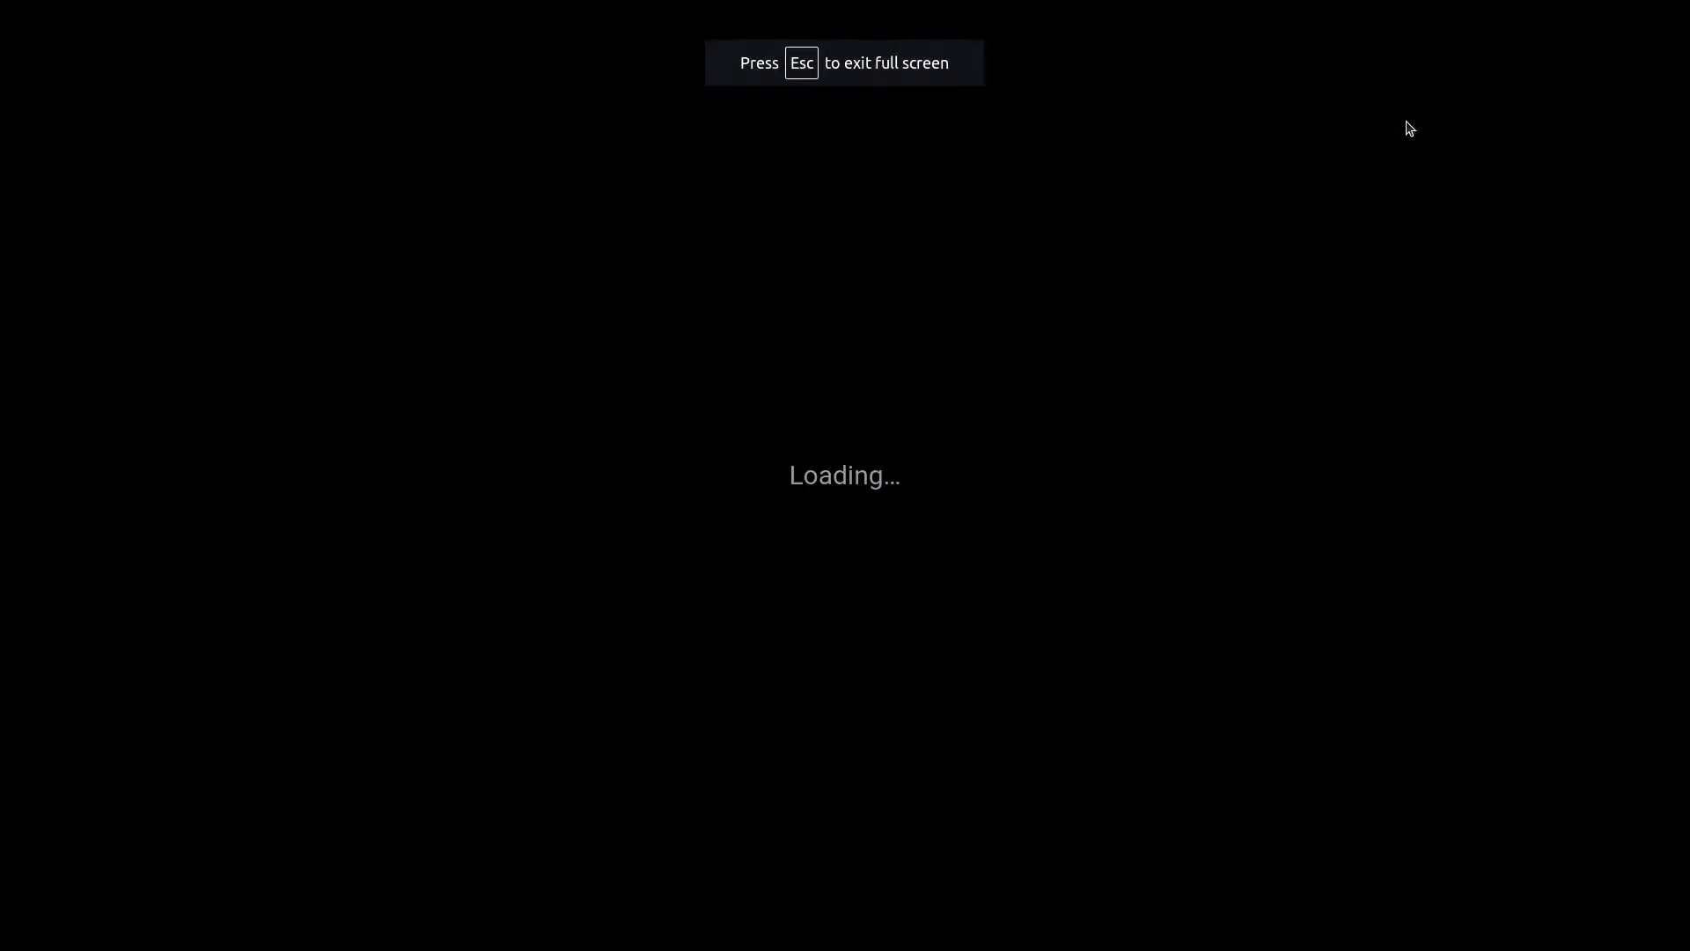
{"action": "key", "text": "Right"}
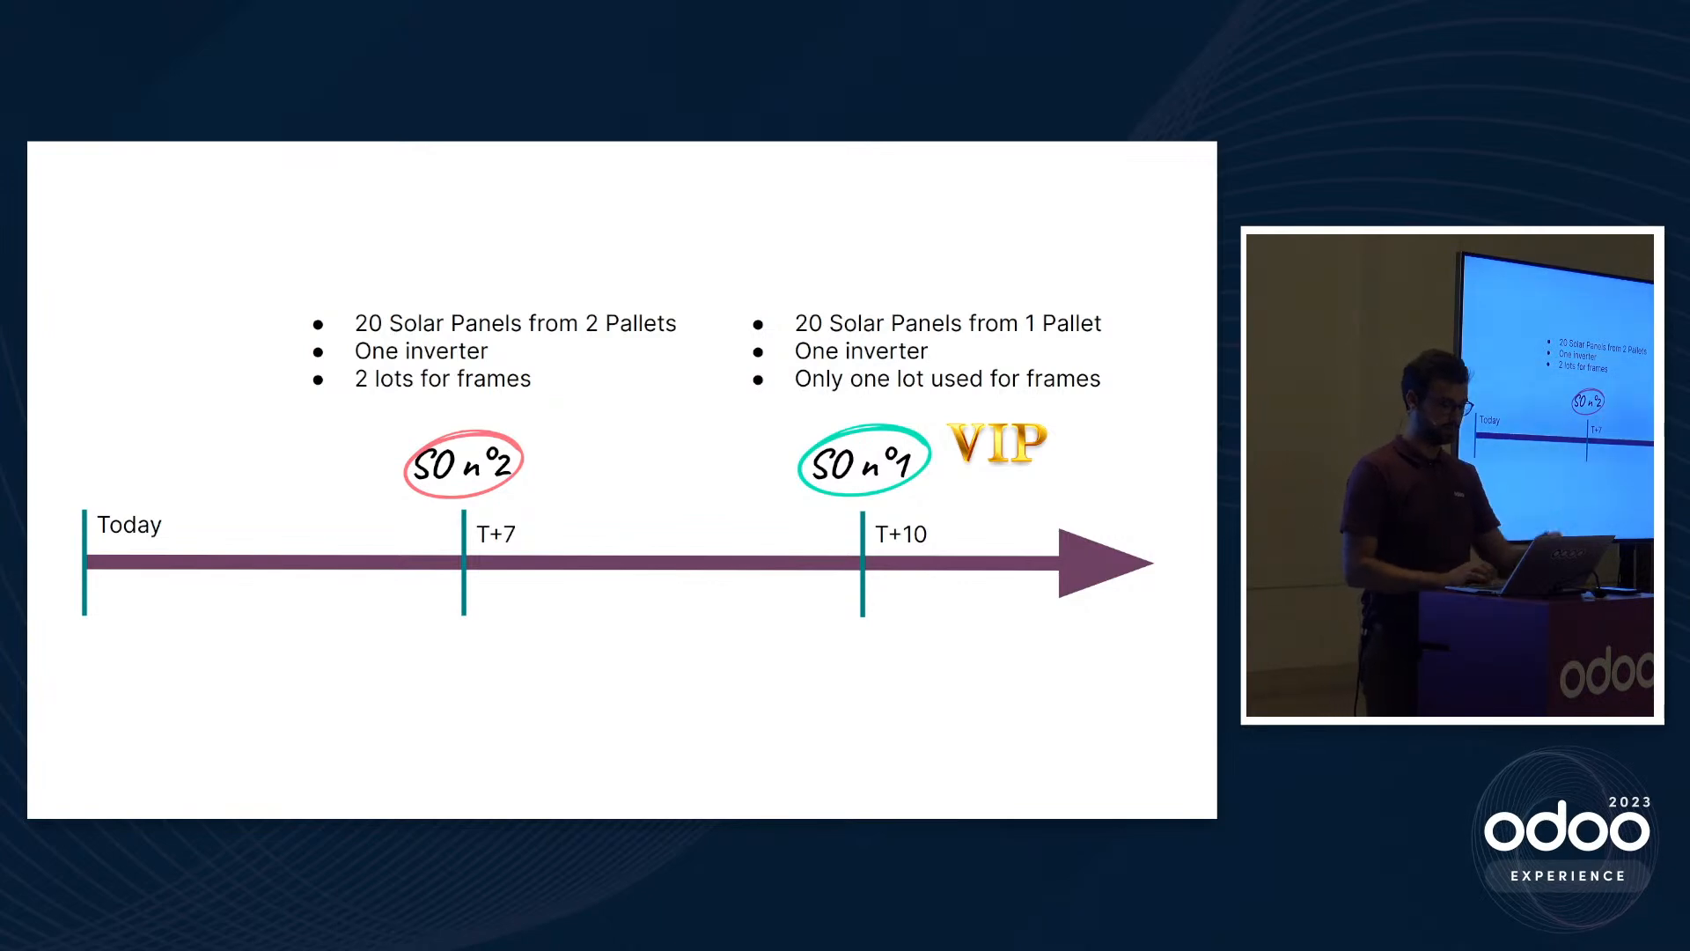
{"action": "key", "text": "Right"}
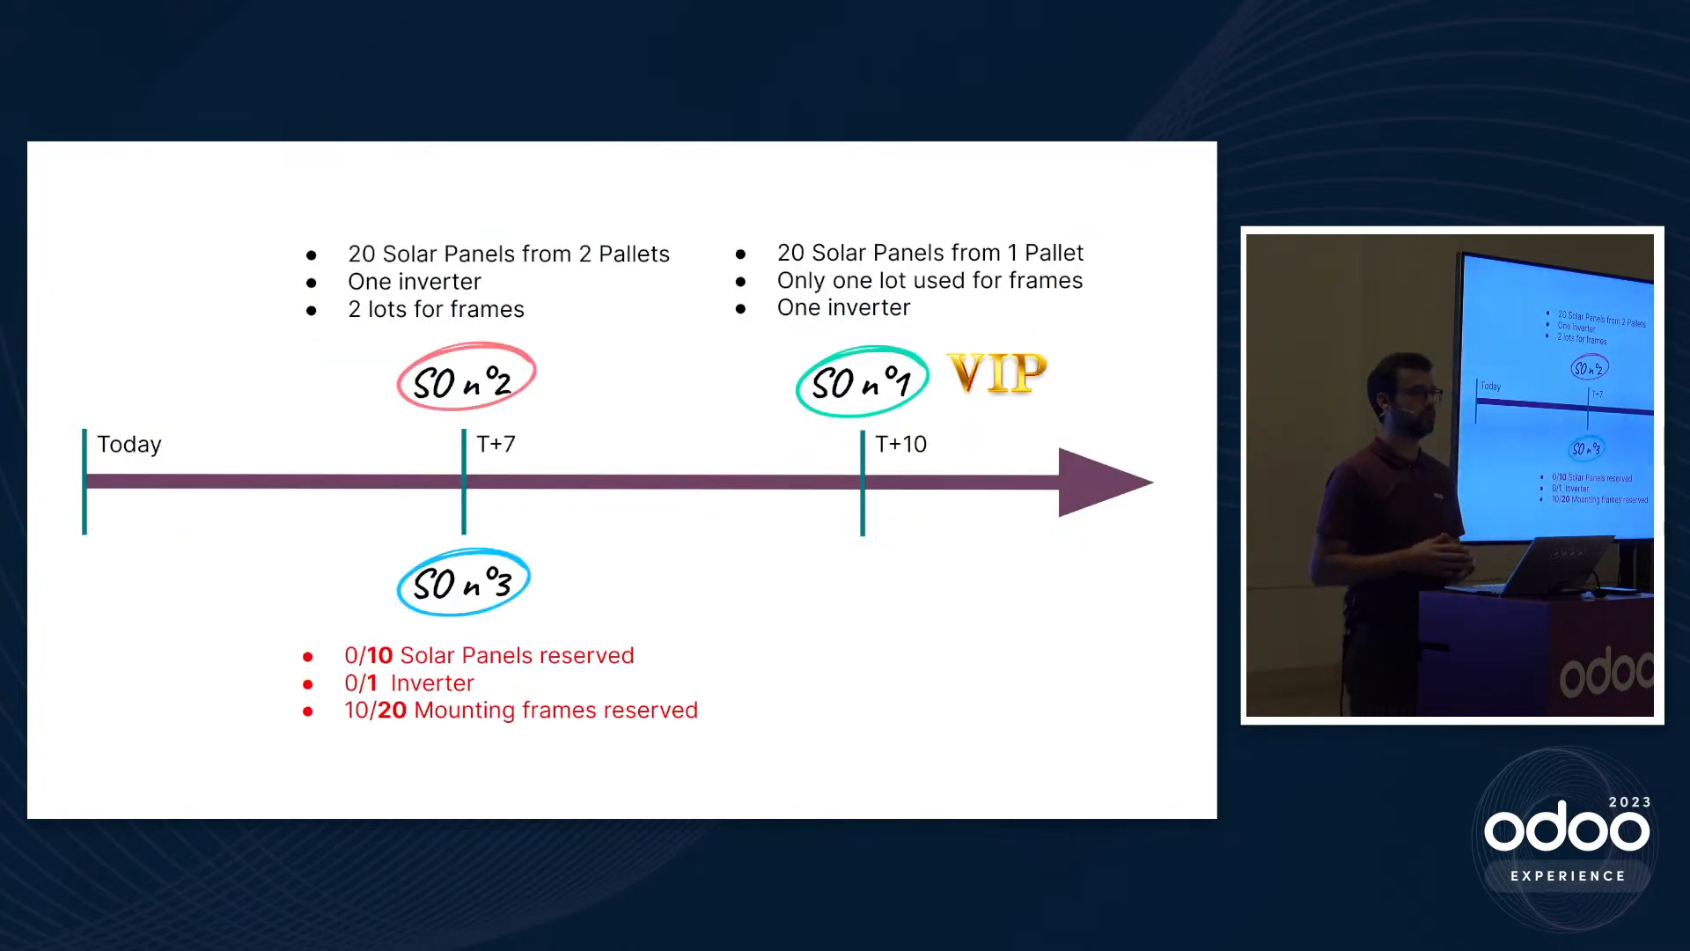
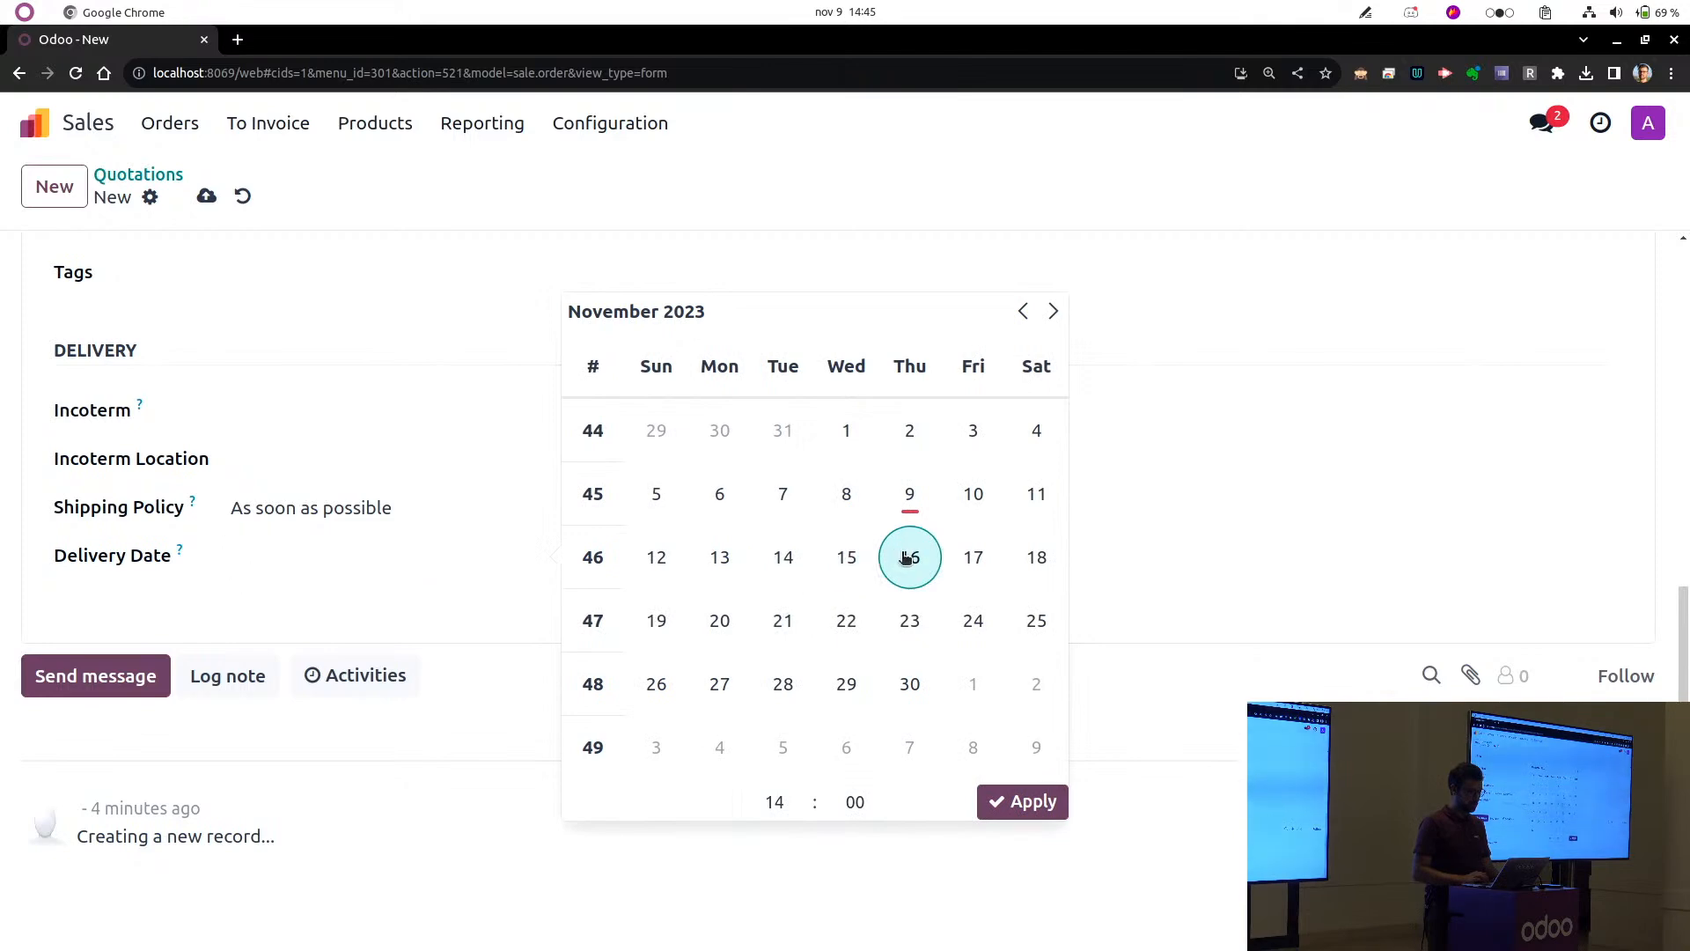
Set the quotation's delivery date to 11/16/2023 14:00:00 and its quantities to 10 Solar Panel Full Black, 1 Inverter and 10 Racking System.
{"action": "left_click", "coordinate": [911, 559]}
{"action": "left_click", "coordinate": [1019, 802]}
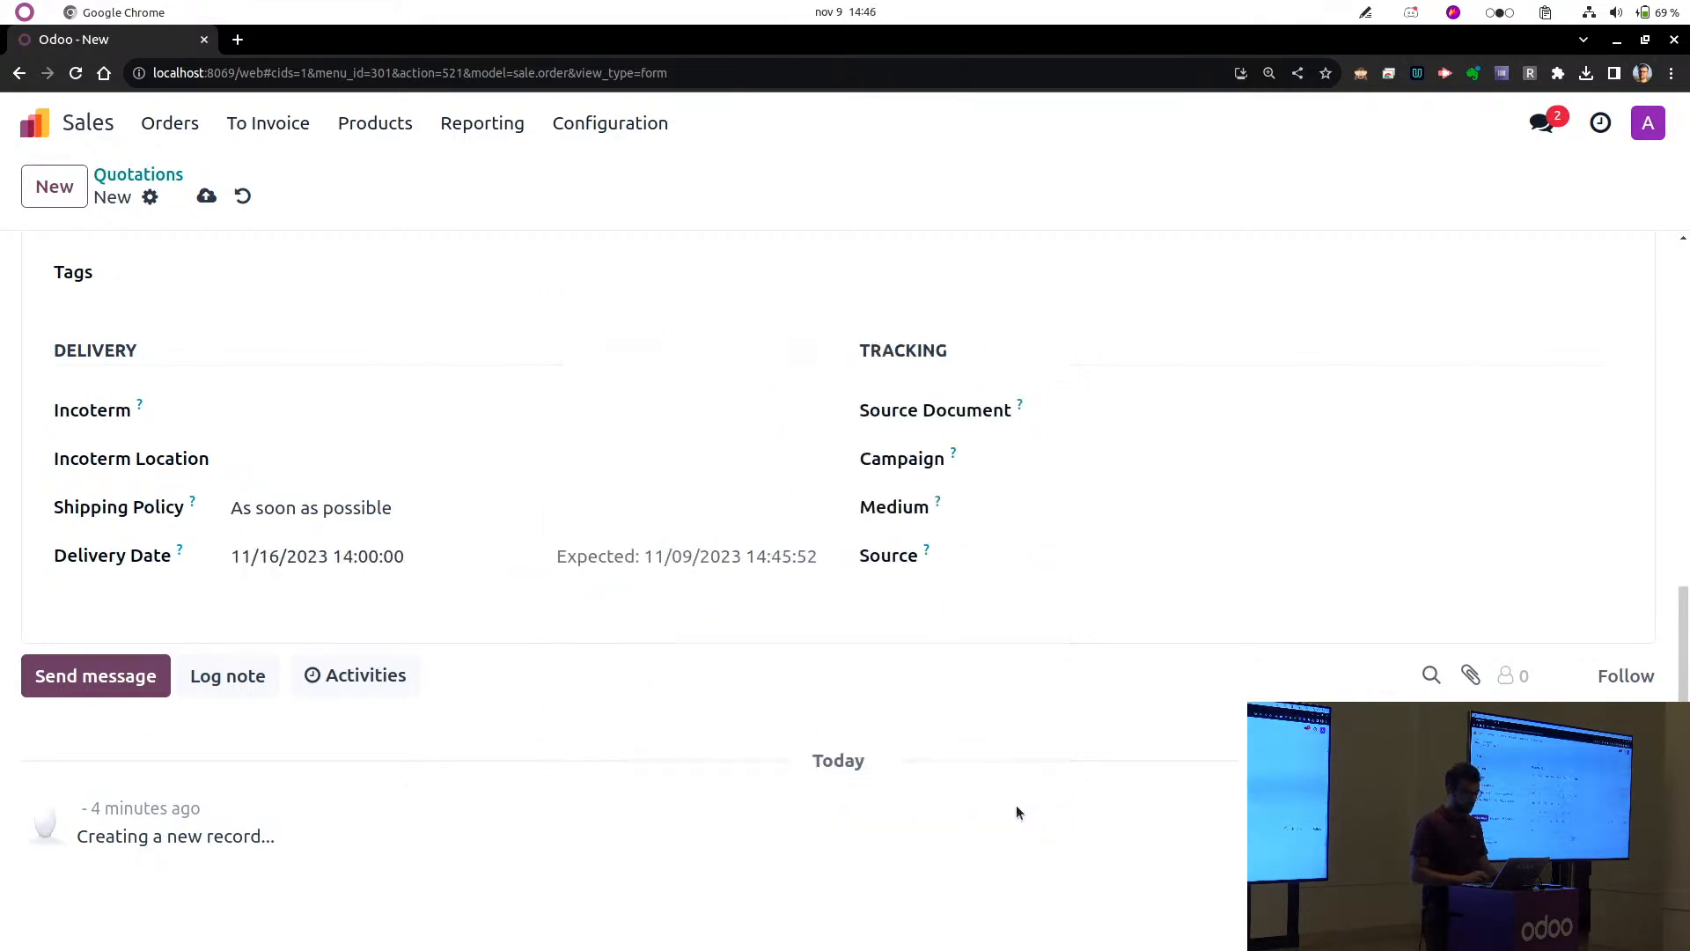
{"action": "scroll", "coordinate": [399, 406], "scroll_direction": "up", "scroll_amount": 8}
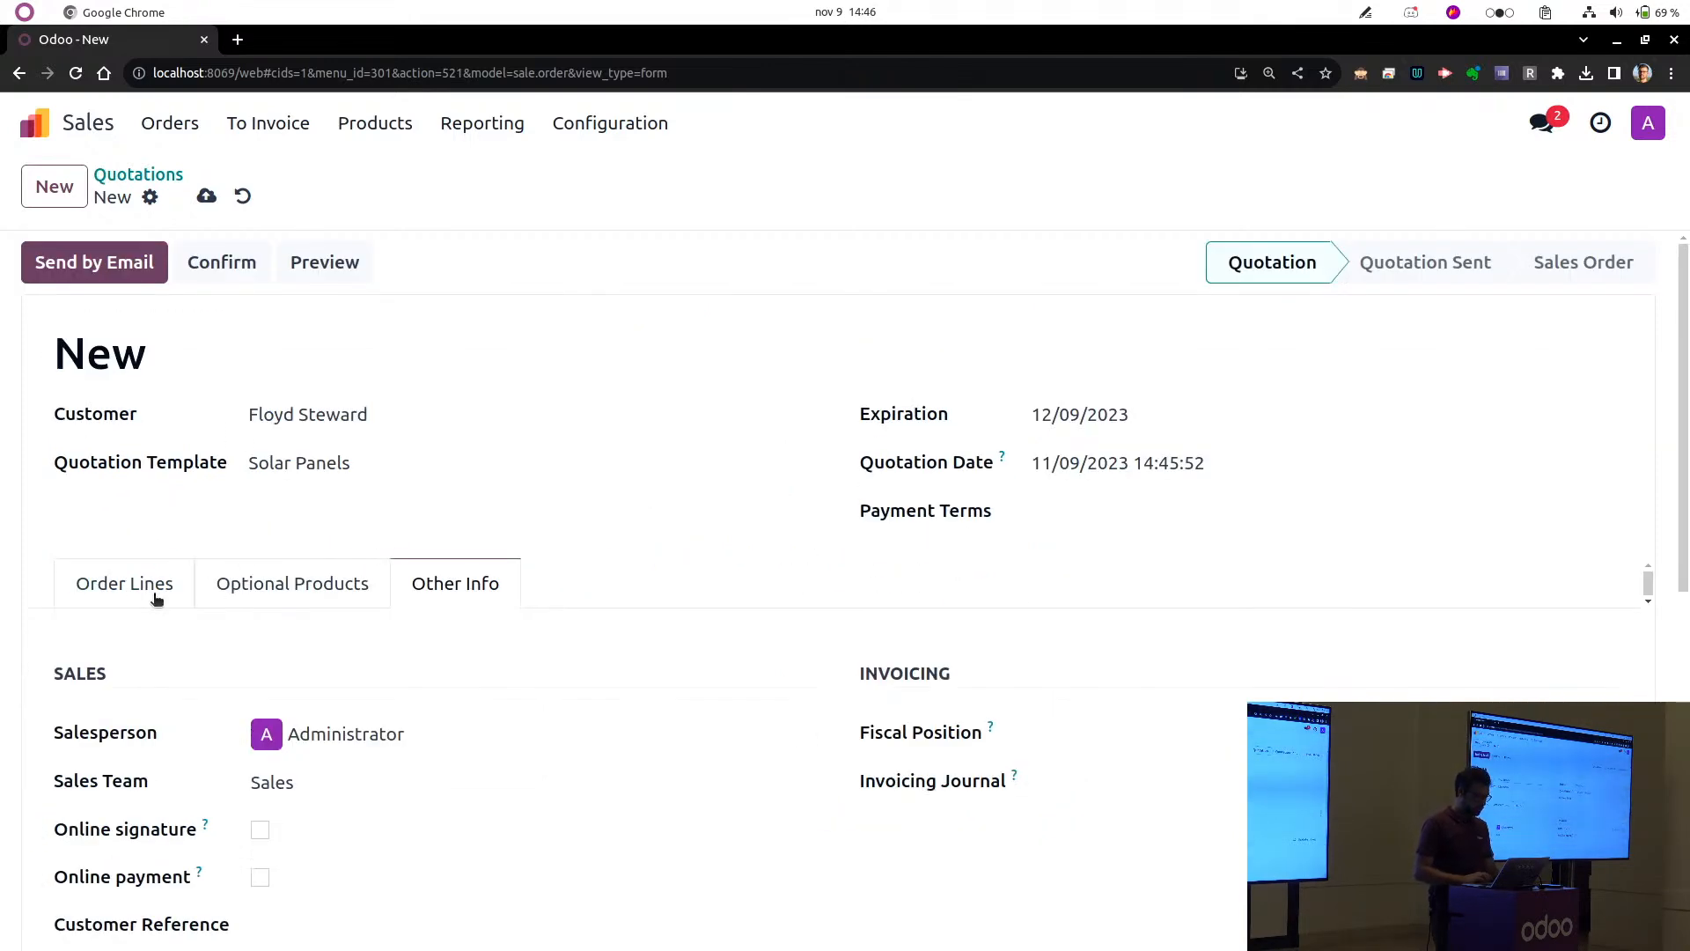
{"action": "left_click", "coordinate": [118, 600]}
{"action": "left_click", "coordinate": [897, 696]}
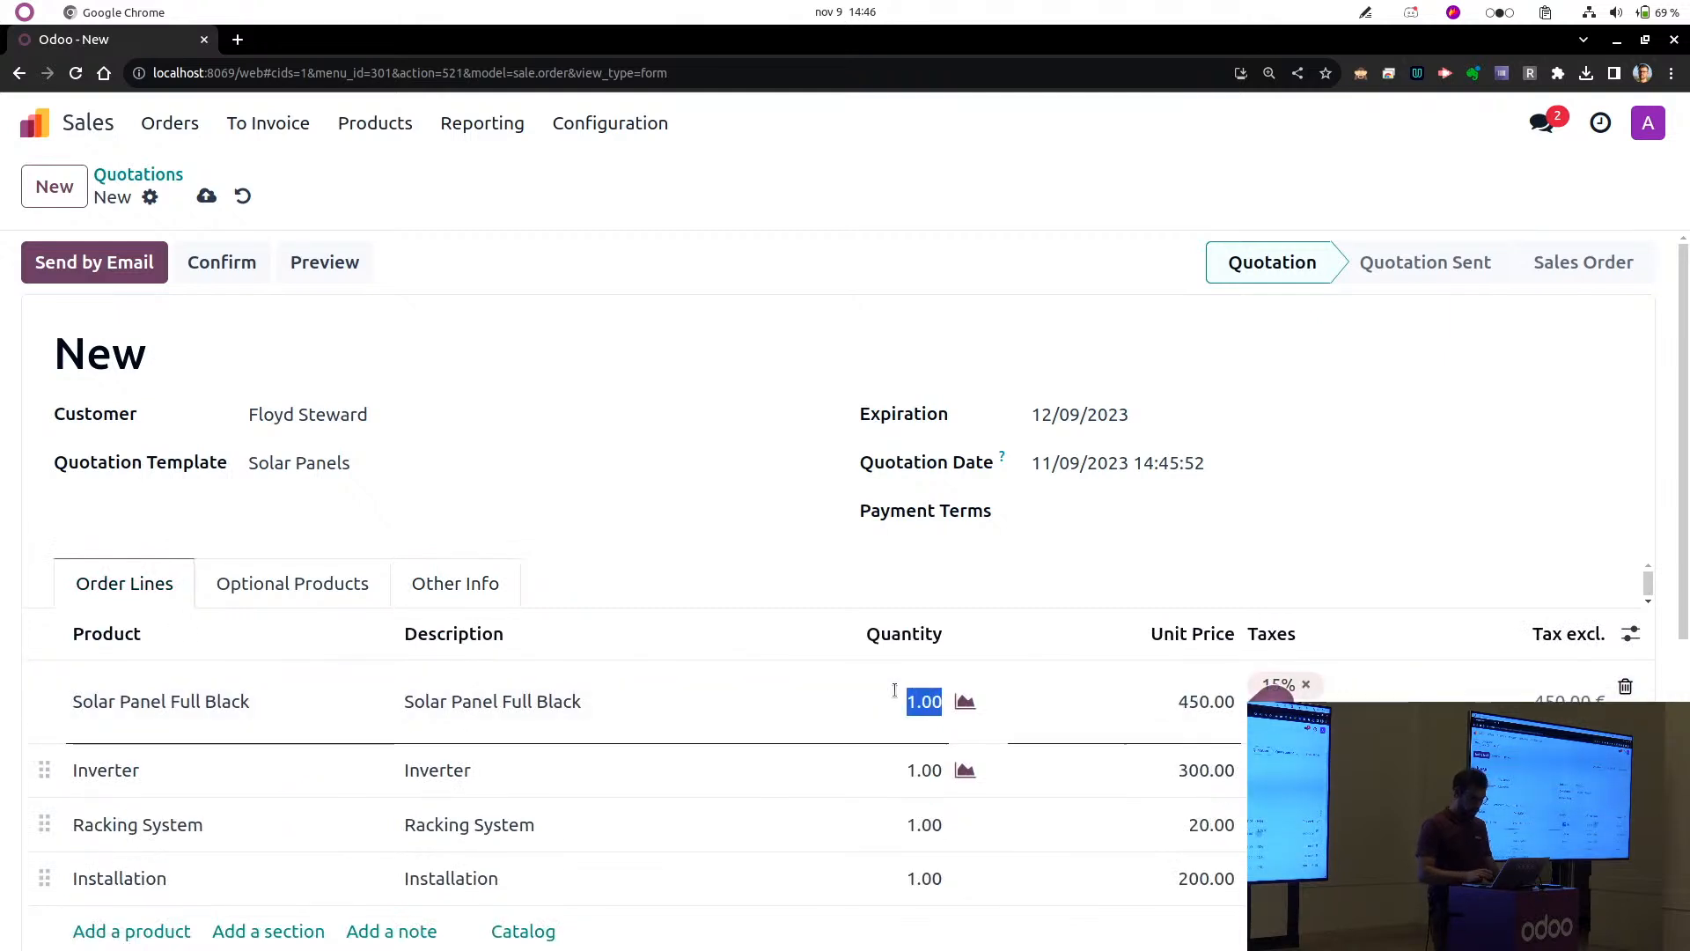
{"action": "type", "text": "10"}
{"action": "left_click", "coordinate": [911, 775]}
{"action": "type", "text": "10"}
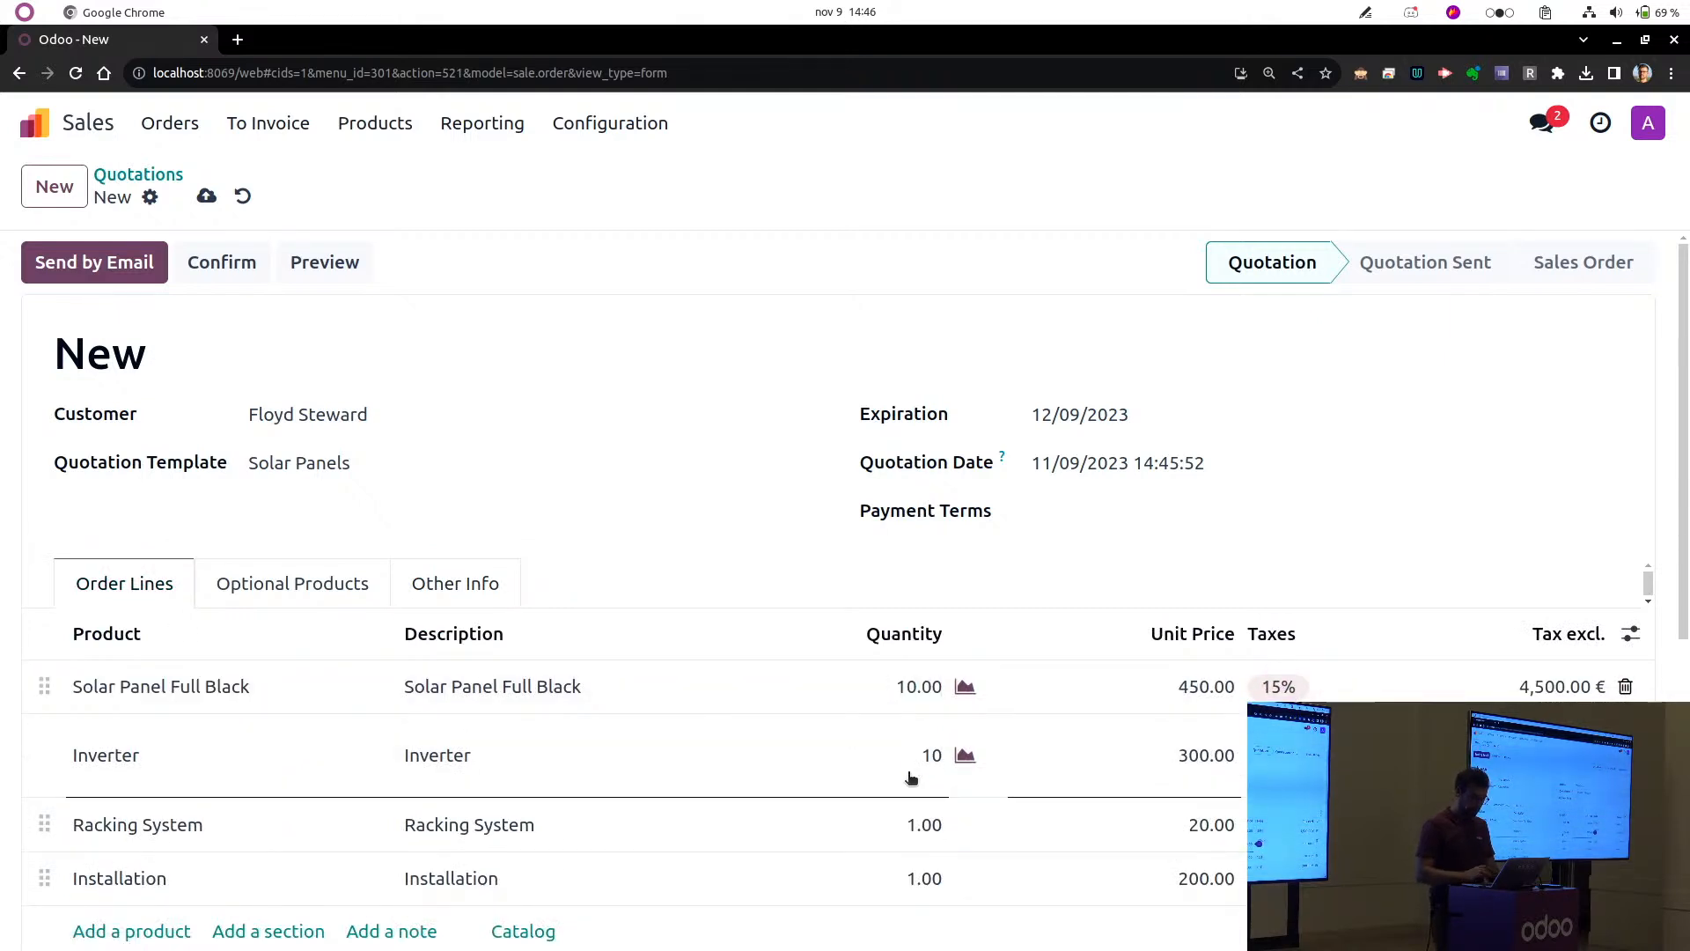
{"action": "key", "text": "BackSpace"}
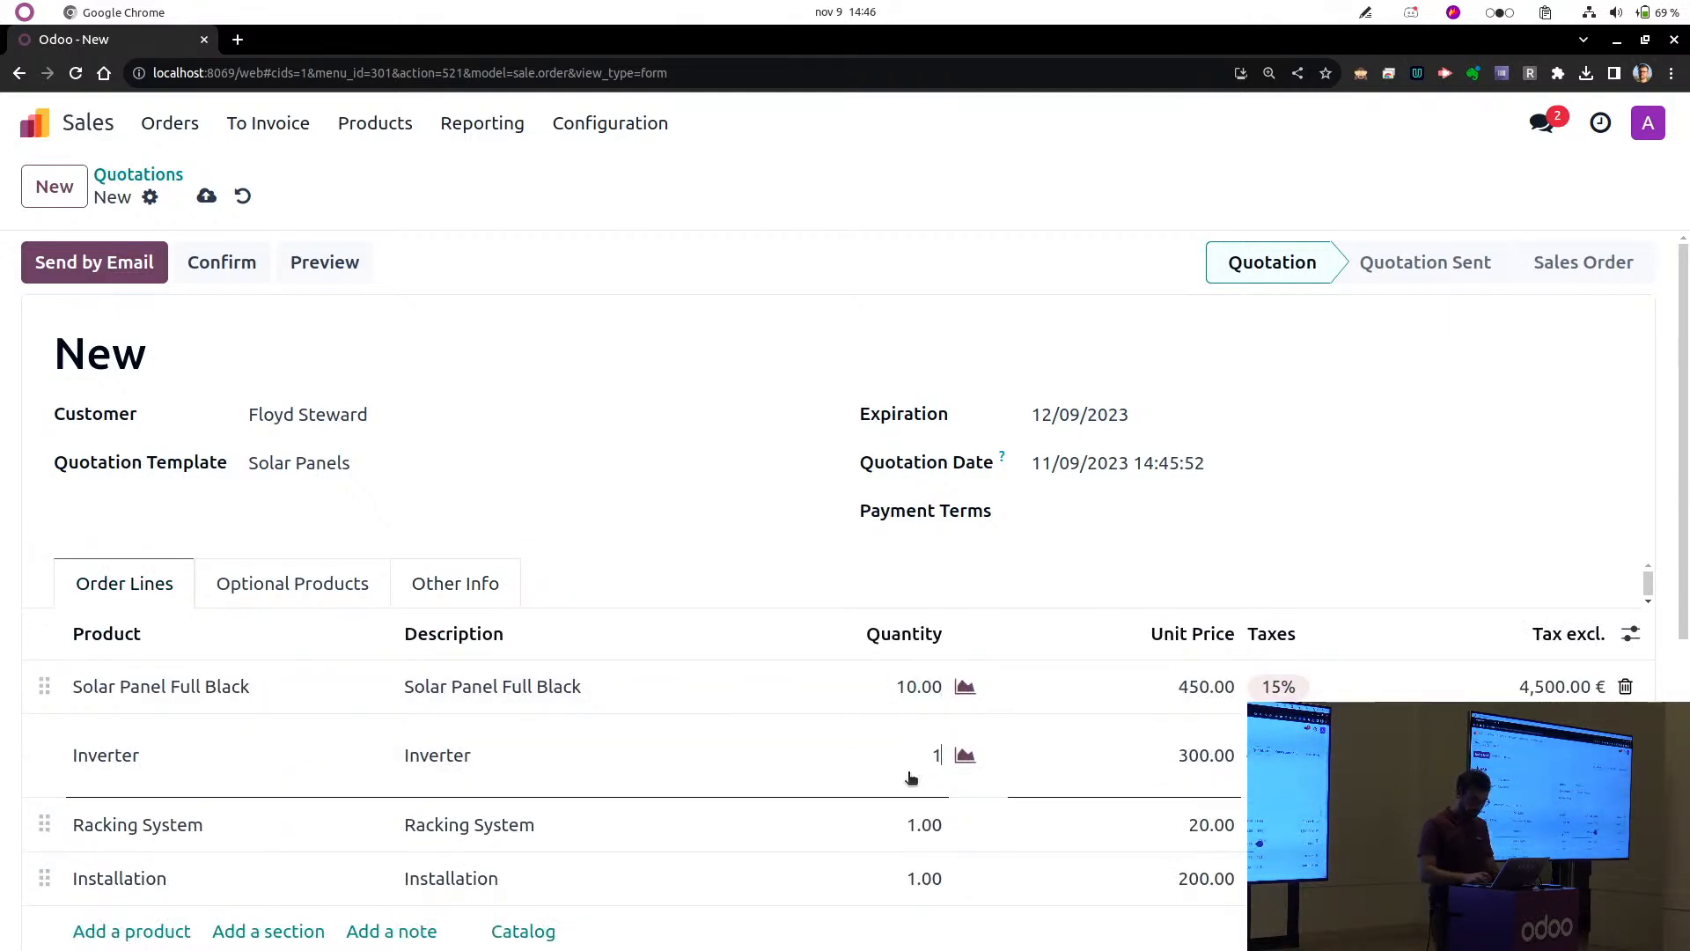
{"action": "left_click", "coordinate": [908, 838]}
{"action": "type", "text": "10"}
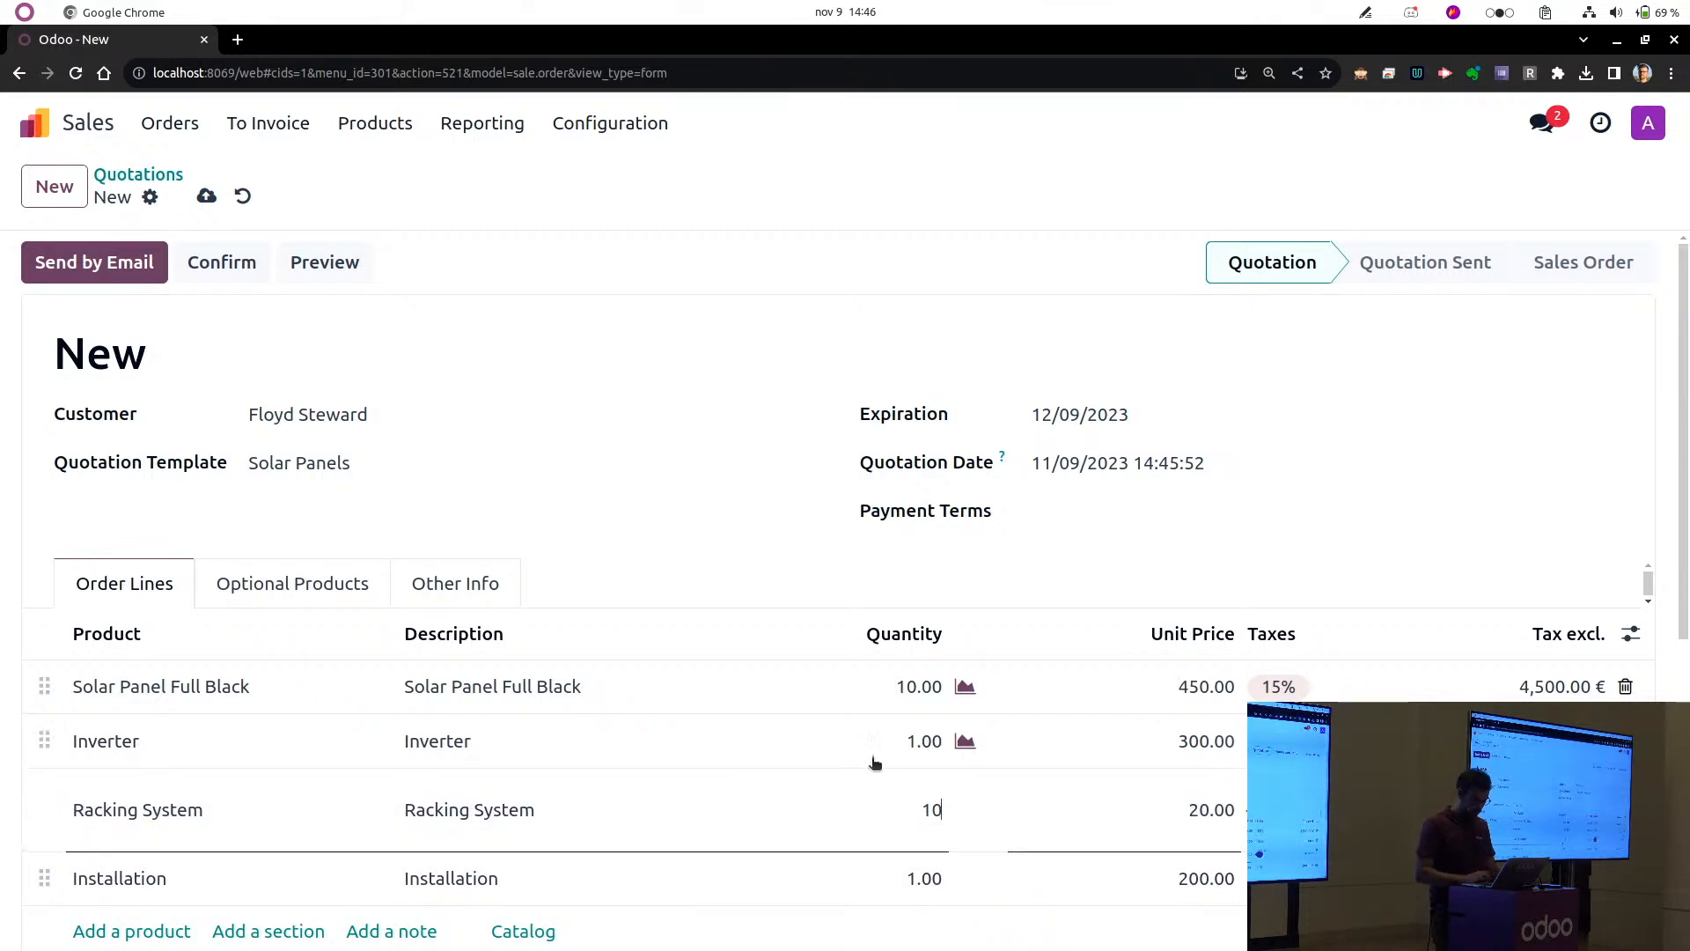
{"action": "left_click", "coordinate": [783, 578]}
Confirm the third quotation and open its ready pick transfer, WH/PICK/00003, from WH/Stock to WH/Output.
{"action": "left_click", "coordinate": [222, 262]}
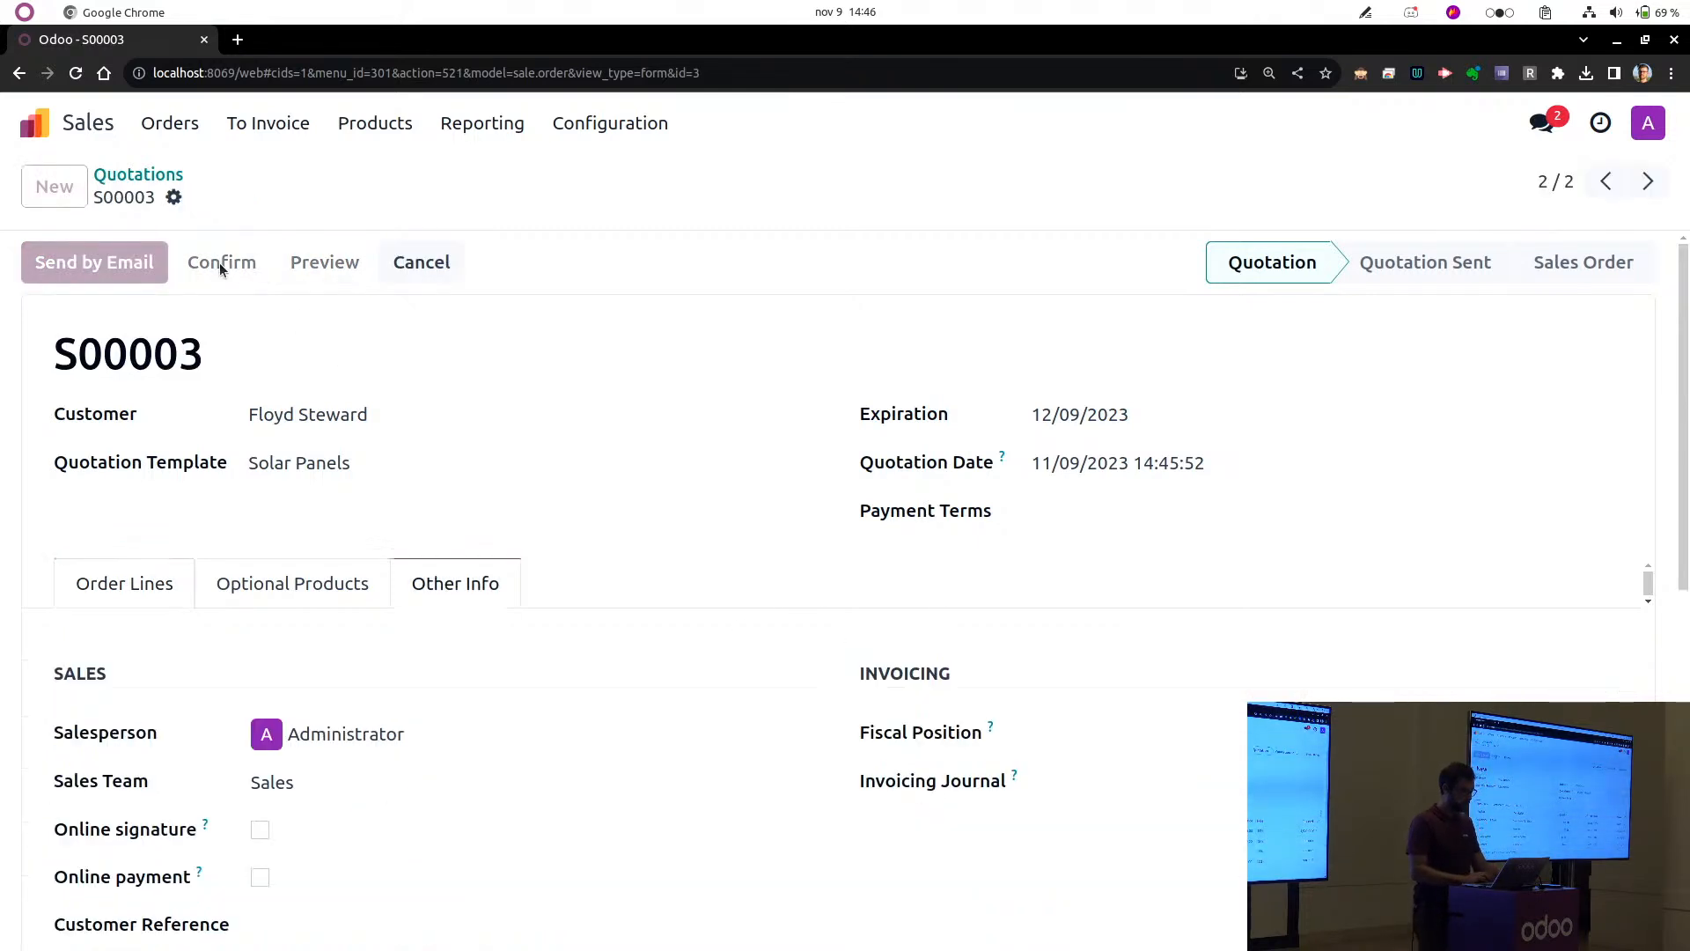
{"action": "left_click", "coordinate": [867, 202]}
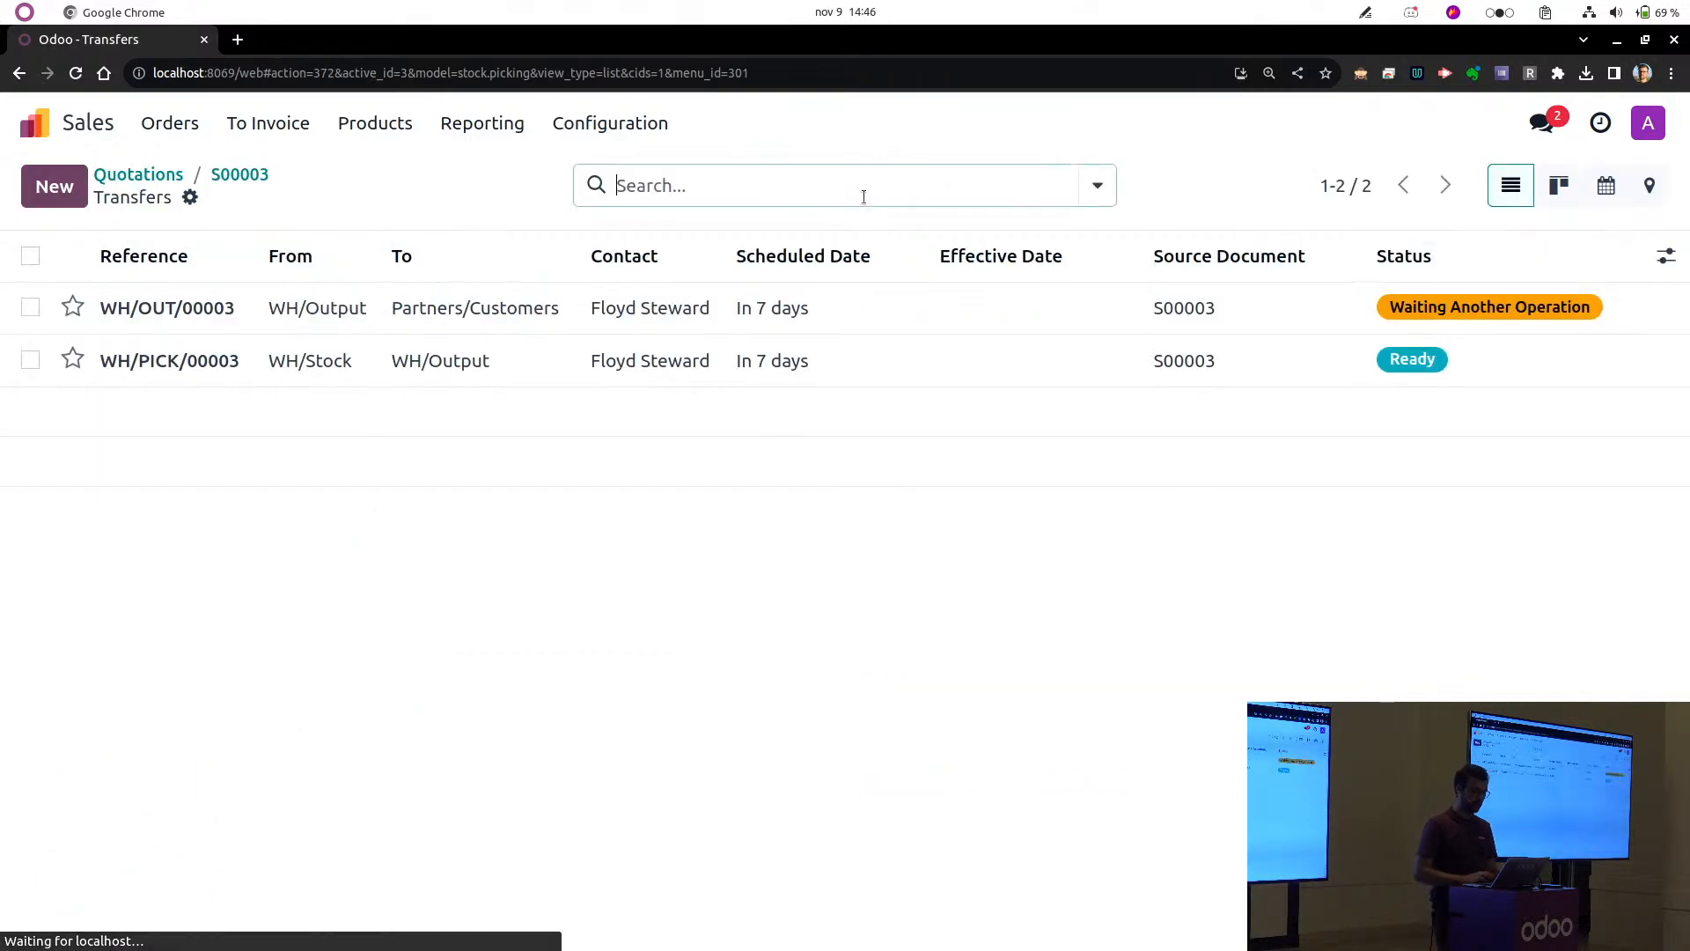
{"action": "left_click", "coordinate": [918, 366]}
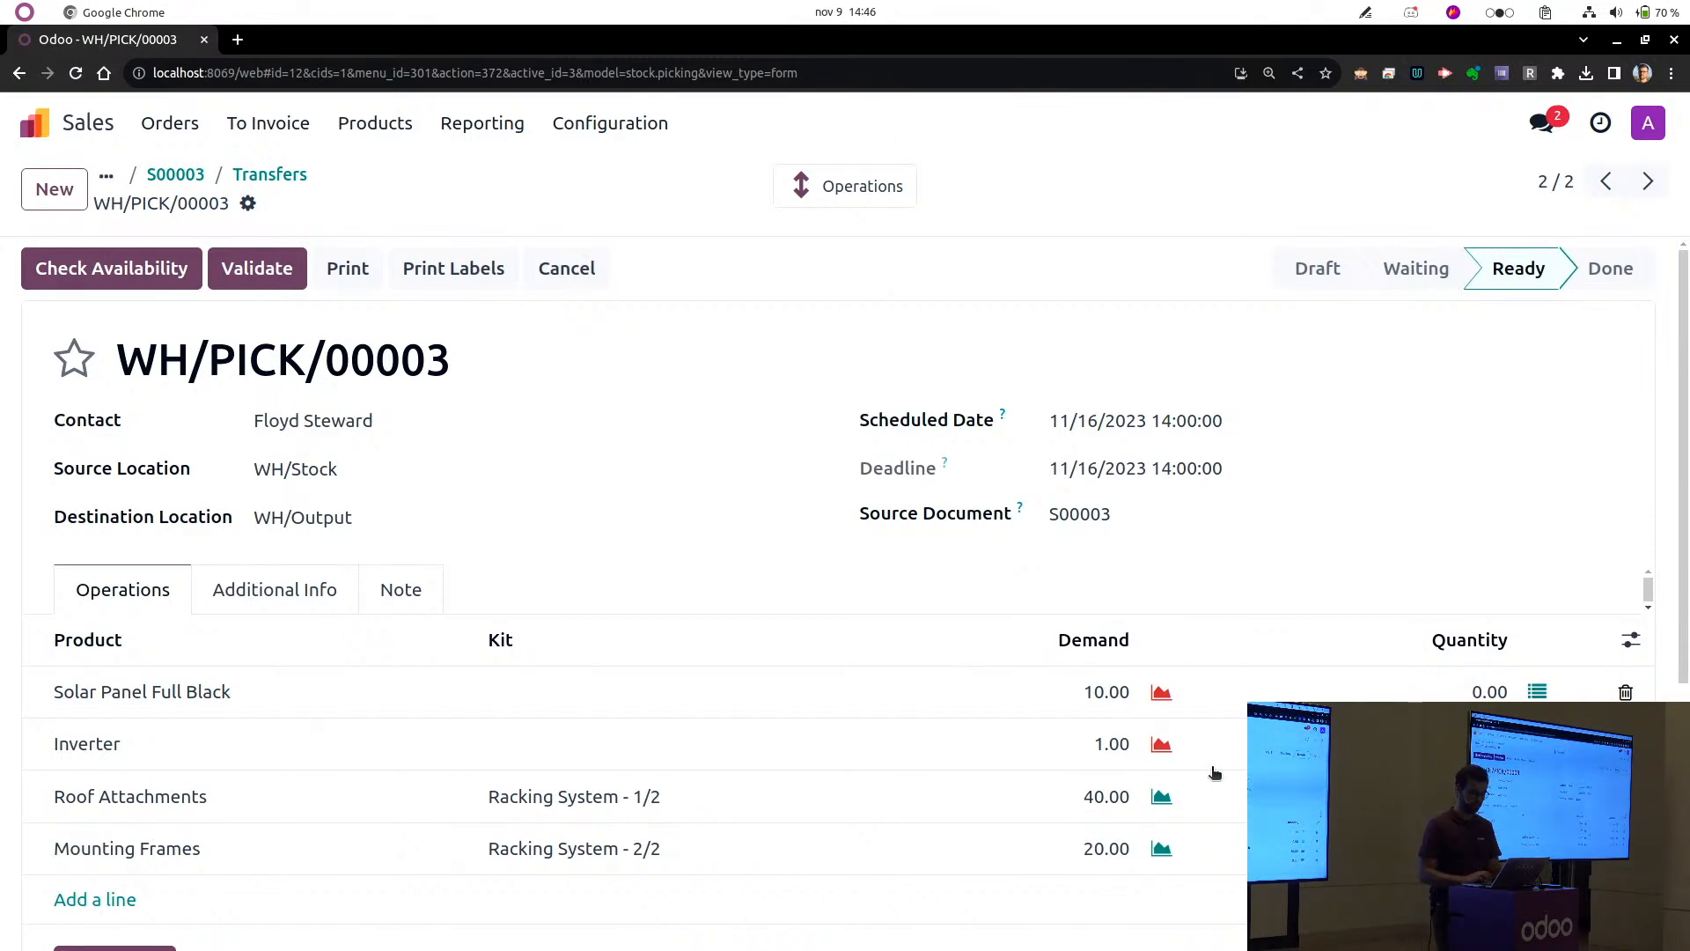
Examine the forecasted report for Solar Panel Full Black, checking which orders its reserved and incoming units are assigned to.
{"action": "left_click", "coordinate": [1162, 695]}
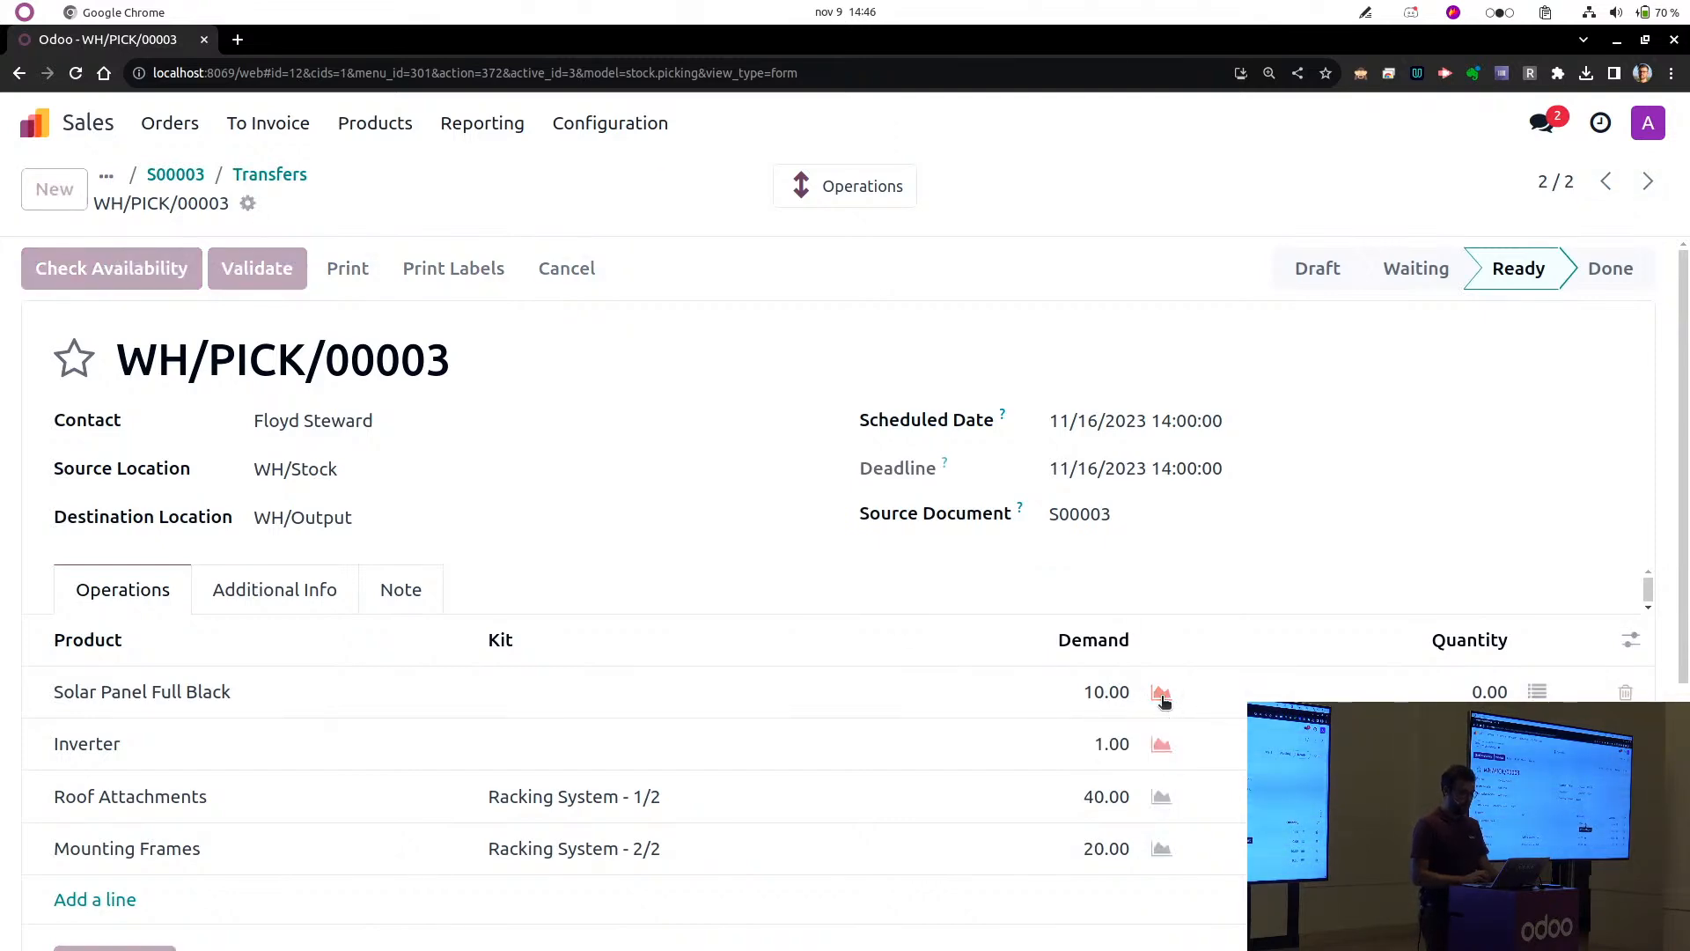
{"action": "scroll", "coordinate": [1130, 799], "scroll_direction": "down", "scroll_amount": 4}
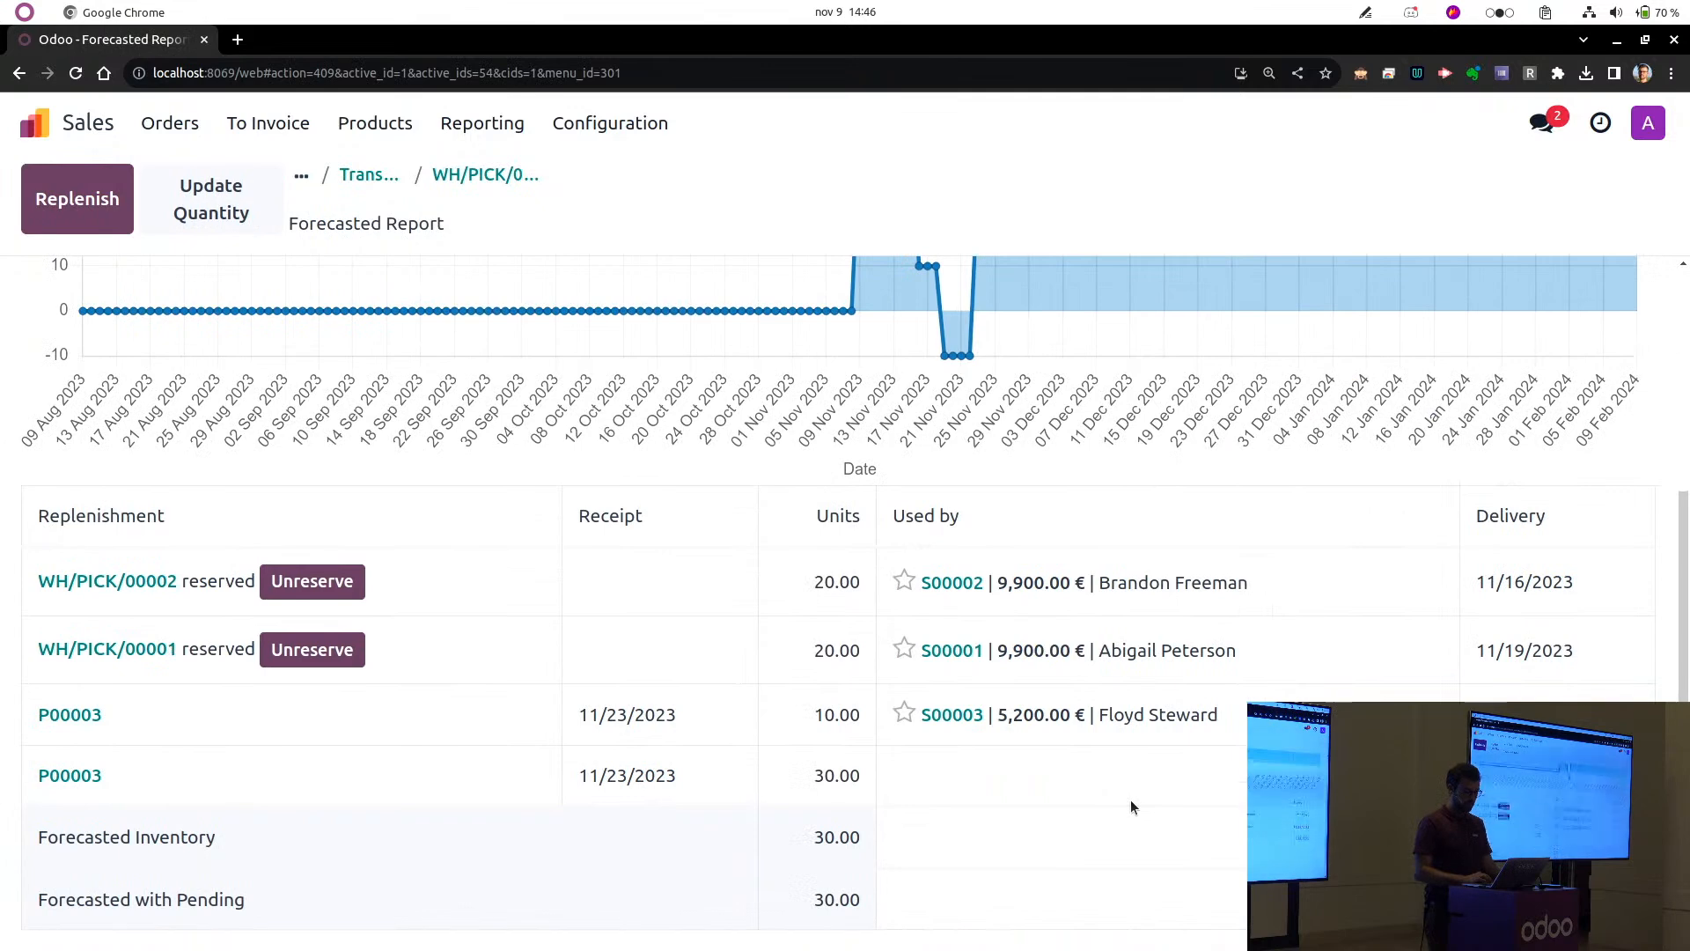
{"action": "left_click_drag", "start_coordinate": [1099, 649], "coordinate": [1237, 652]}
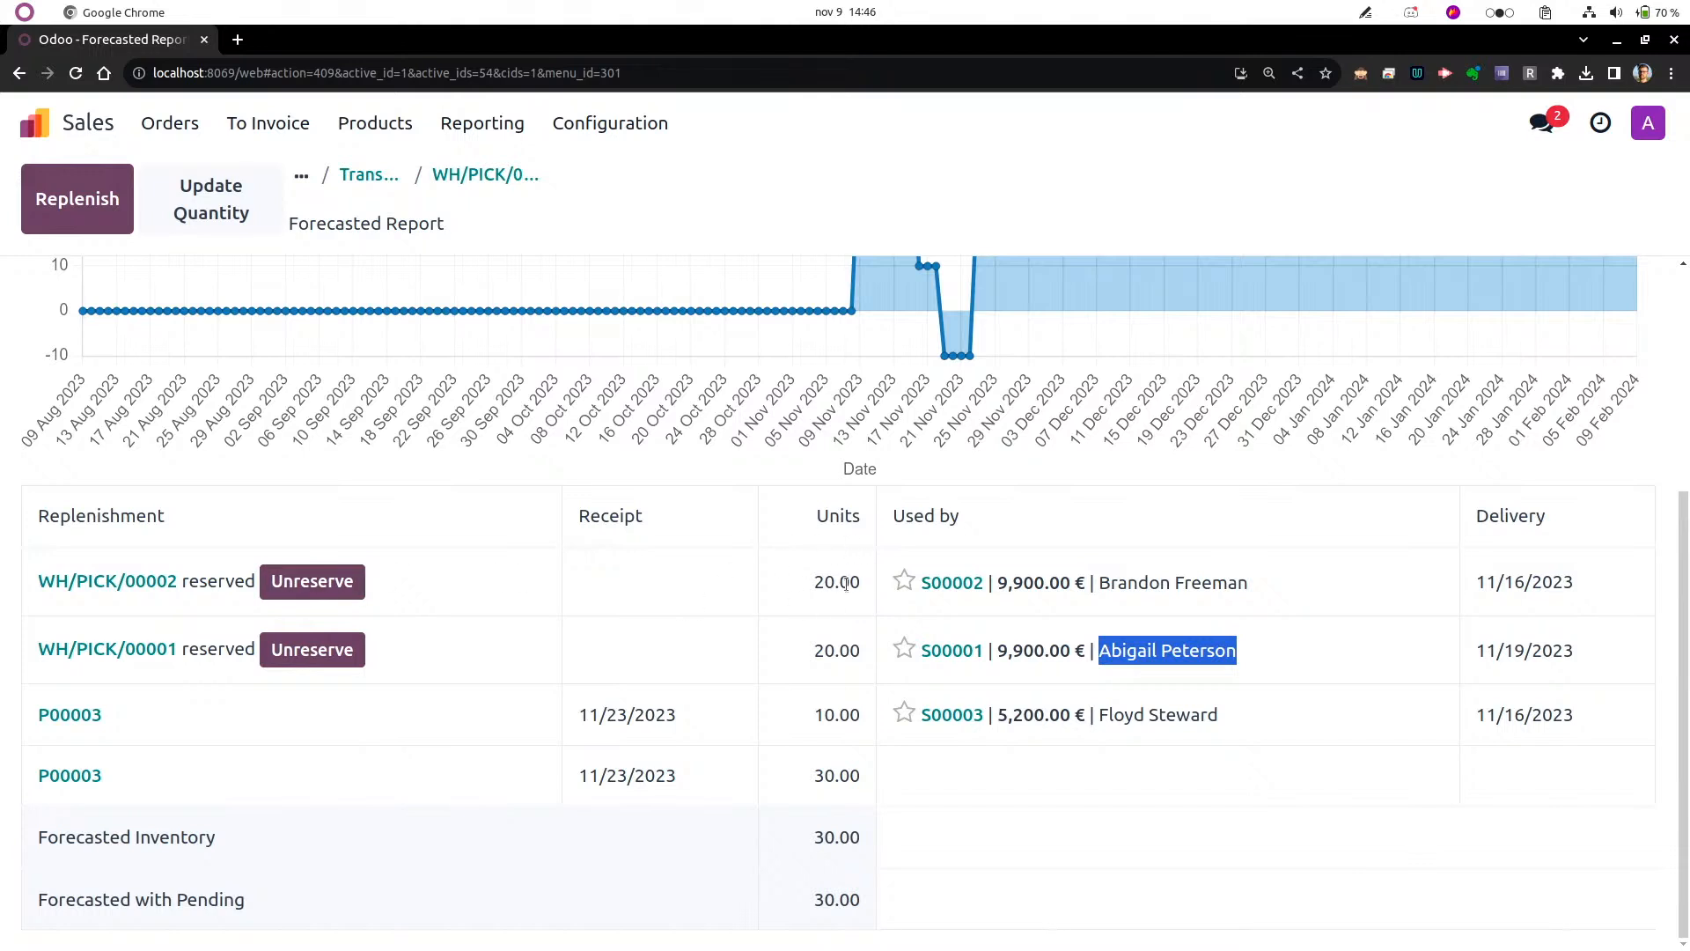
Reduce the Solar Panel Full Black quantity on WH/PICK/00002 to 10 and return to the product's forecasted report.
{"action": "left_click", "coordinate": [134, 583]}
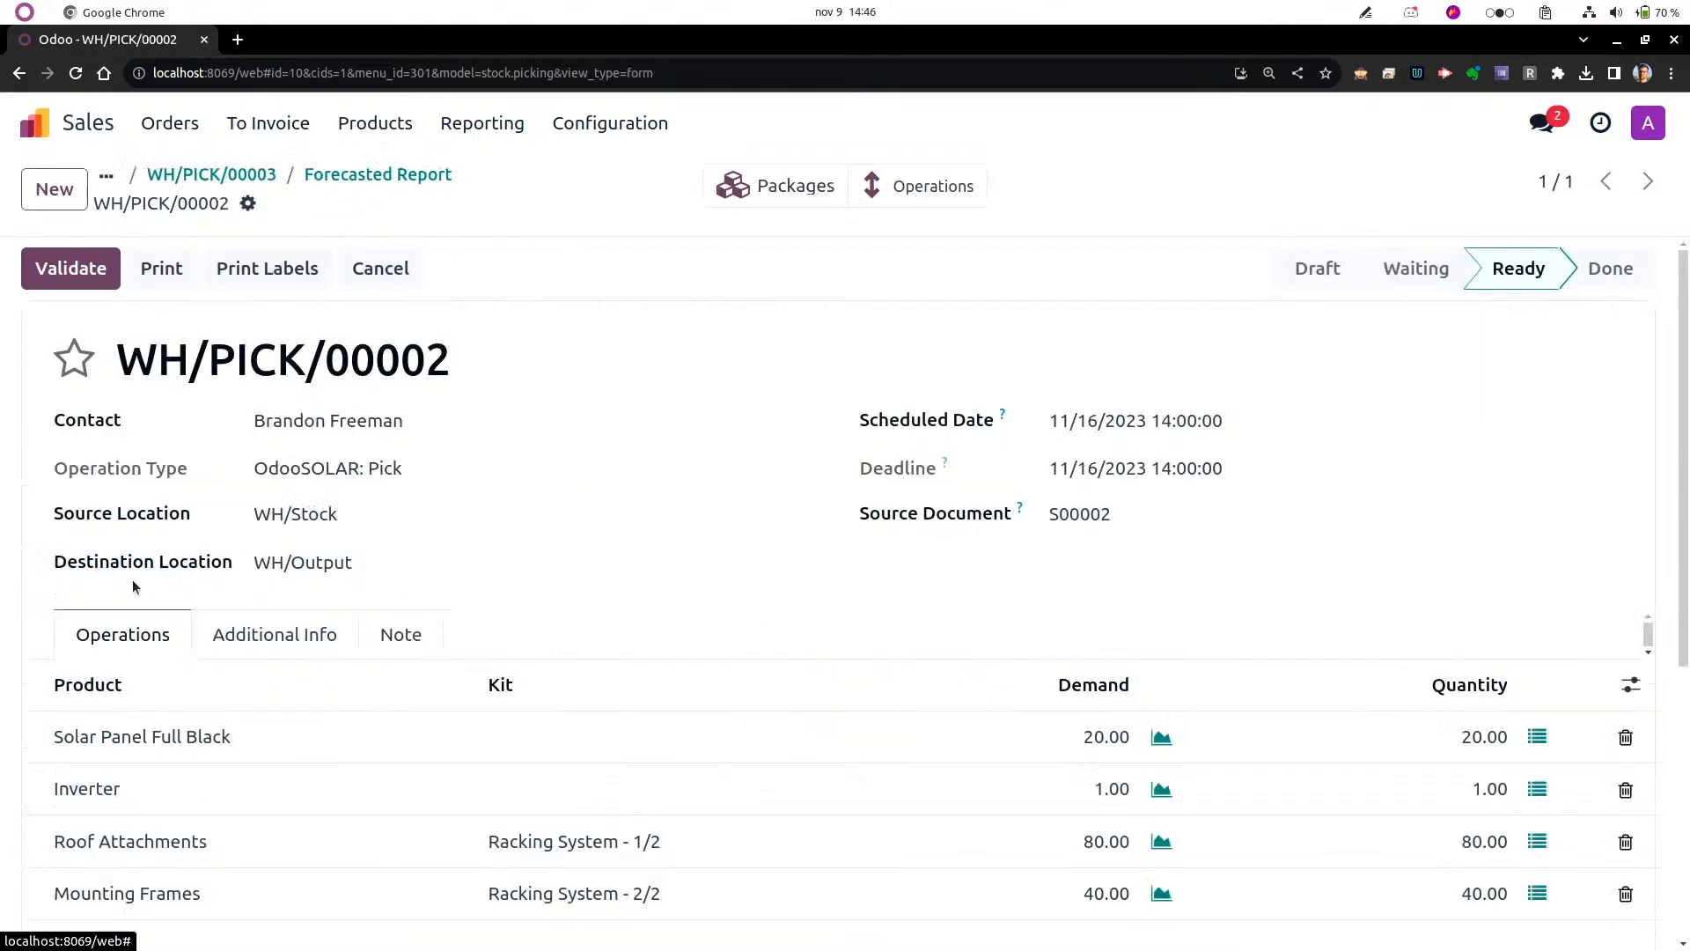
{"action": "left_click", "coordinate": [1490, 739]}
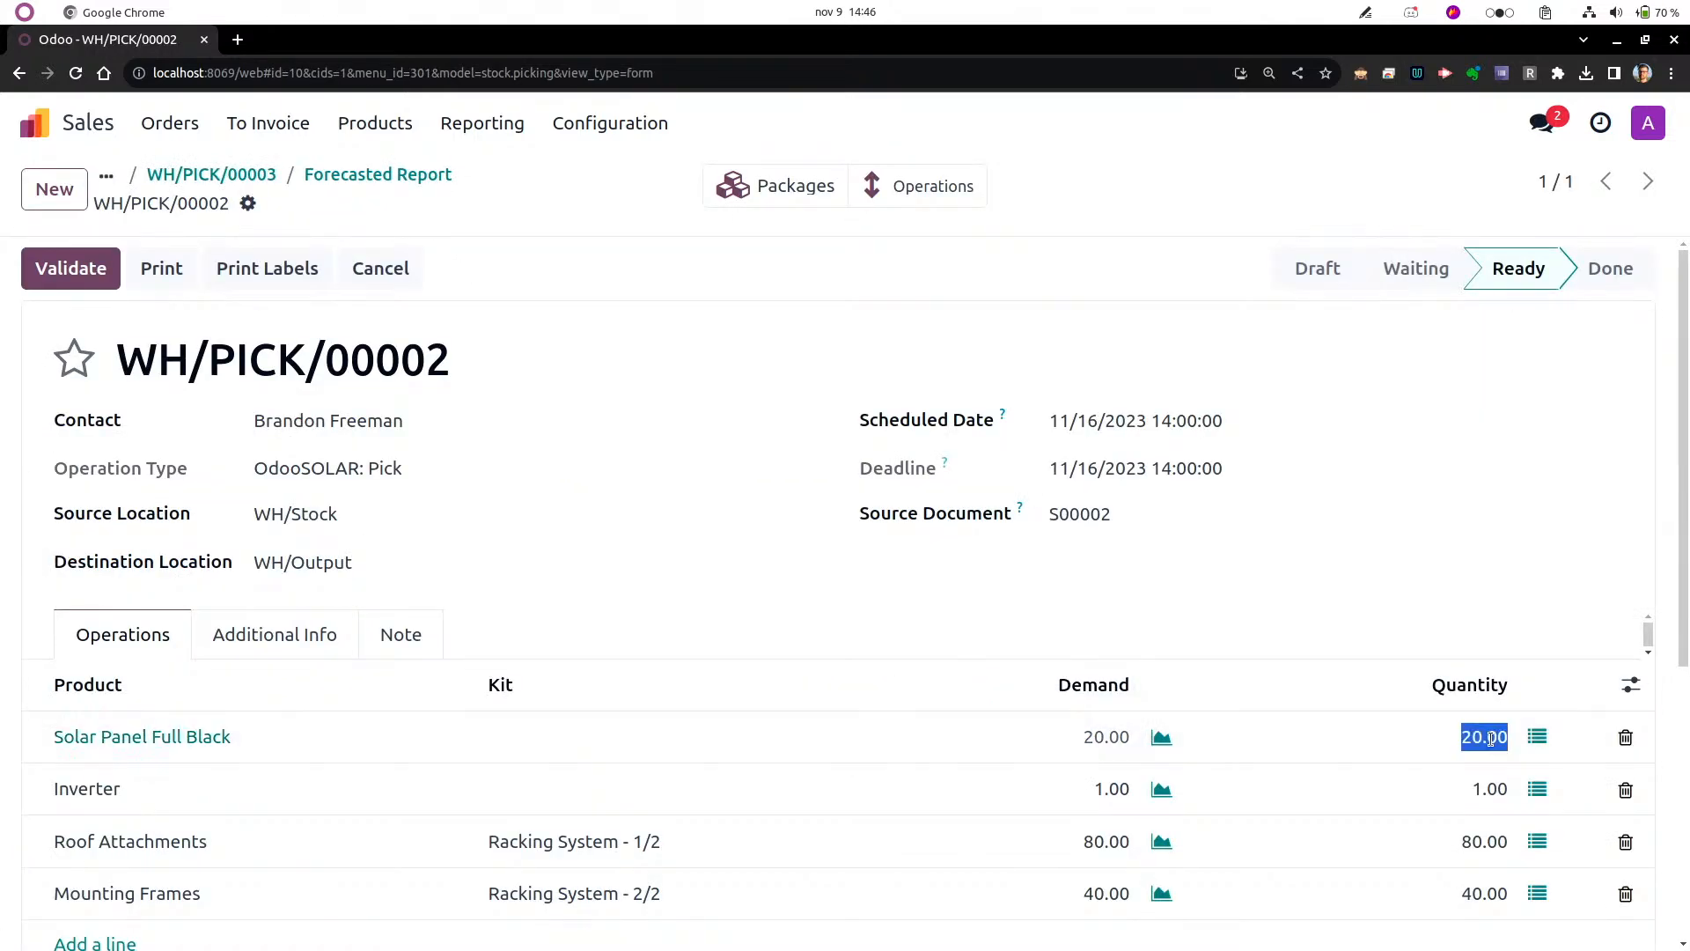
{"action": "type", "text": "10"}
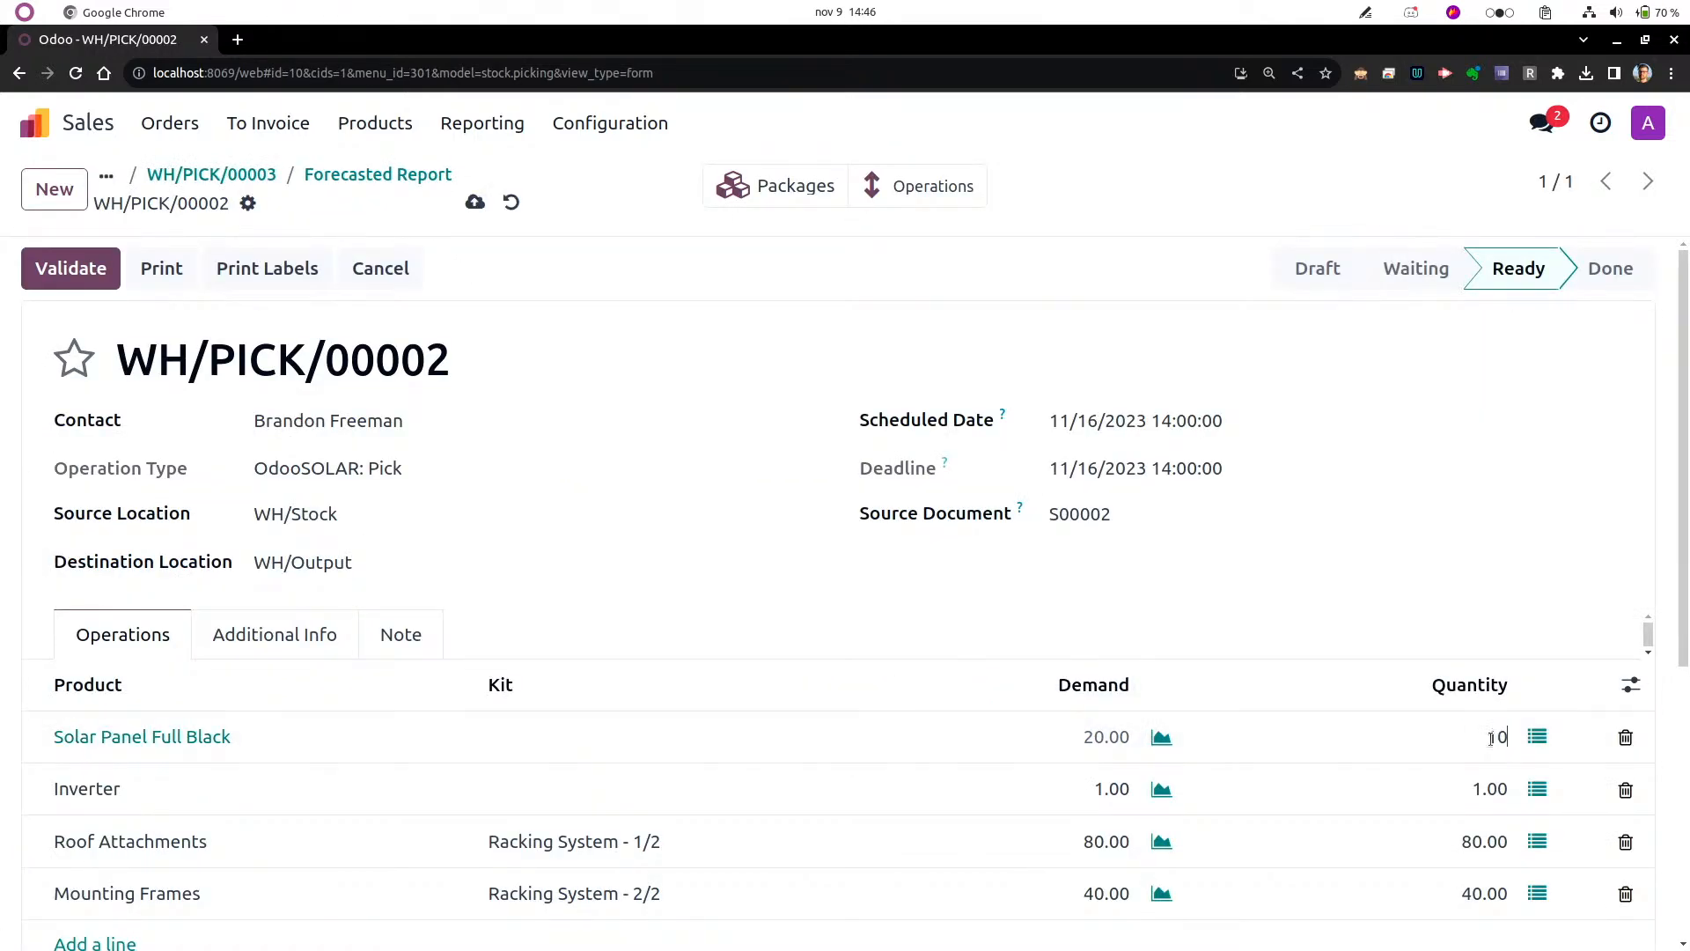
{"action": "left_click", "coordinate": [1407, 640]}
{"action": "left_click", "coordinate": [388, 179]}
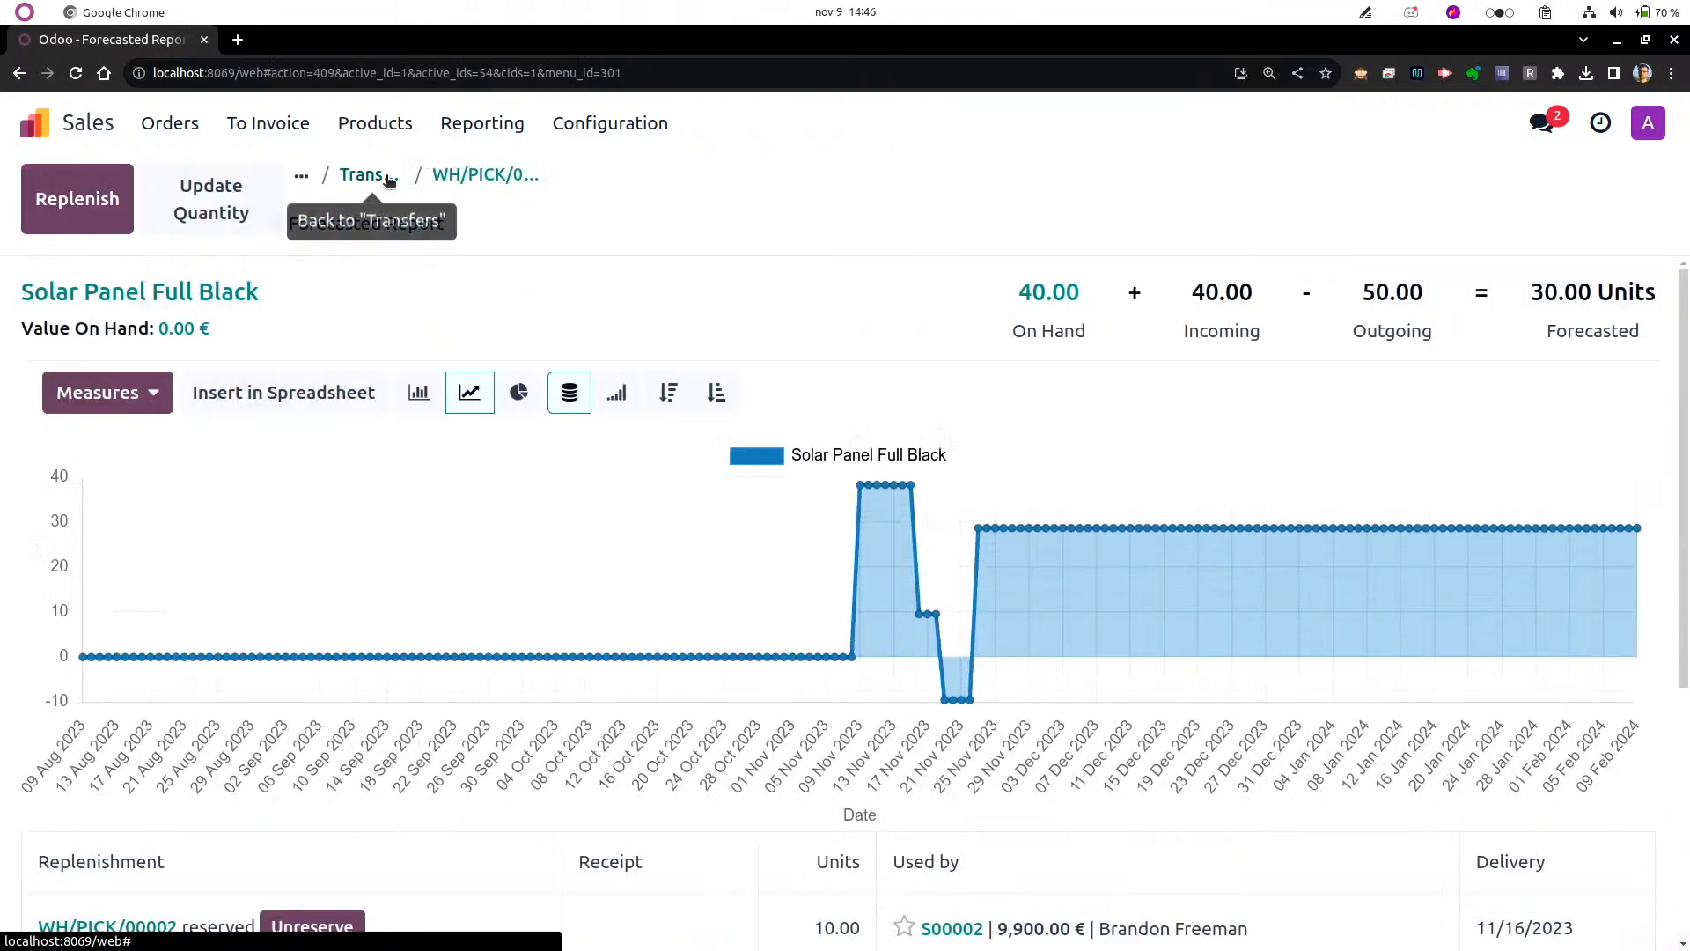
Mark the third sales order as priority in the Solar Panel Full Black forecast and reserve the 10 on-hand units for it.
{"action": "scroll", "coordinate": [538, 550], "scroll_direction": "down", "scroll_amount": 4}
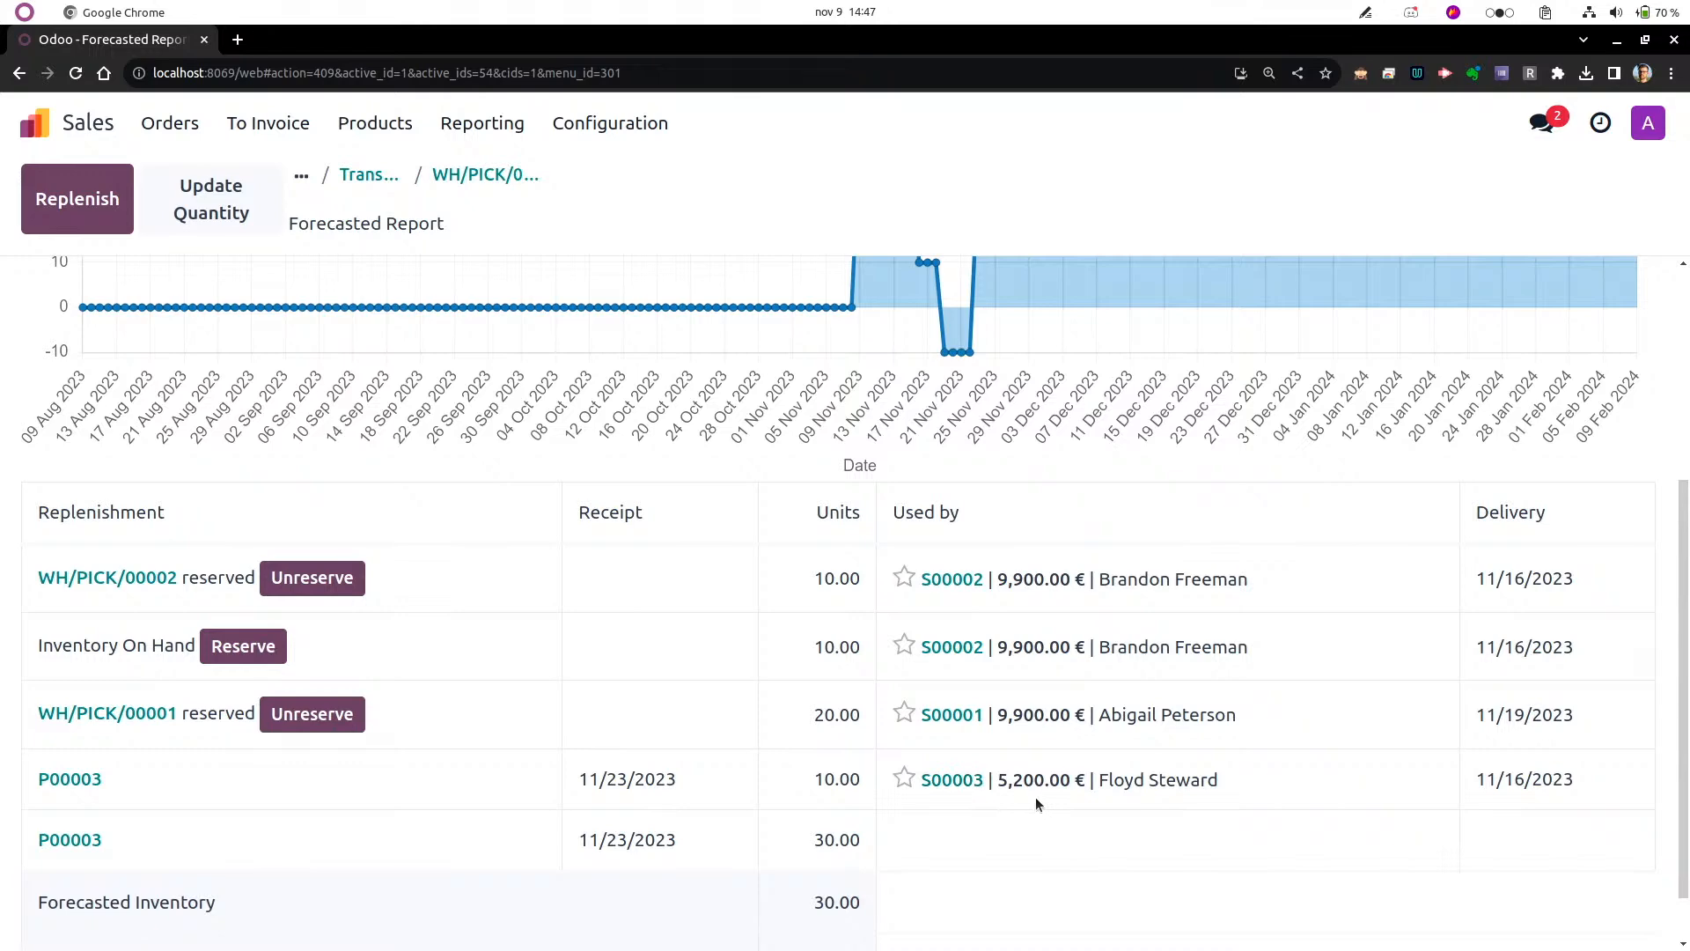
{"action": "left_click", "coordinate": [900, 780]}
{"action": "scroll", "coordinate": [898, 779], "scroll_direction": "down", "scroll_amount": 5}
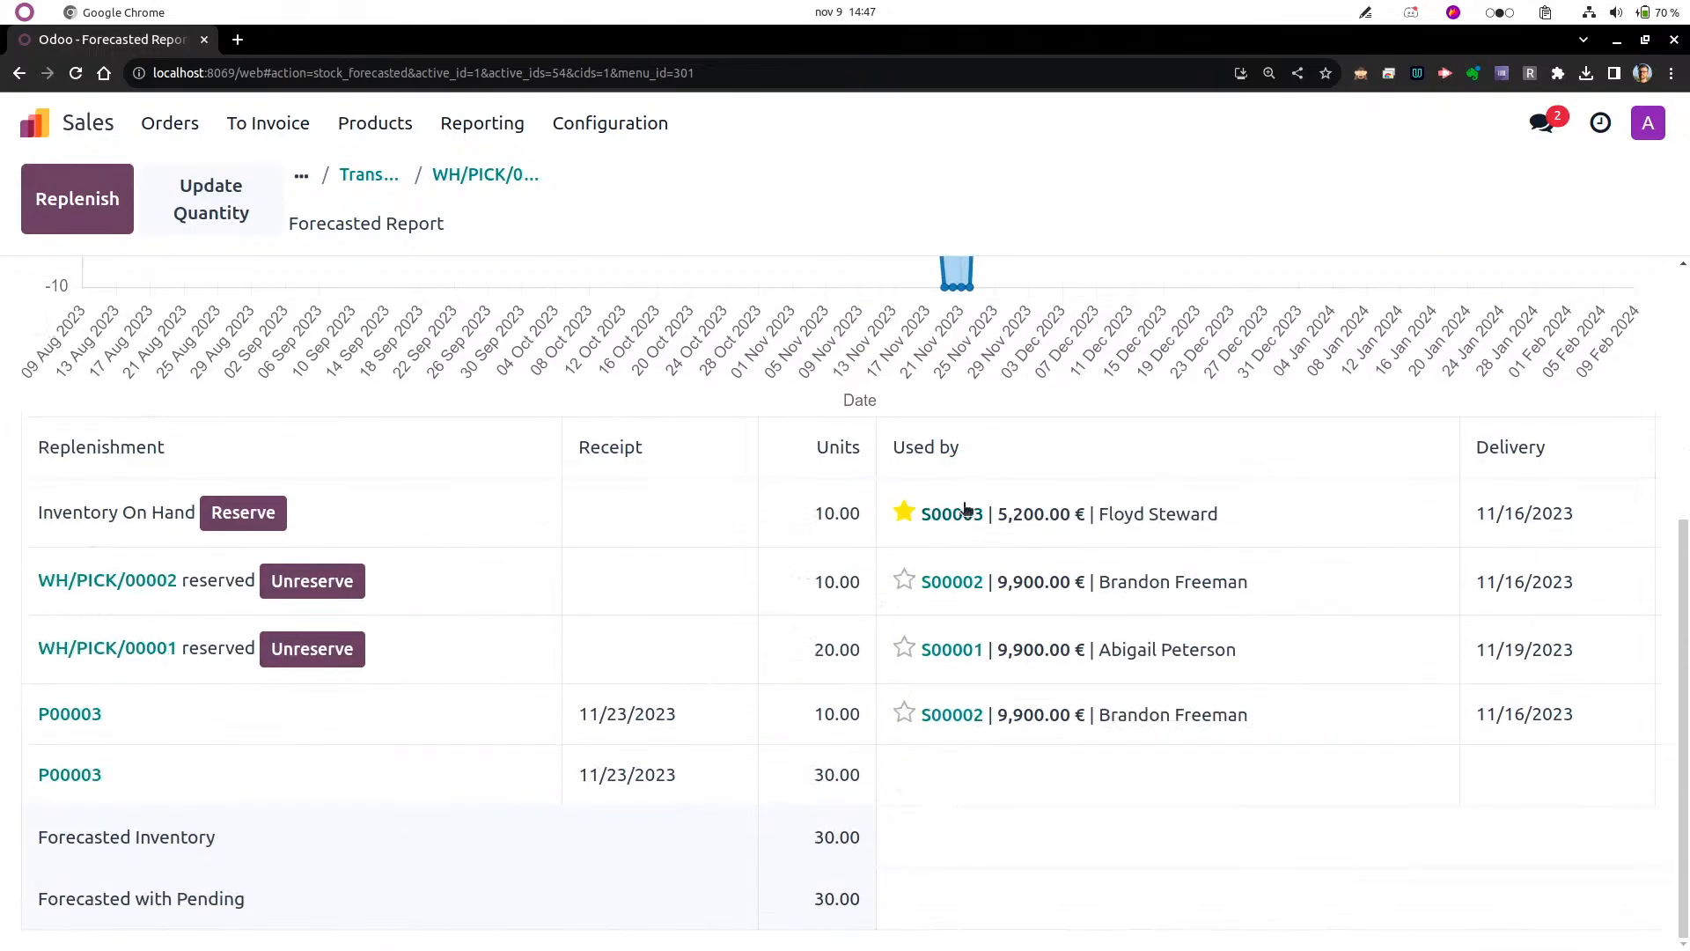
{"action": "left_click", "coordinate": [904, 514]}
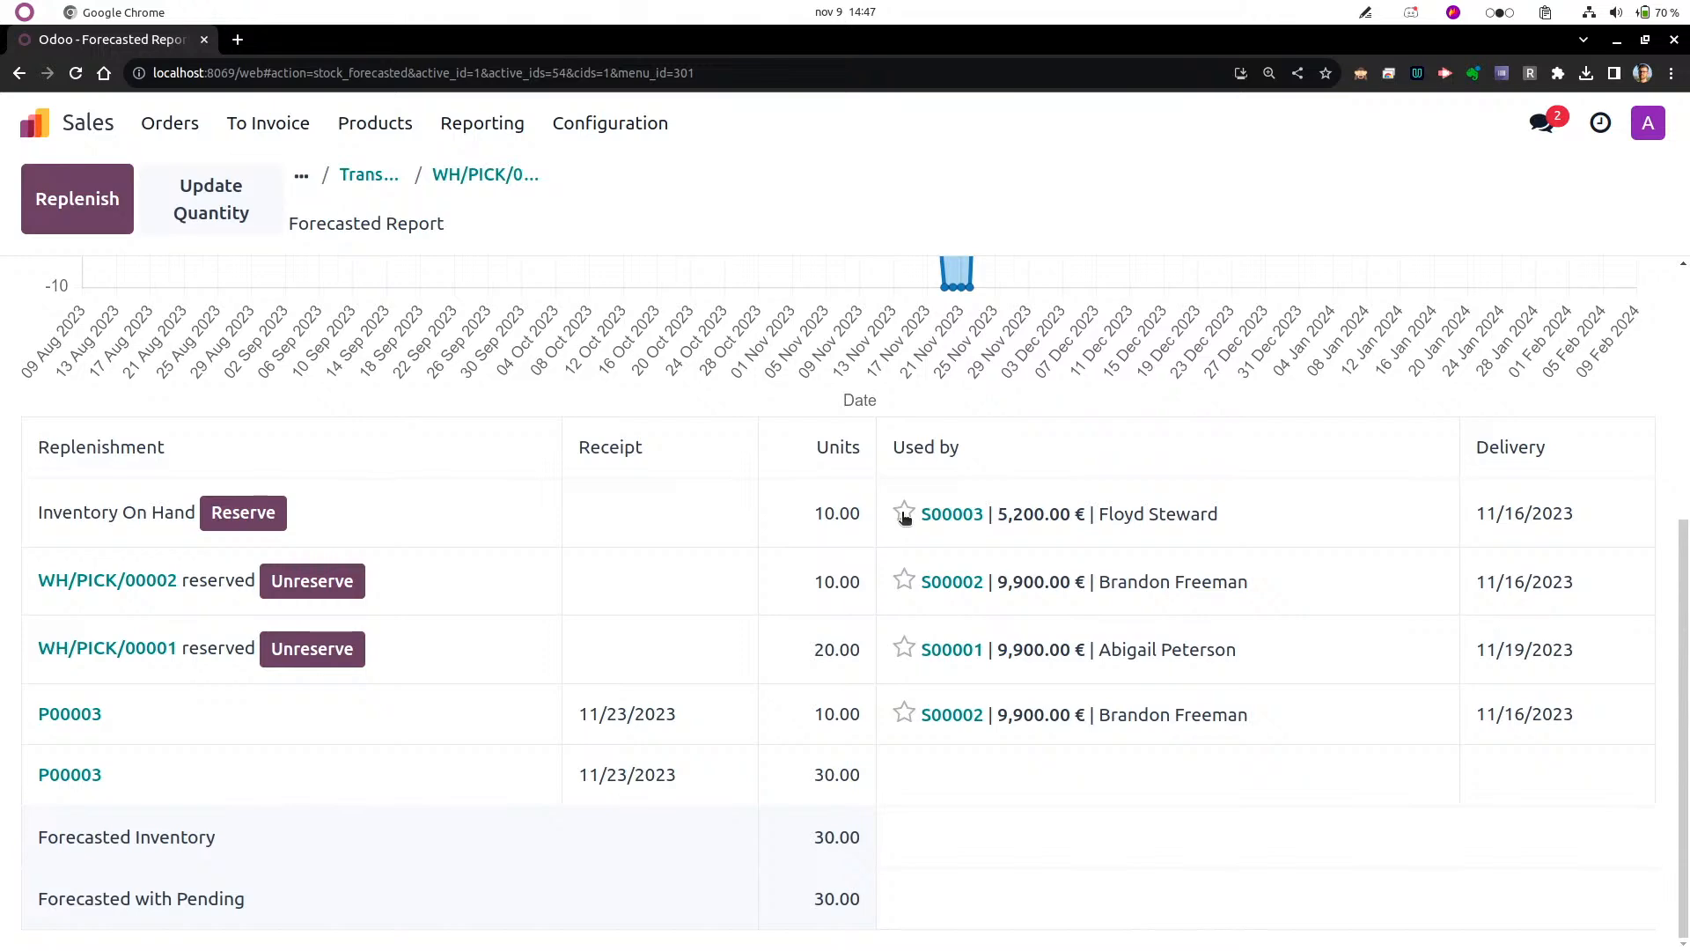
{"action": "left_click", "coordinate": [225, 512]}
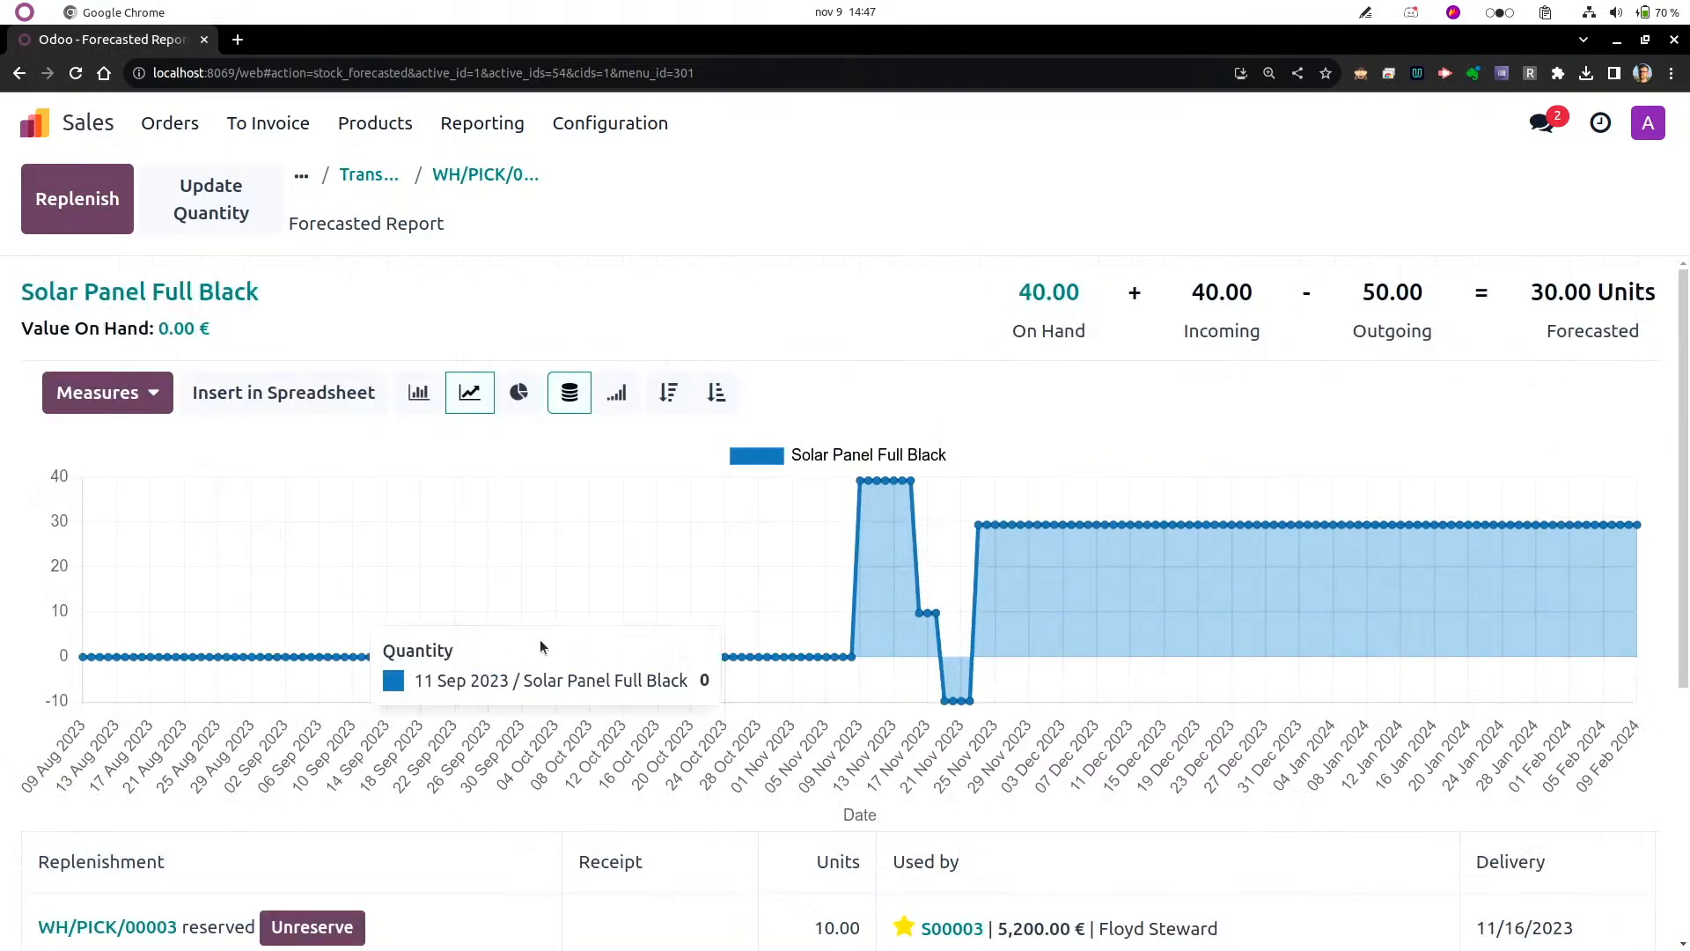
{"action": "scroll", "coordinate": [541, 647], "scroll_direction": "down", "scroll_amount": 5}
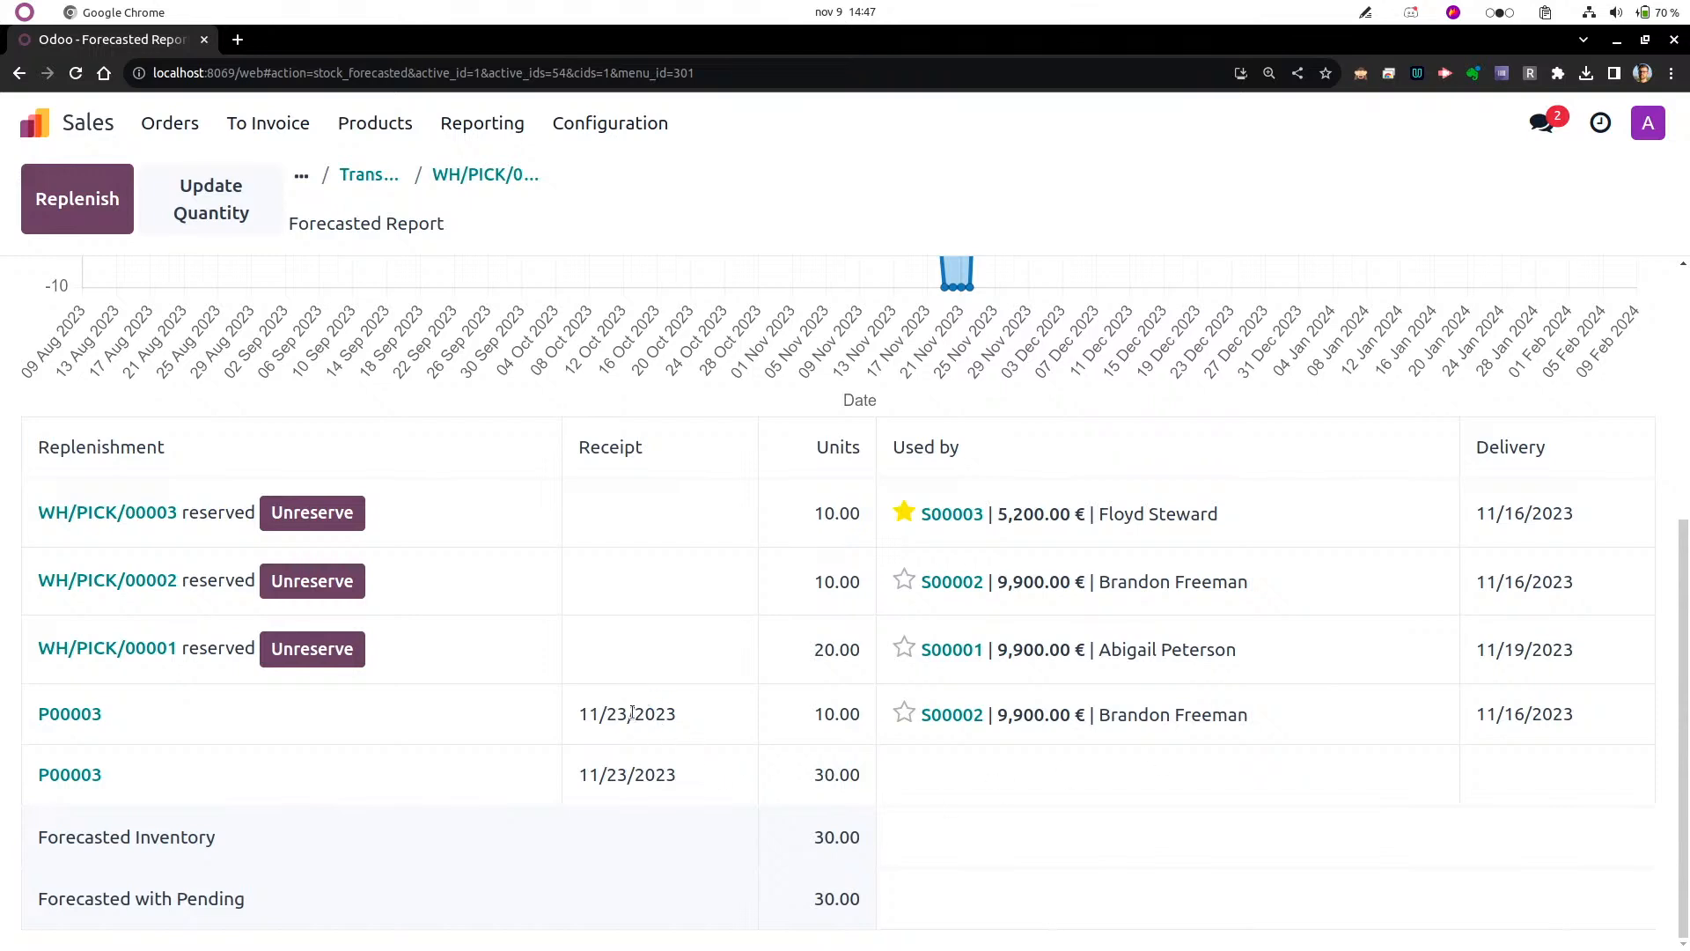
Open the Inverter's forecasted report from WH/PICK/00003 and unreserve the unit held by WH/PICK/00001.
{"action": "left_click", "coordinate": [459, 176]}
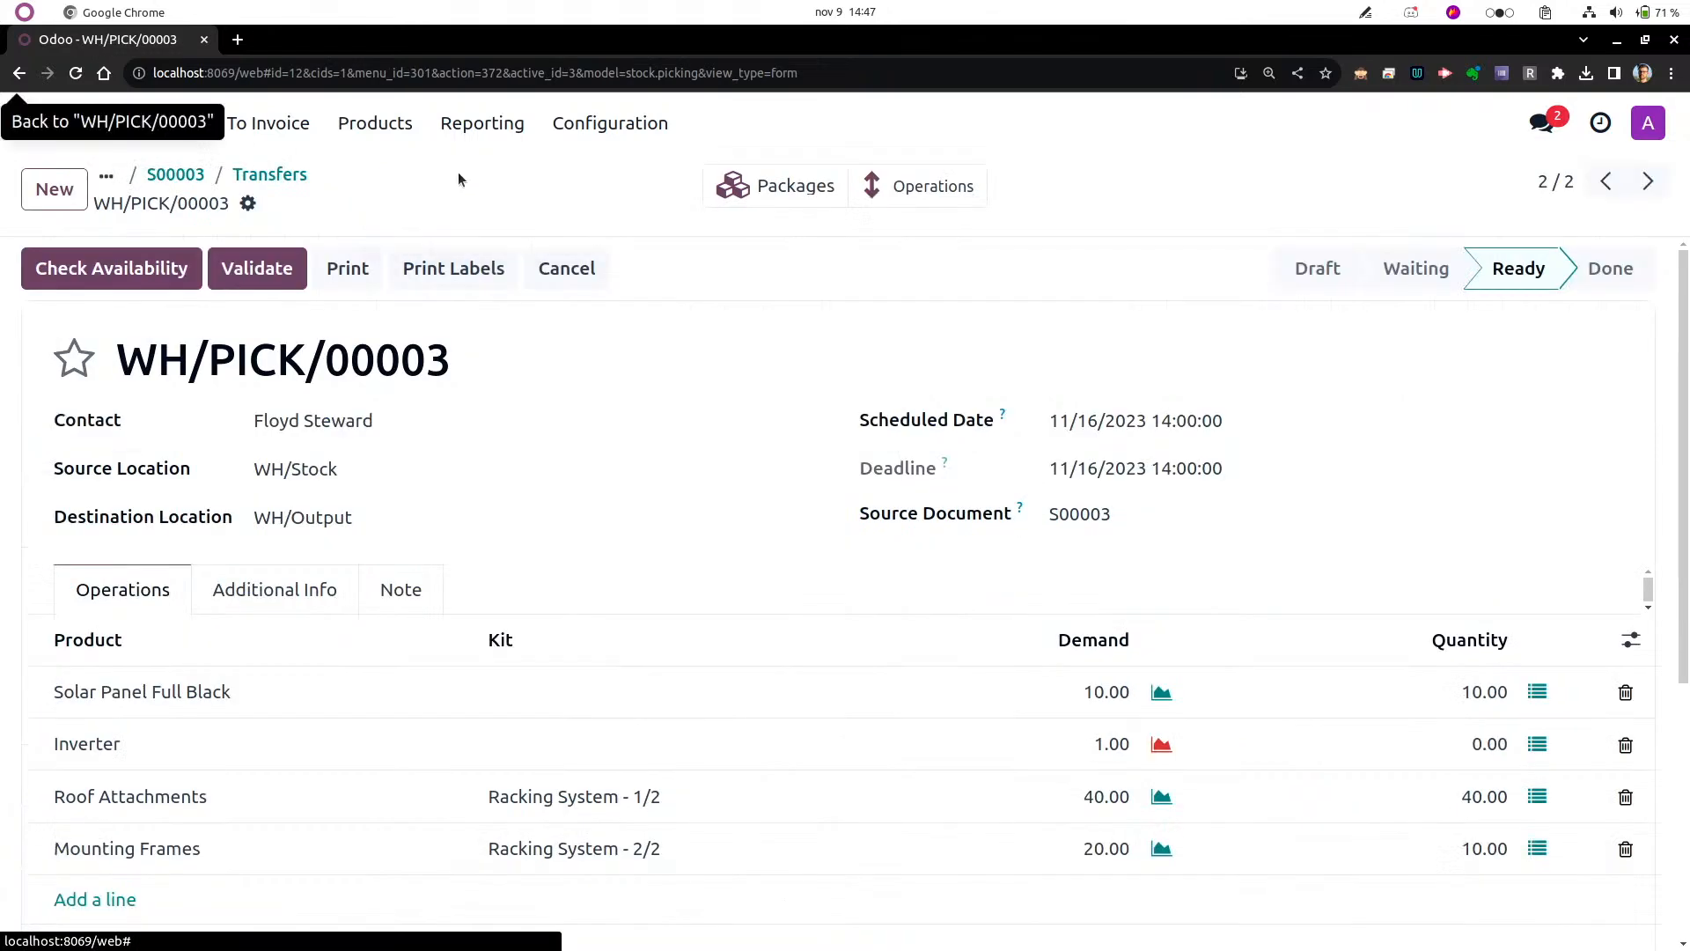
{"action": "left_click", "coordinate": [1161, 750]}
{"action": "scroll", "coordinate": [1164, 748], "scroll_direction": "down", "scroll_amount": 4}
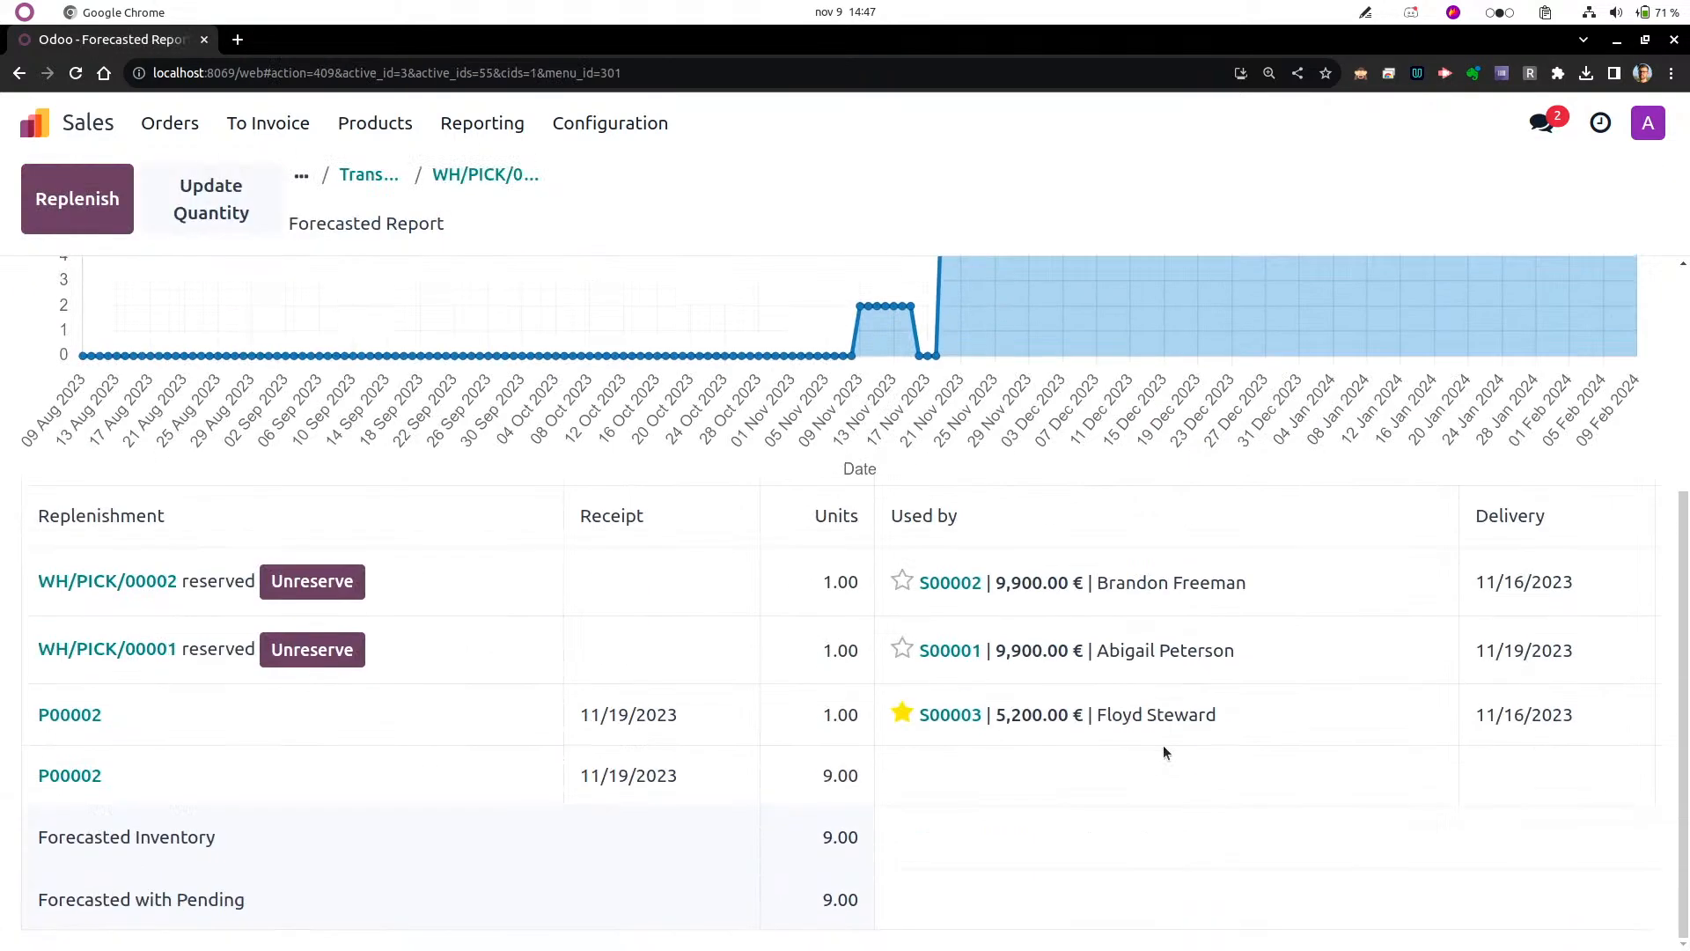
{"action": "double_click", "coordinate": [609, 716]}
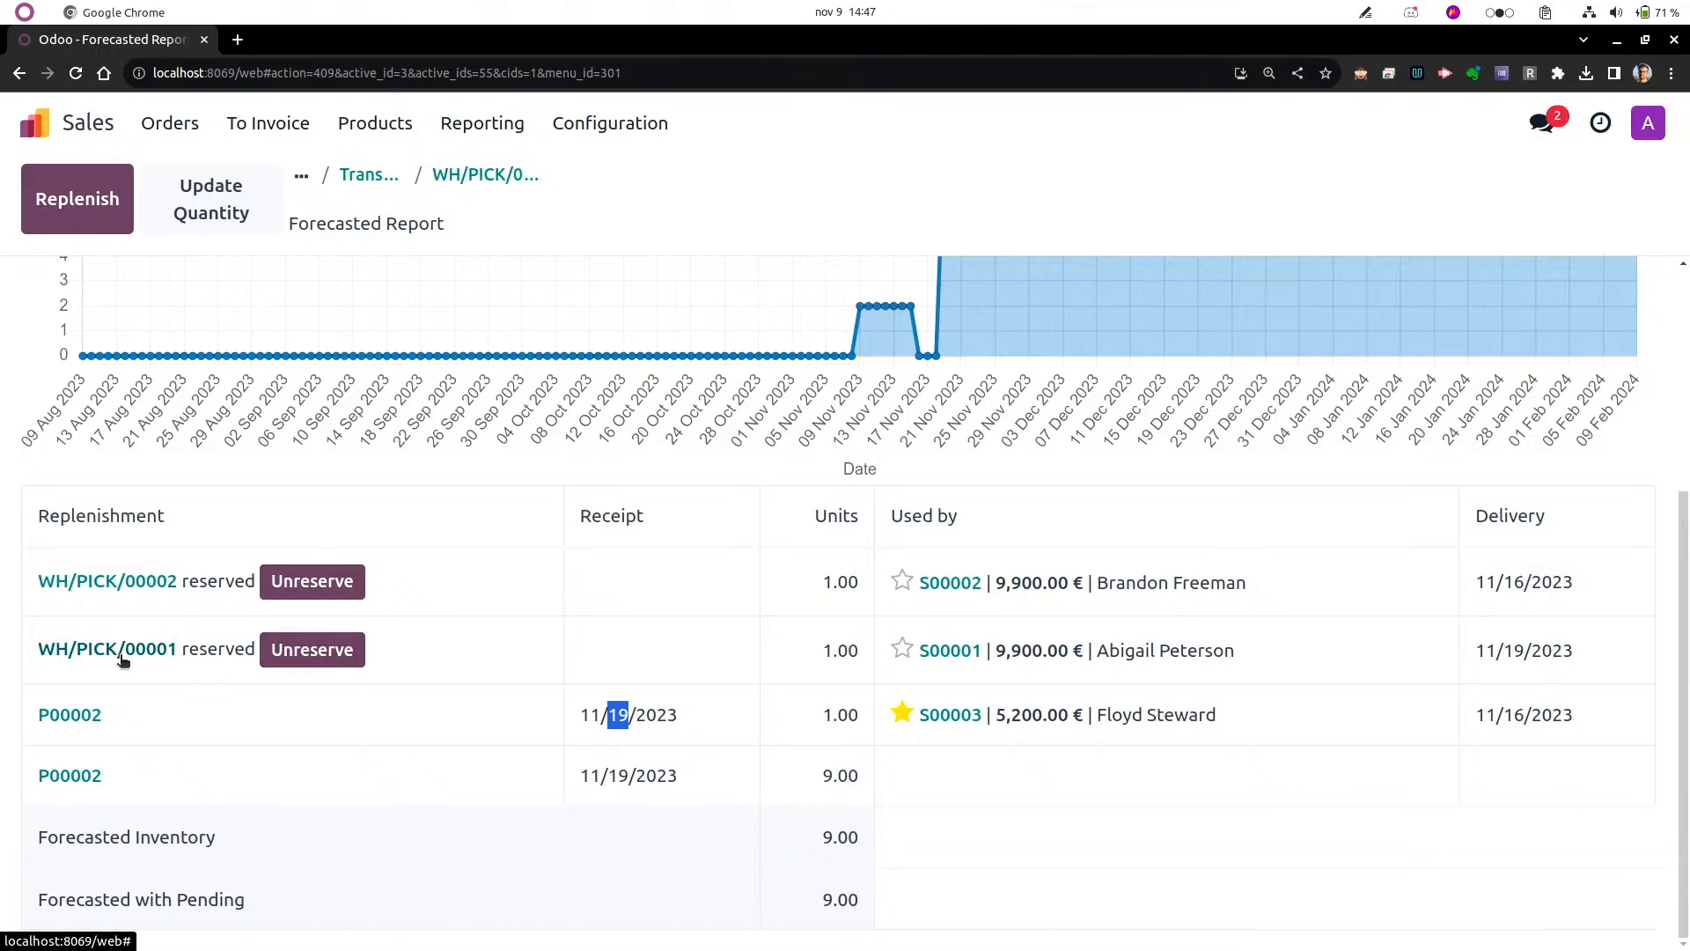
{"action": "left_click", "coordinate": [342, 651]}
Reserve the on-hand Inverter for the prioritized third sales order and review the order supplied by P00002.
{"action": "scroll", "coordinate": [488, 727], "scroll_direction": "down", "scroll_amount": 3}
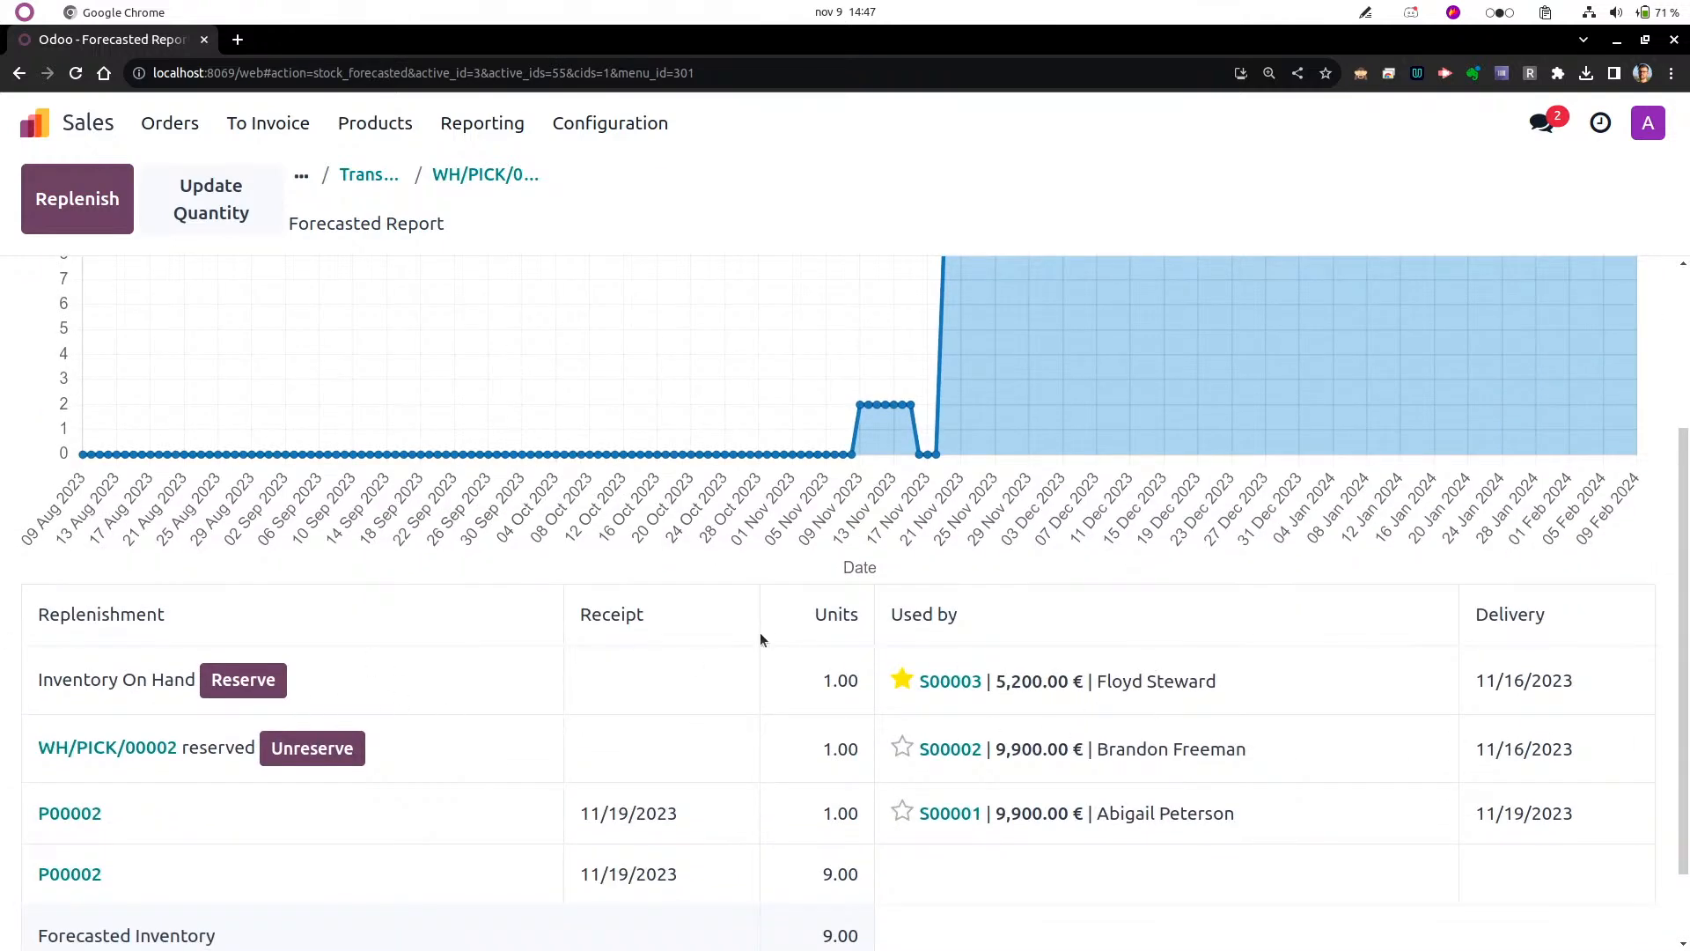
{"action": "left_click", "coordinate": [273, 681]}
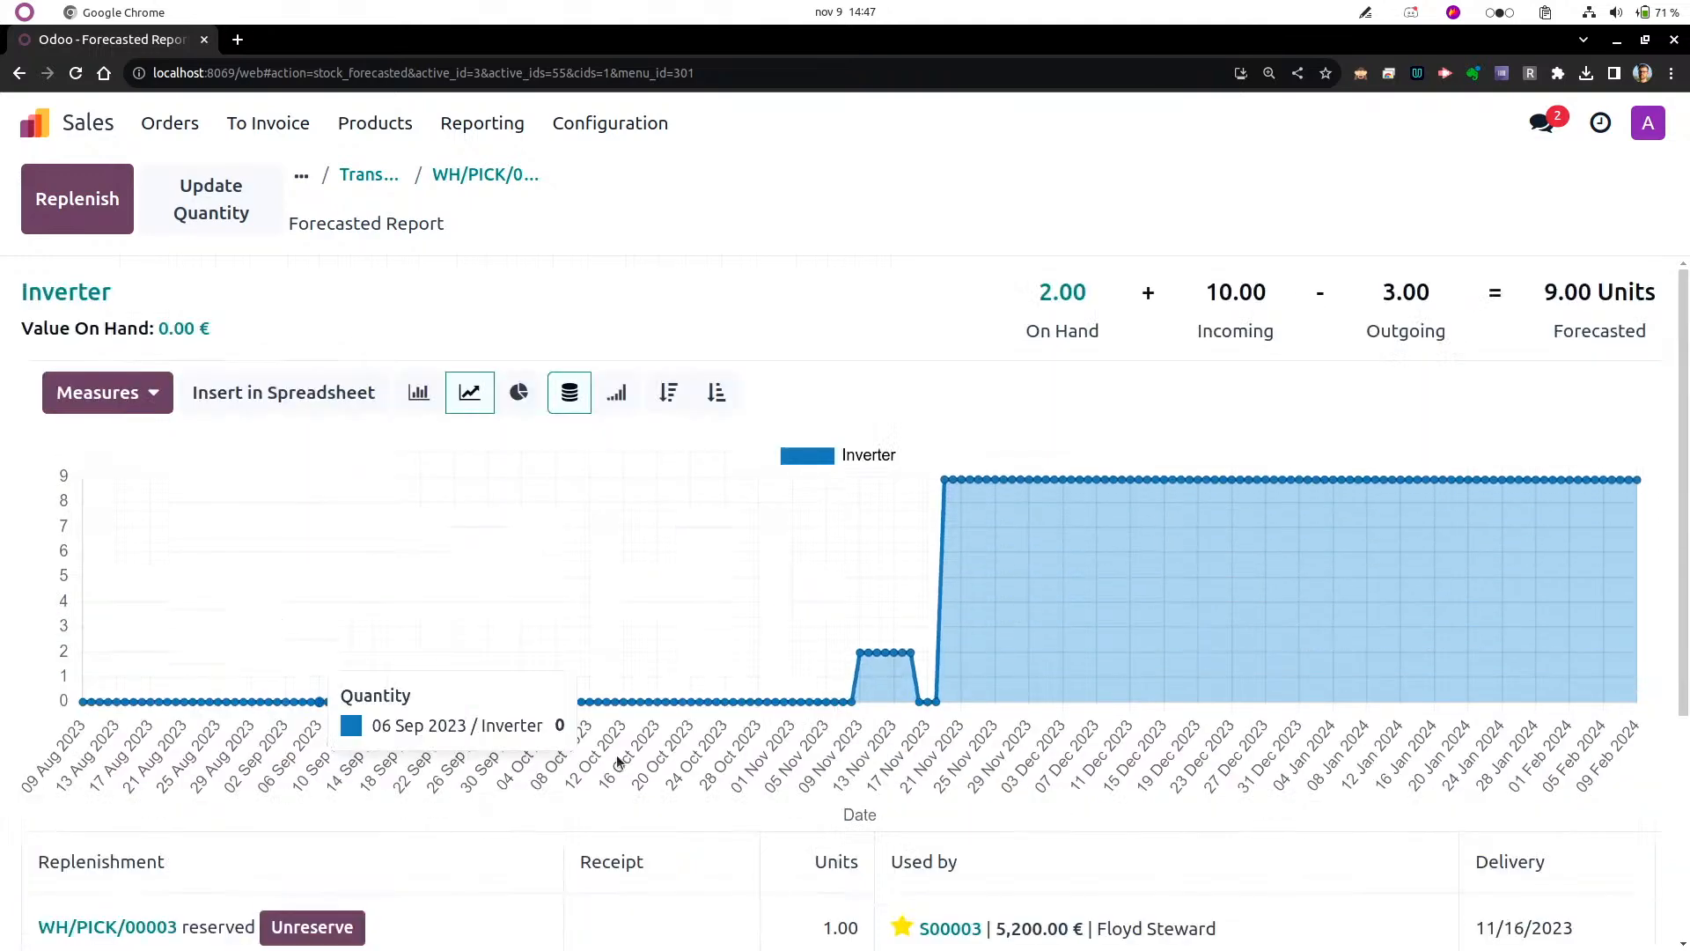
{"action": "scroll", "coordinate": [617, 754], "scroll_direction": "down", "scroll_amount": 3}
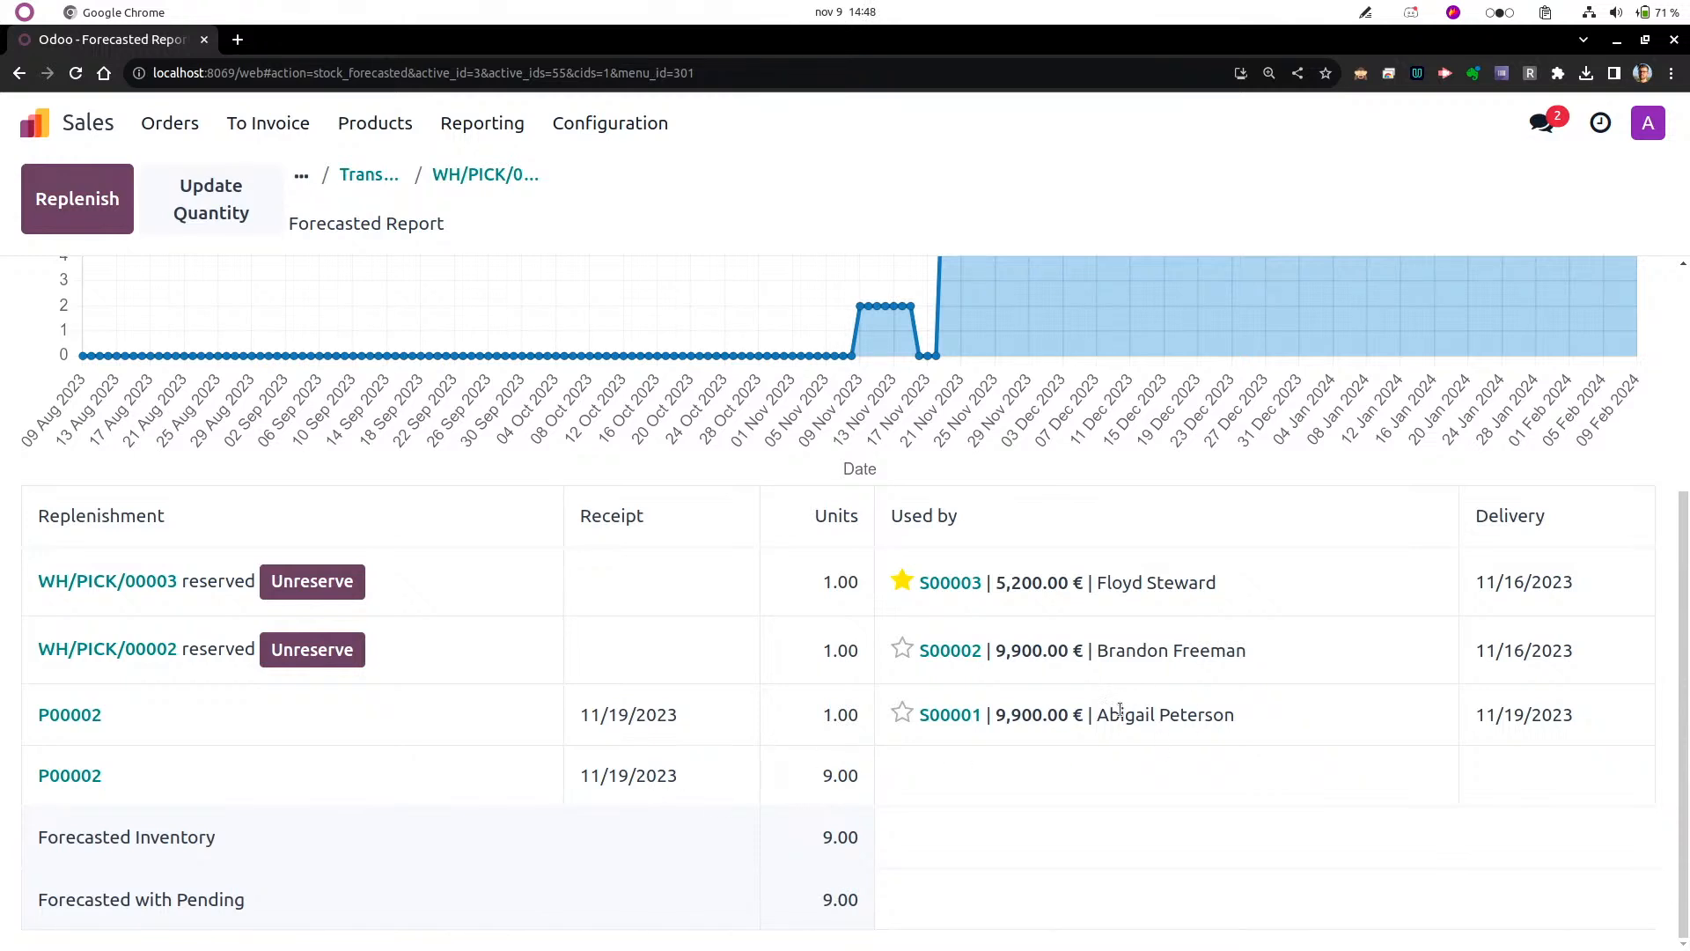
{"action": "left_click_drag", "start_coordinate": [1099, 713], "coordinate": [1199, 729]}
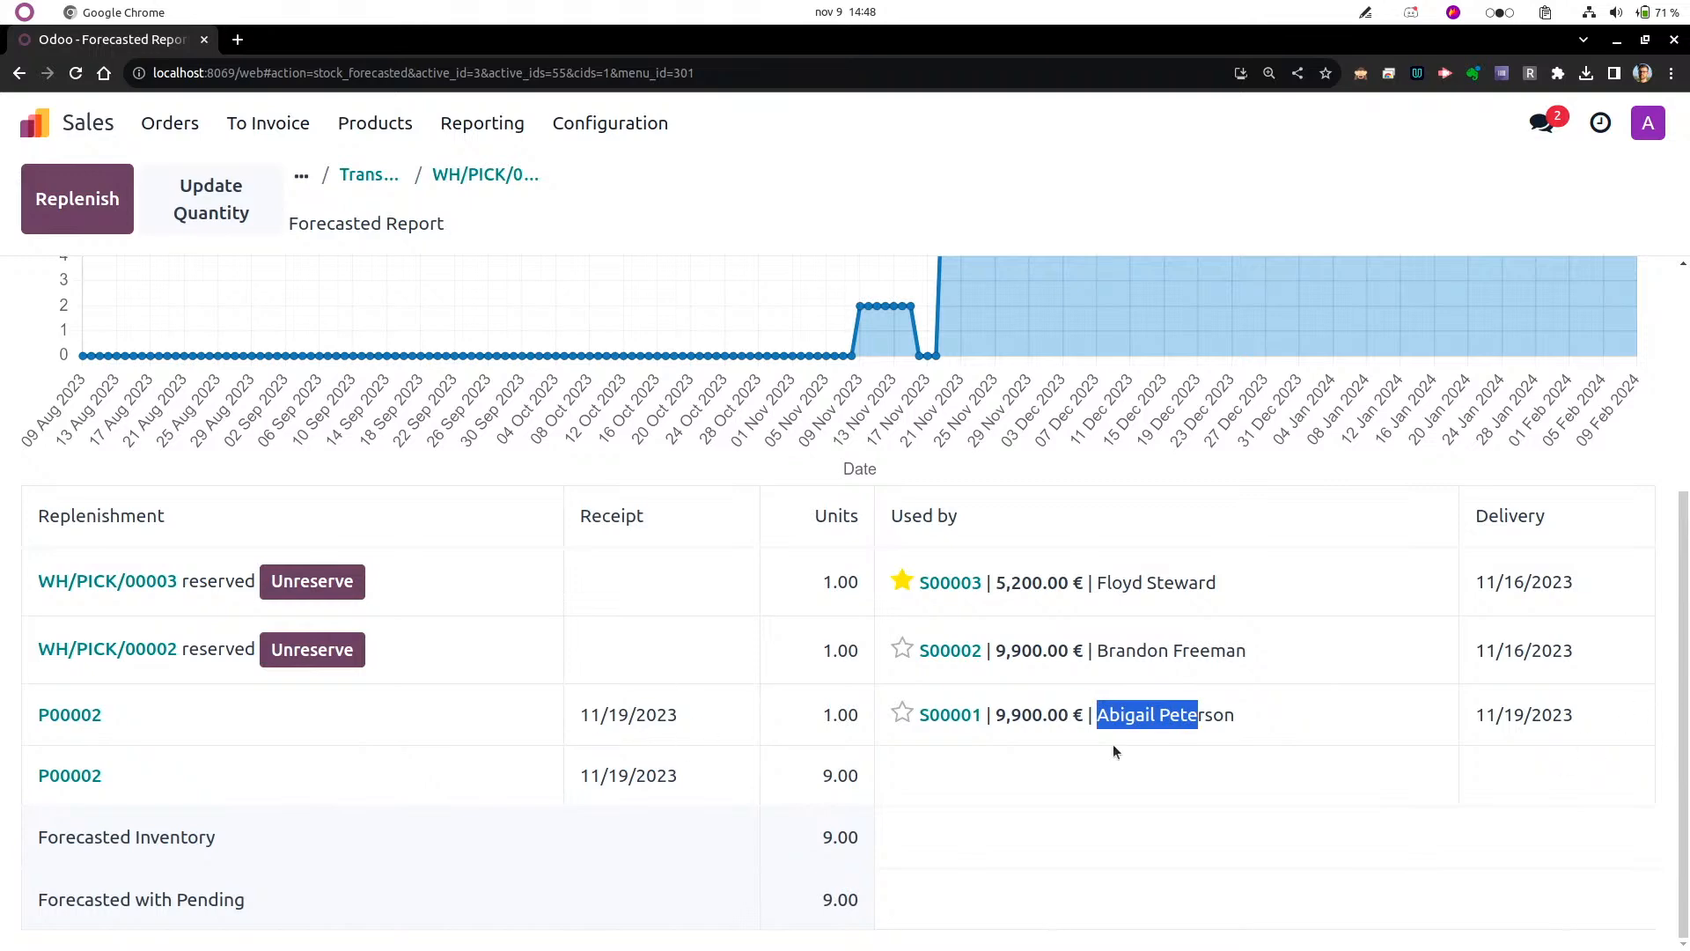
Examine the Mounting Frames forecasted report from WH/PICK/00003, checking how the third sales order's units are supplied.
{"action": "left_click", "coordinate": [488, 172]}
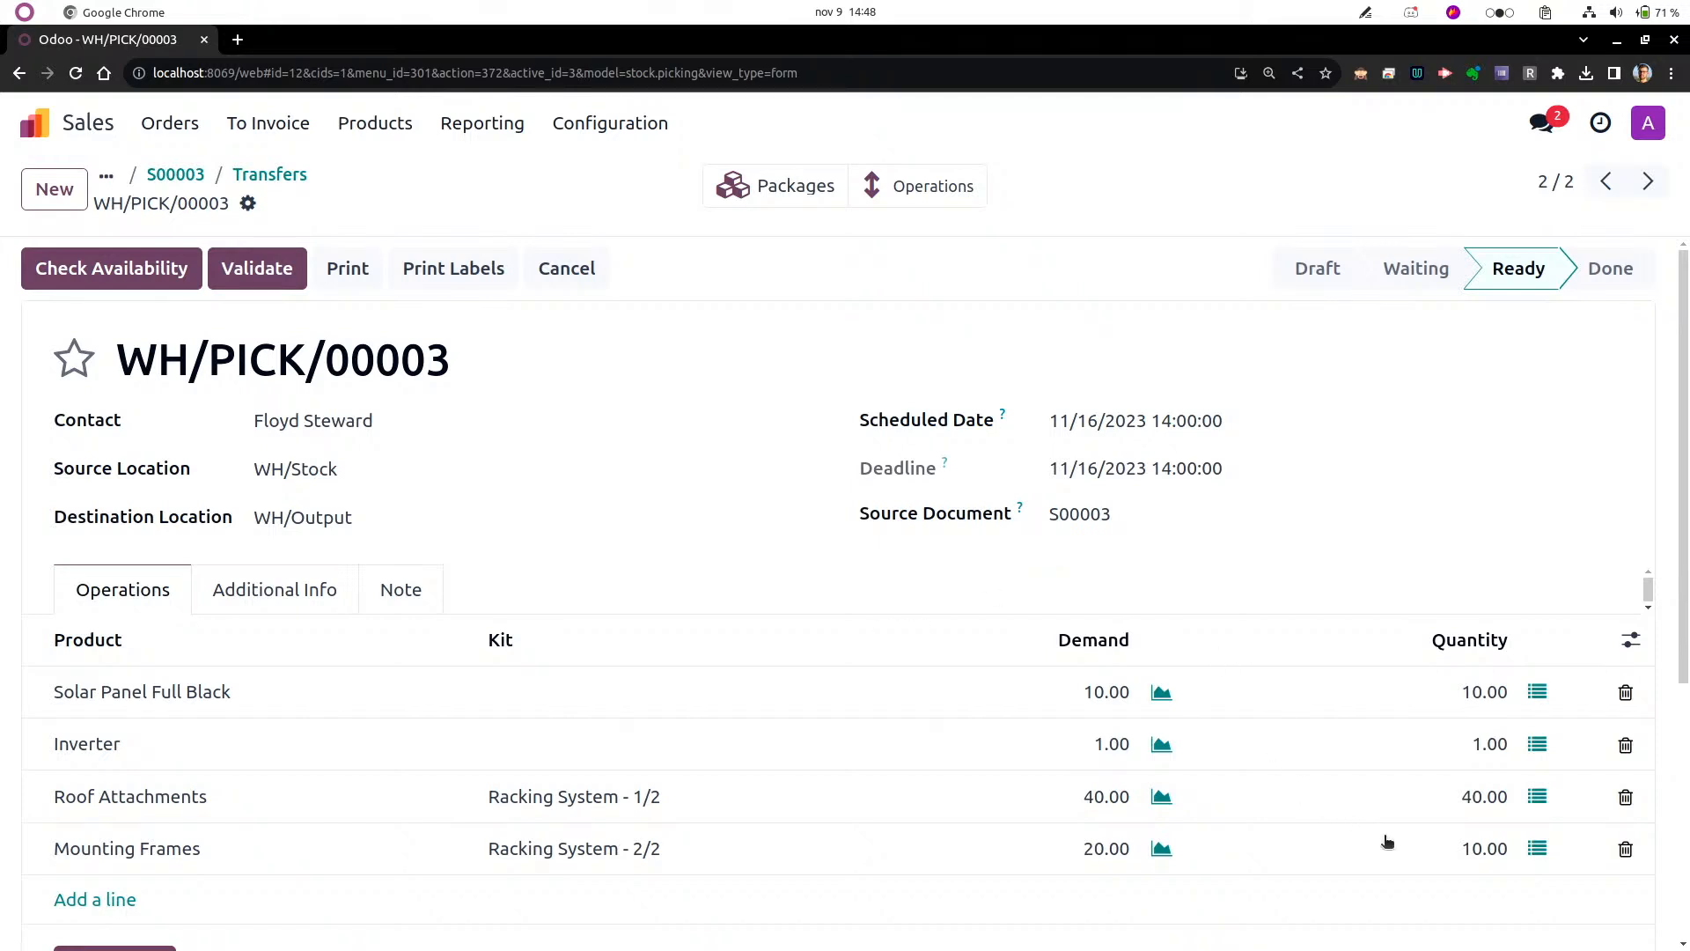
{"action": "left_click", "coordinate": [1159, 851]}
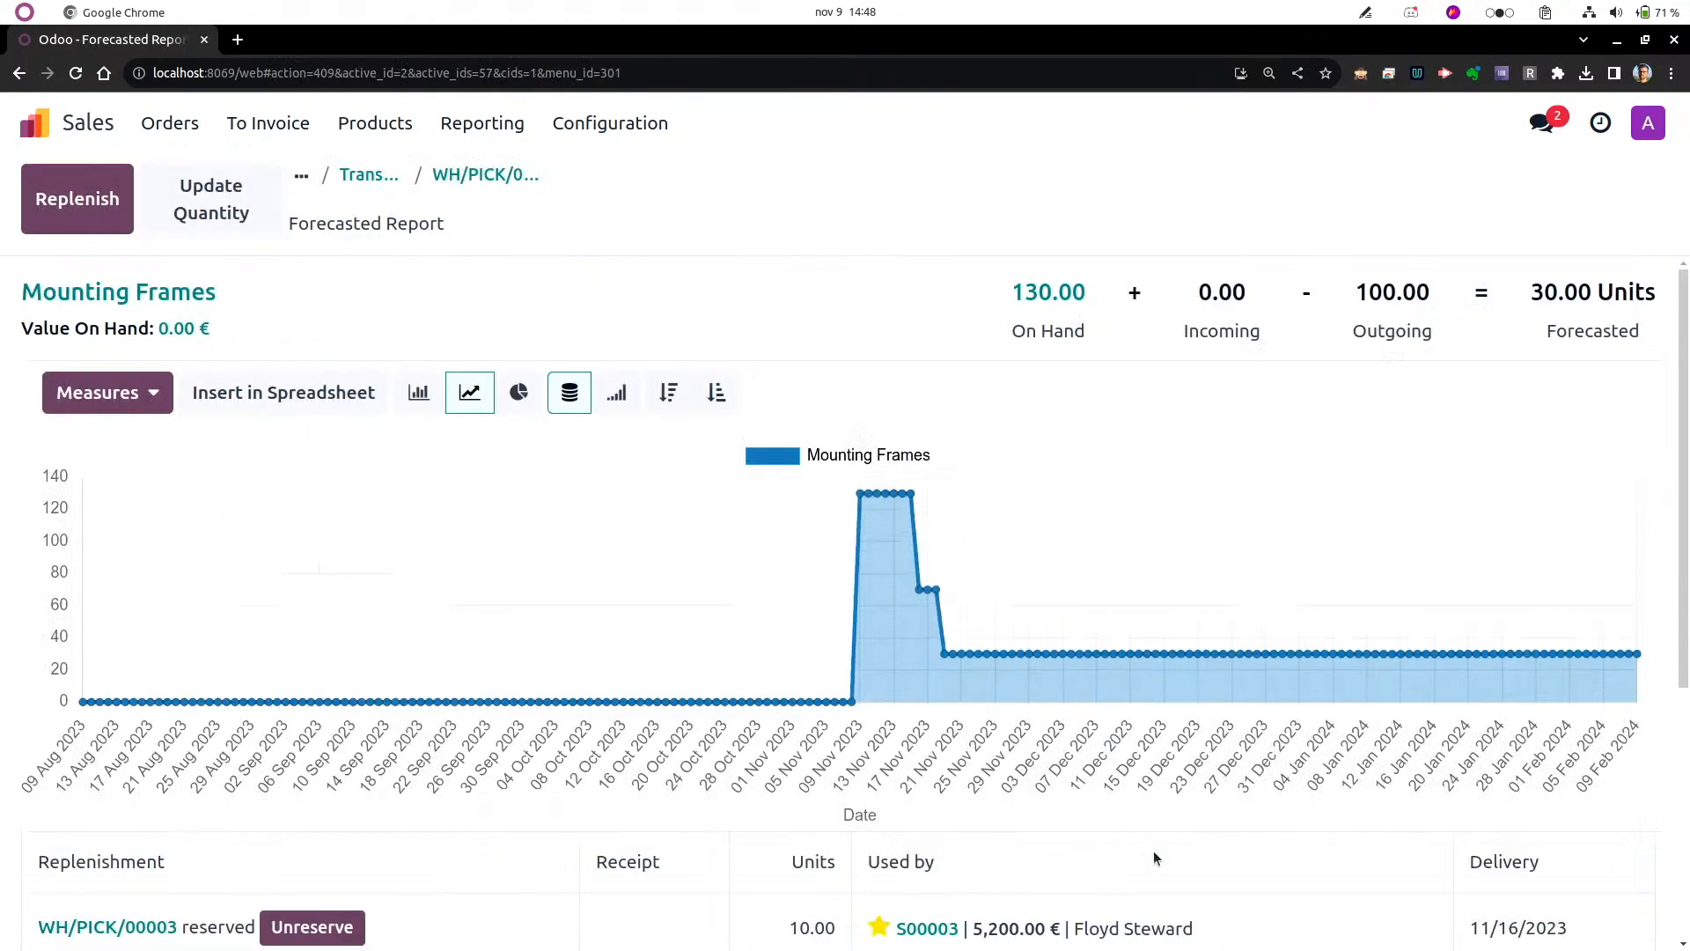
{"action": "scroll", "coordinate": [1055, 735], "scroll_direction": "down", "scroll_amount": 4}
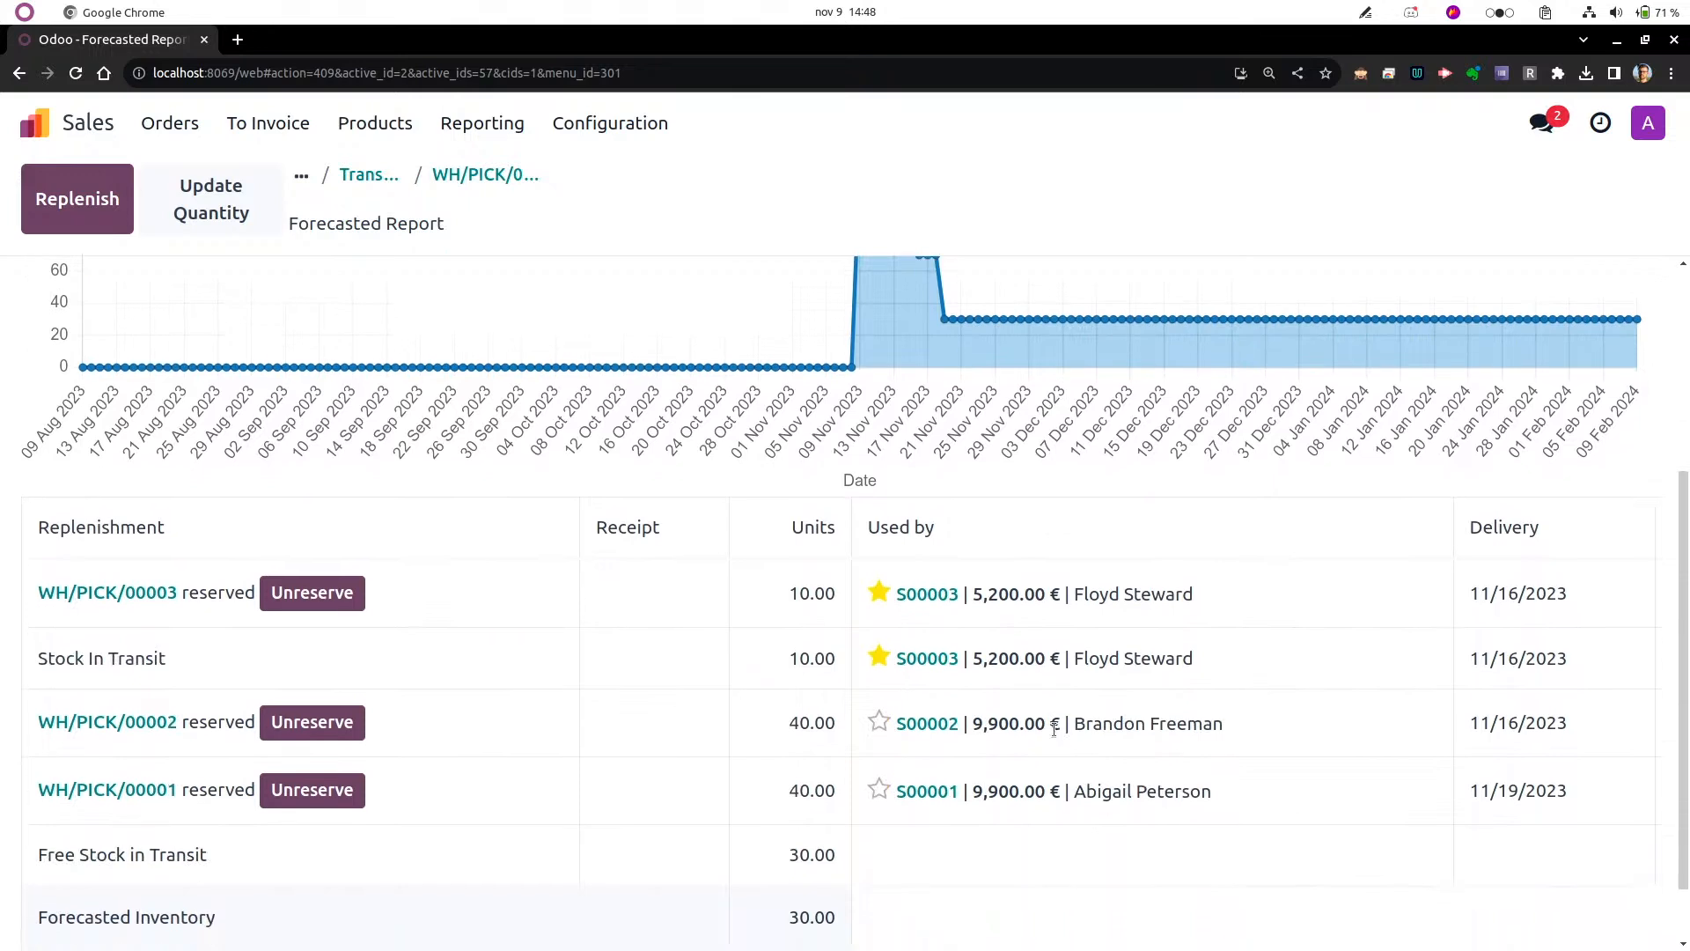
{"action": "scroll", "coordinate": [1055, 728], "scroll_direction": "down", "scroll_amount": 1}
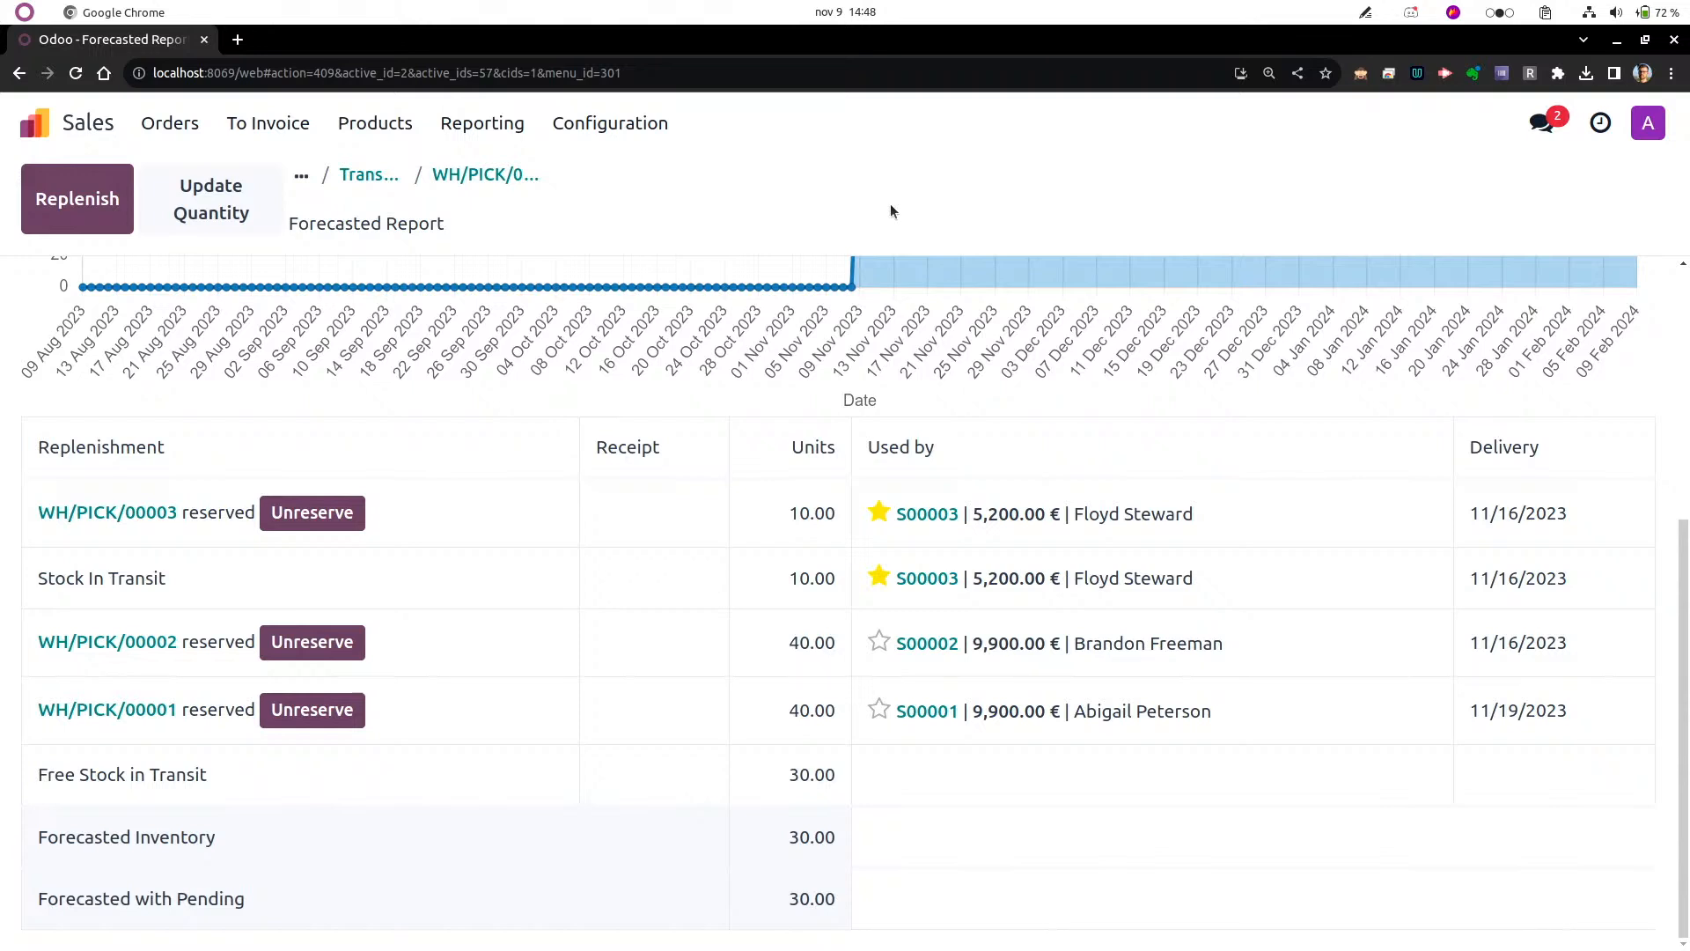
Validate the ready internal transfer WH/INT/00003, moving 40 Mounting Frames from WH/Input to WH/Stock.
{"action": "left_click", "coordinate": [82, 128]}
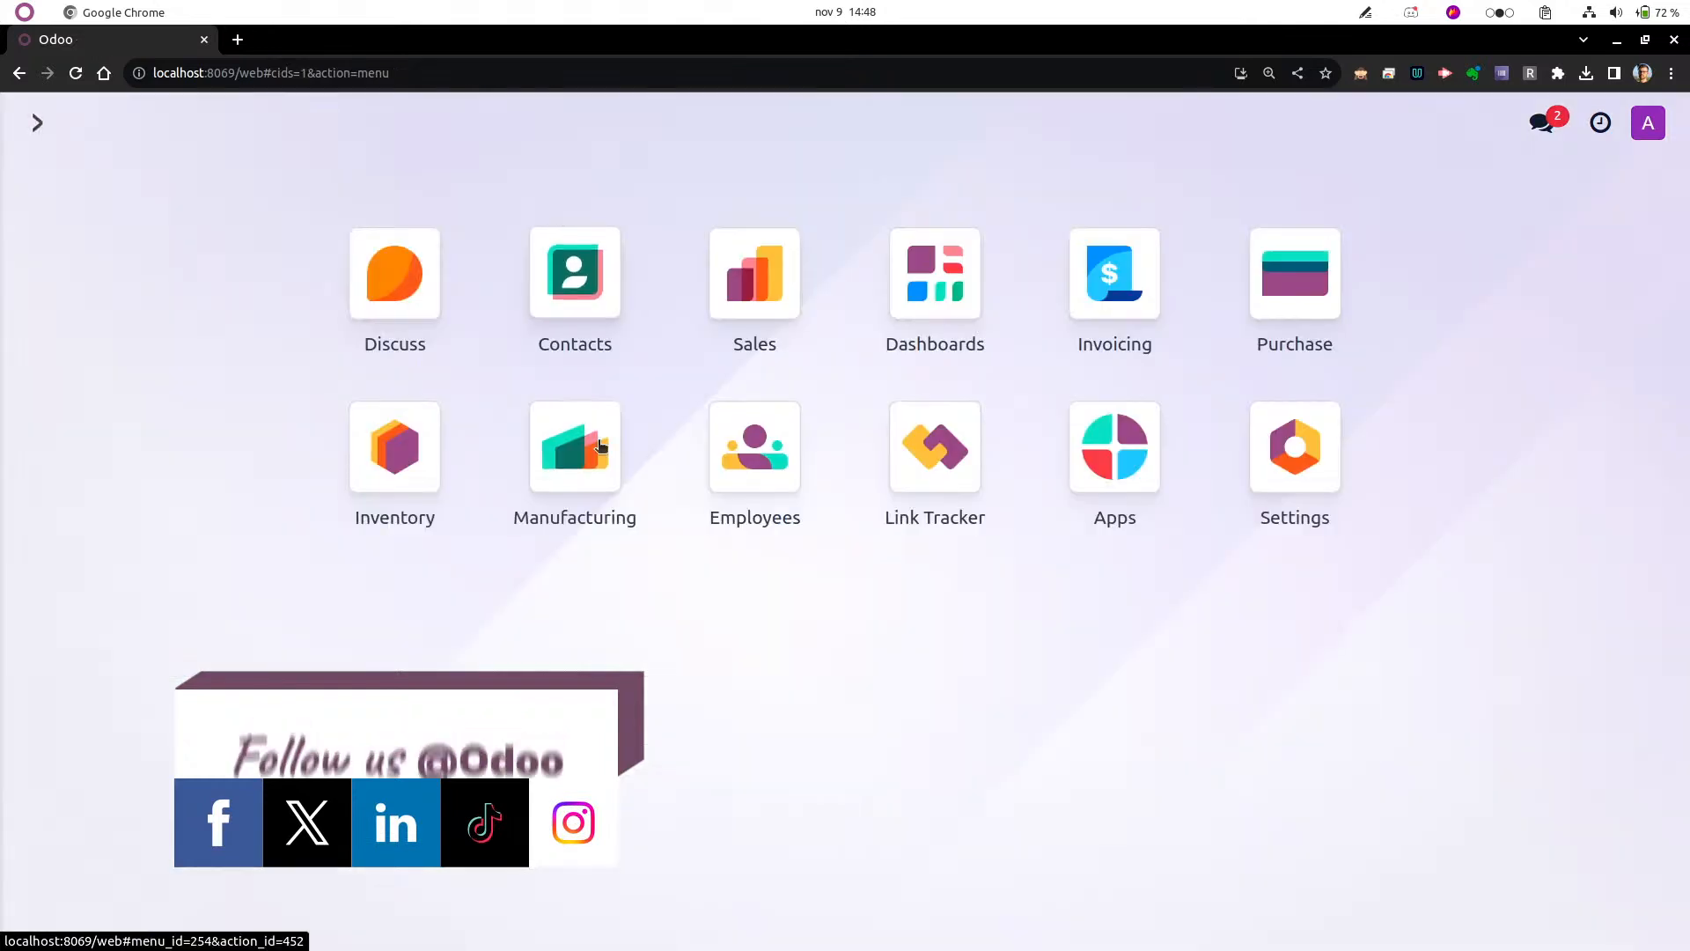
{"action": "left_click", "coordinate": [407, 457]}
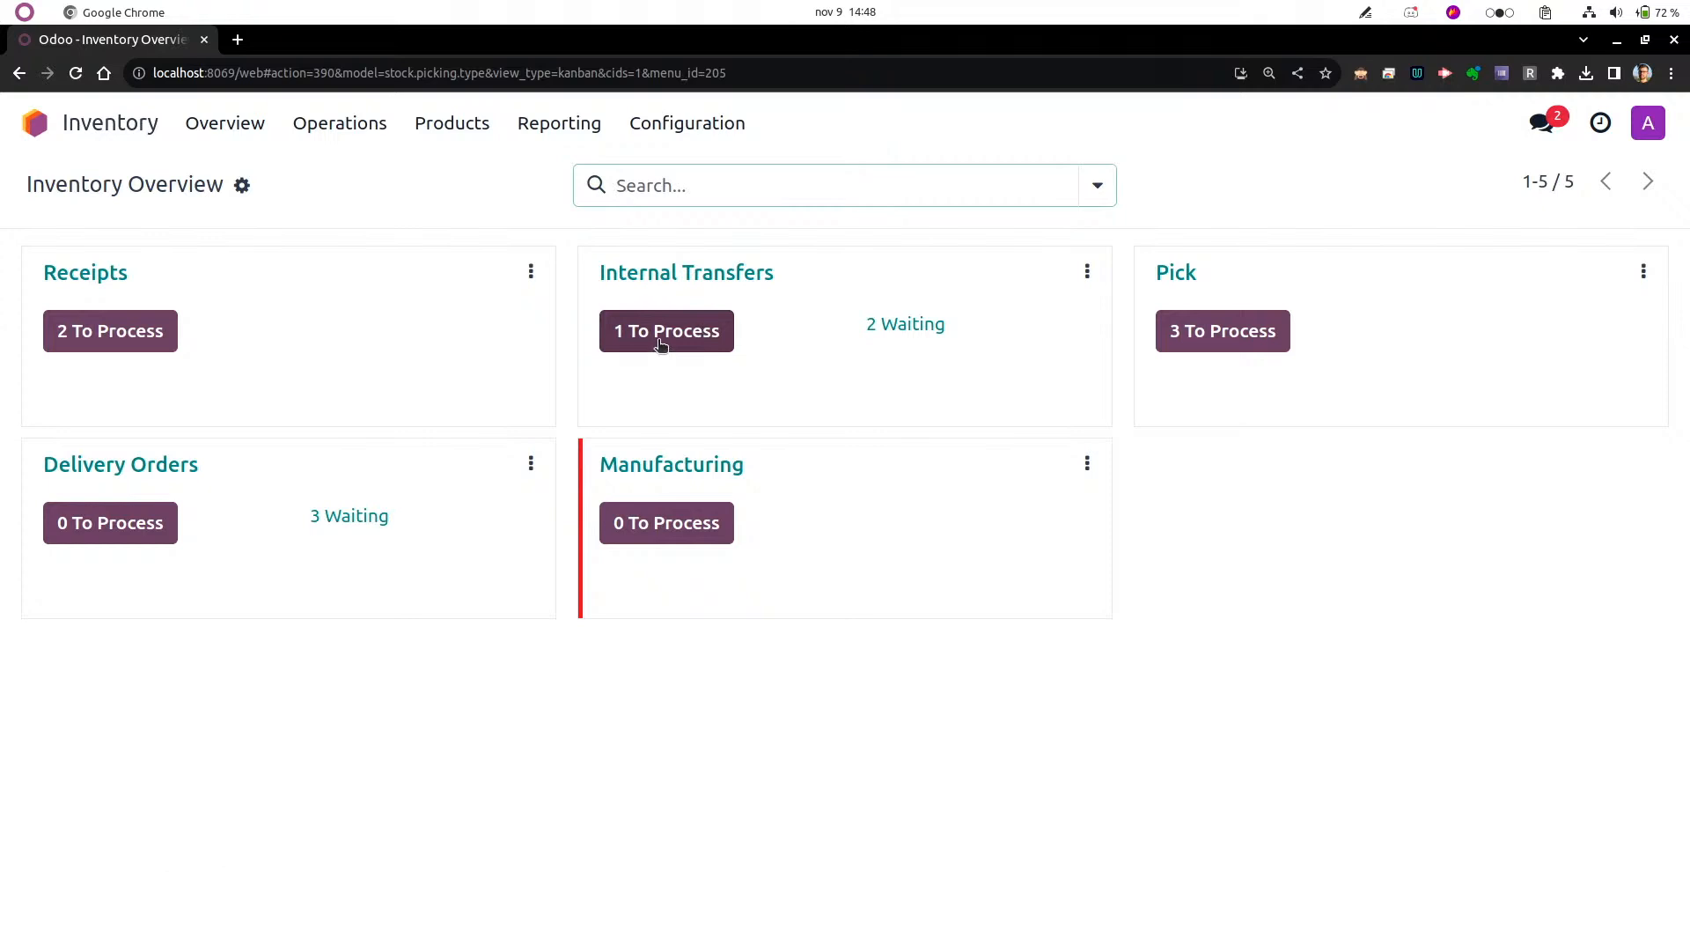
{"action": "left_click", "coordinate": [661, 342]}
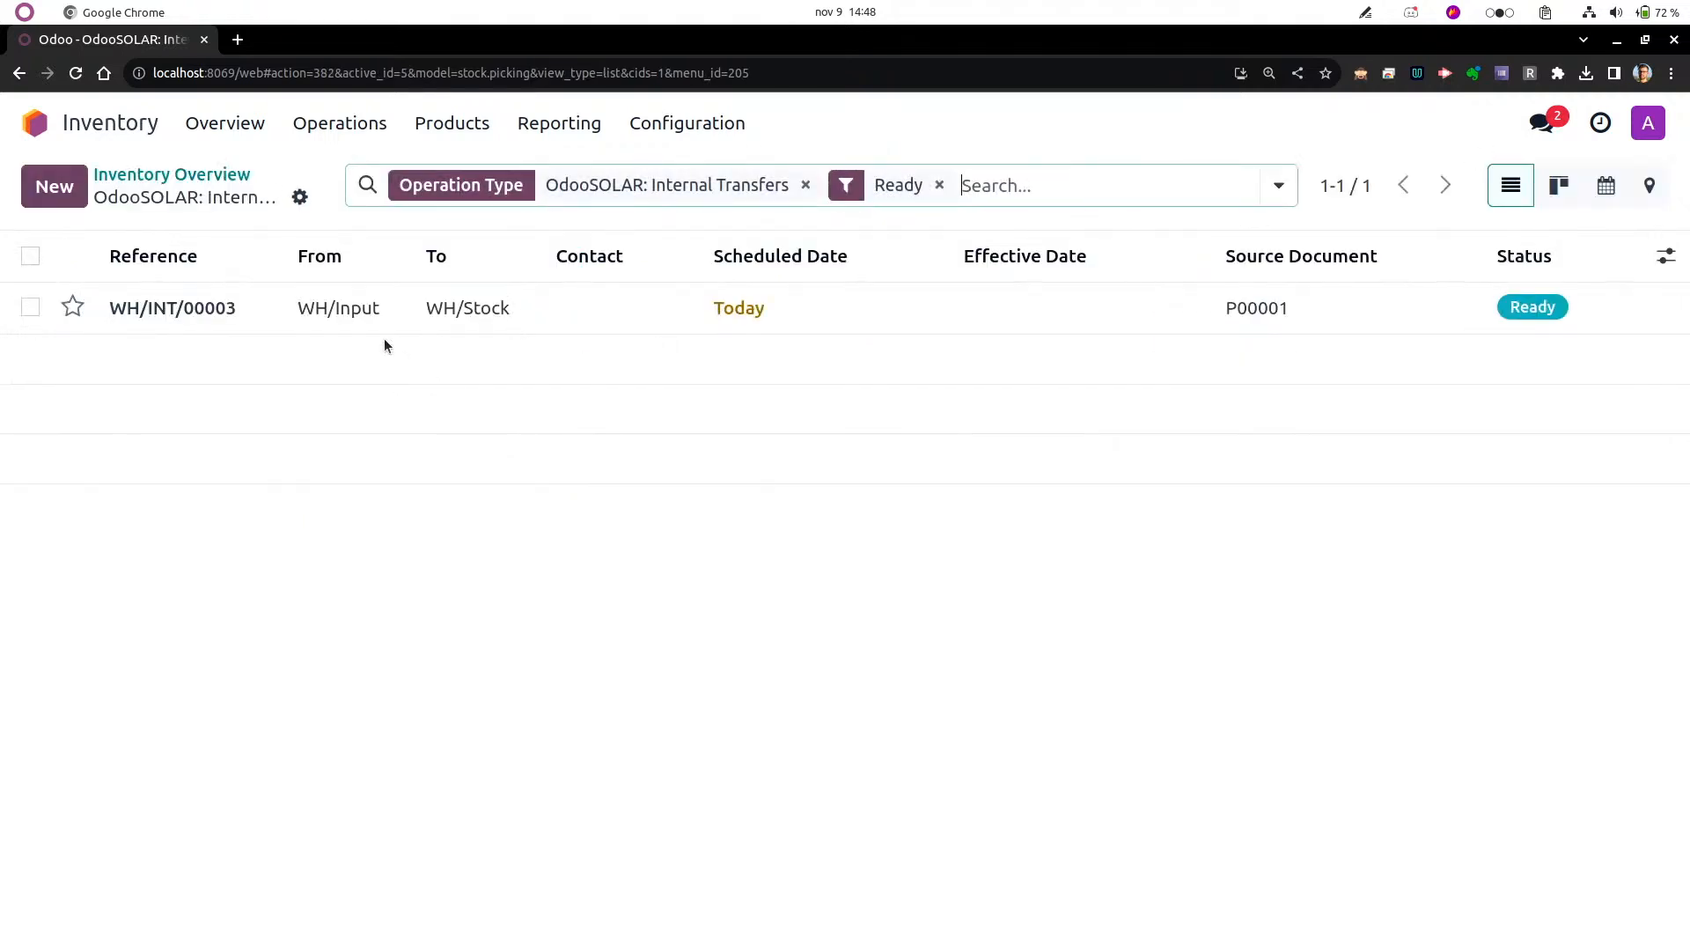
{"action": "left_click", "coordinate": [374, 314]}
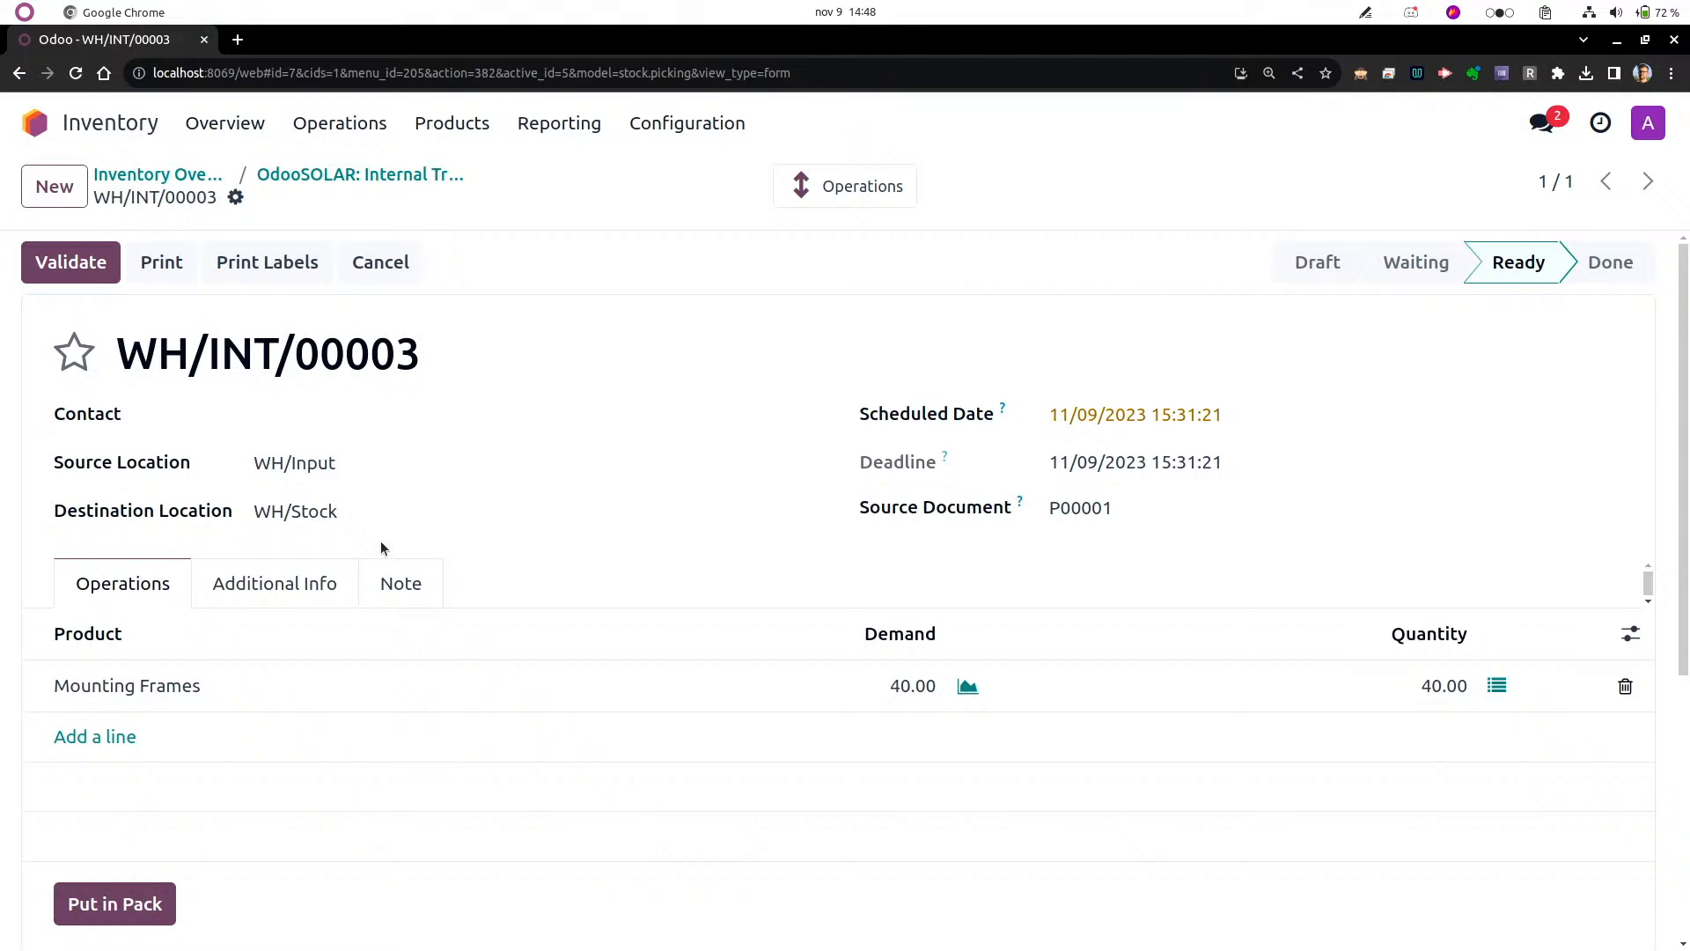
{"action": "left_click", "coordinate": [70, 262]}
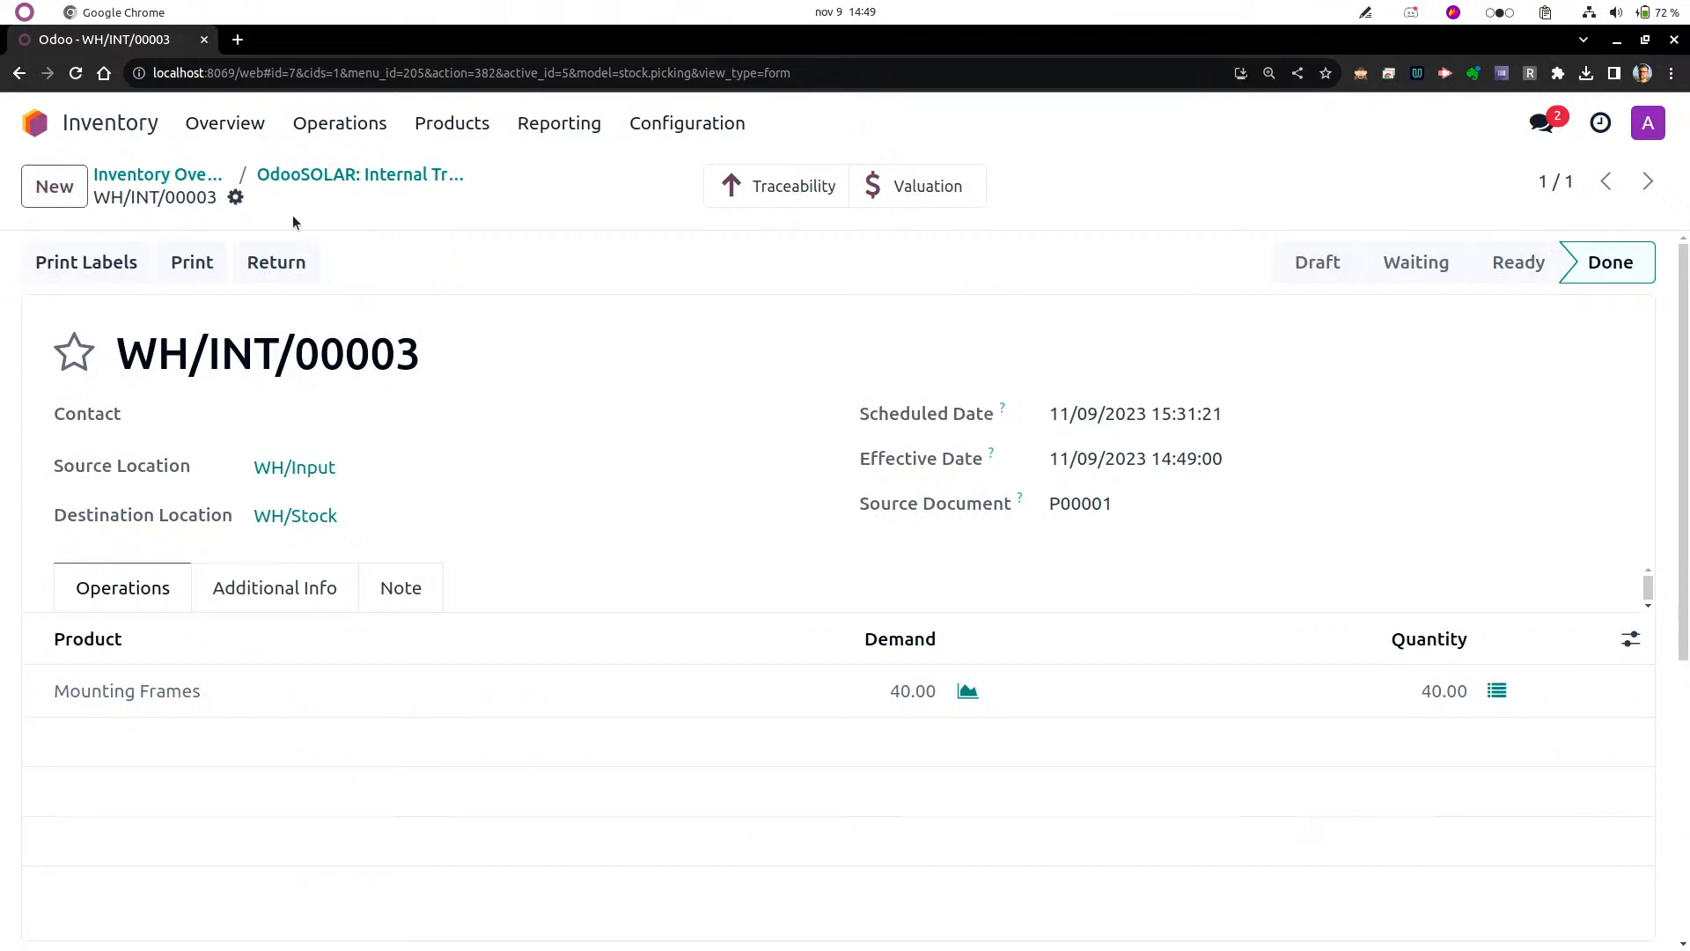
Reopen WH/PICK/00003 from the third sales order's transfers to check its reserved quantities.
{"action": "left_click", "coordinate": [302, 176]}
{"action": "left_click", "coordinate": [80, 120]}
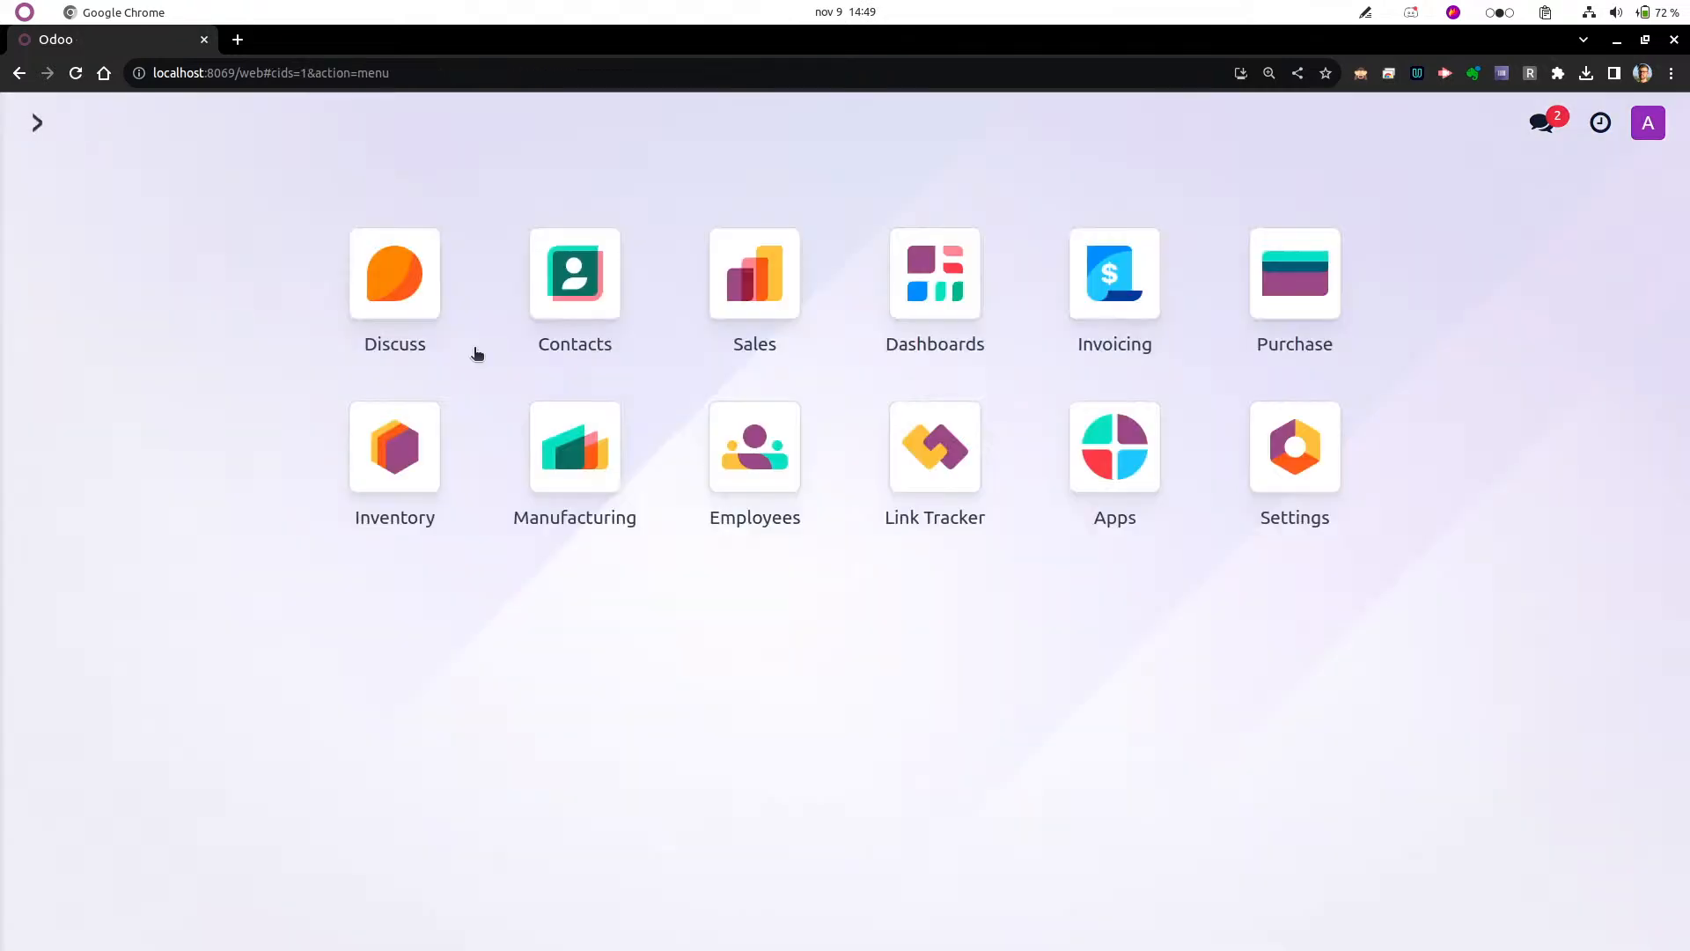
{"action": "left_click", "coordinate": [763, 286]}
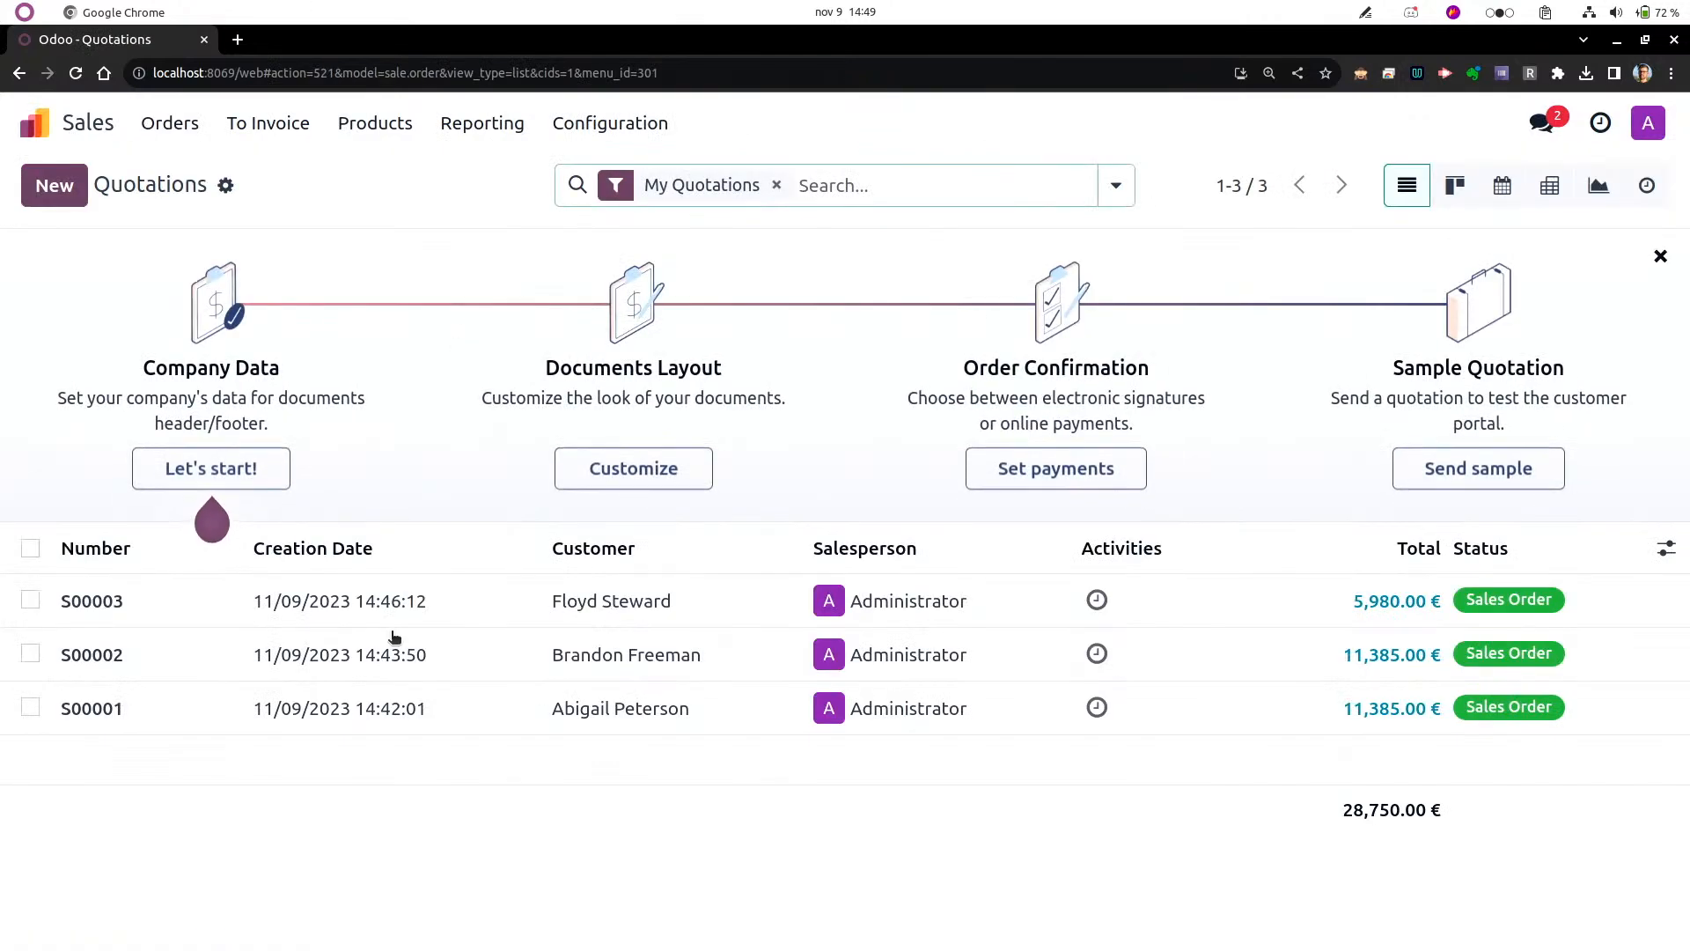
{"action": "left_click", "coordinate": [381, 610]}
{"action": "left_click", "coordinate": [847, 208]}
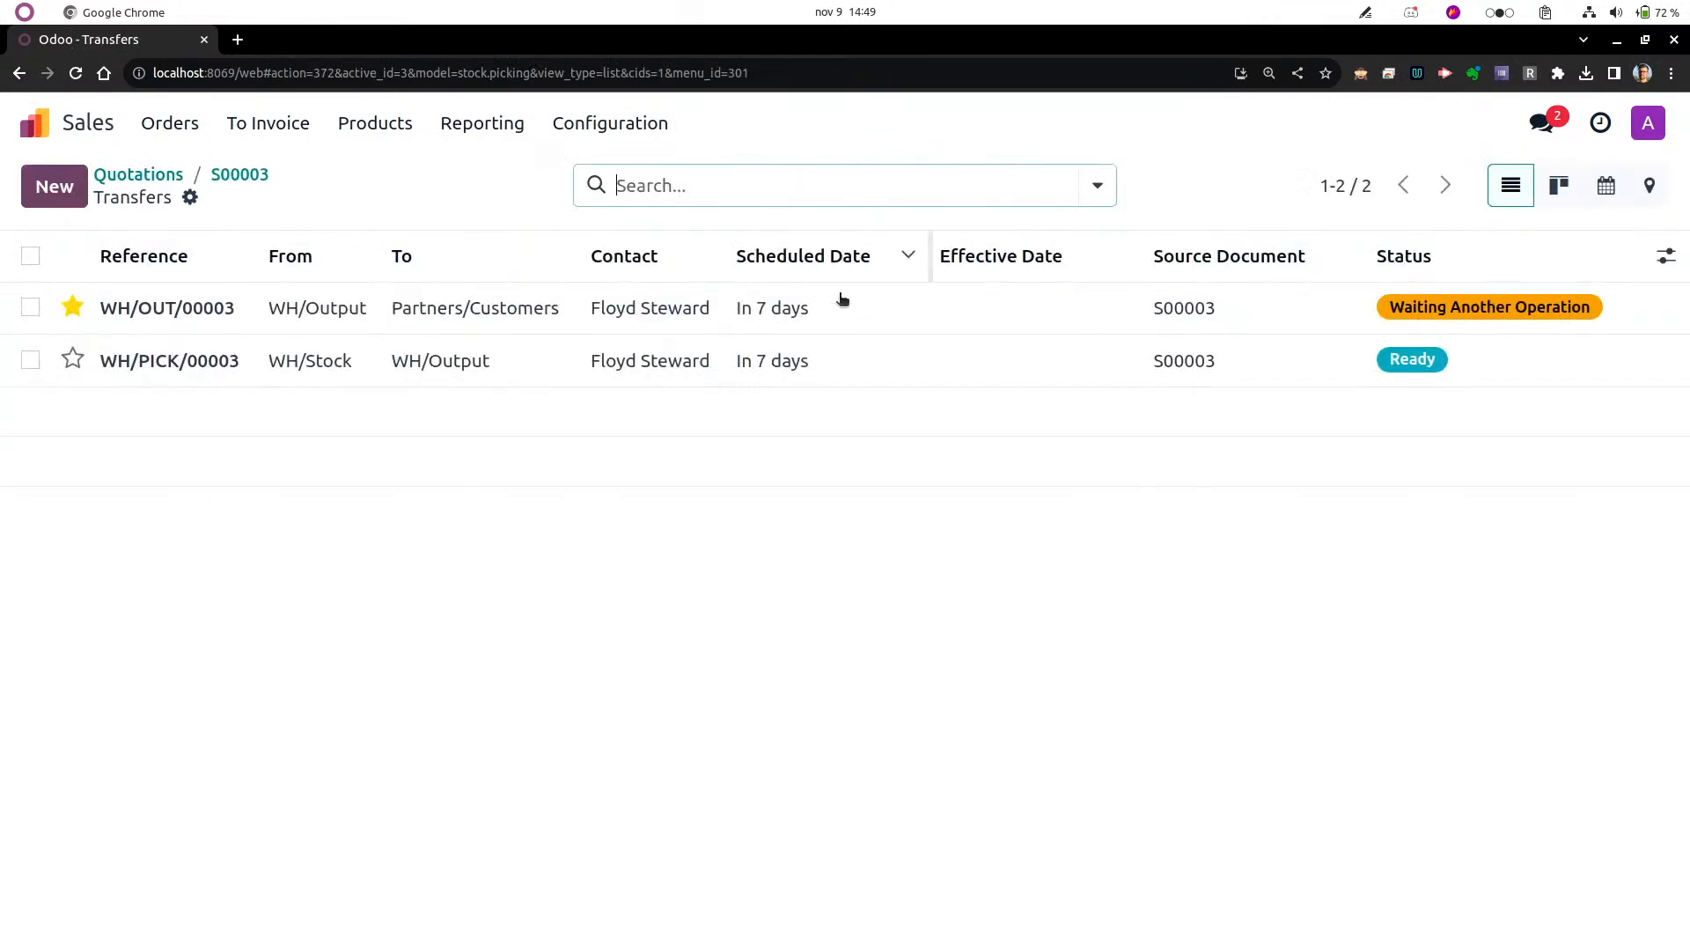
{"action": "left_click", "coordinate": [827, 357]}
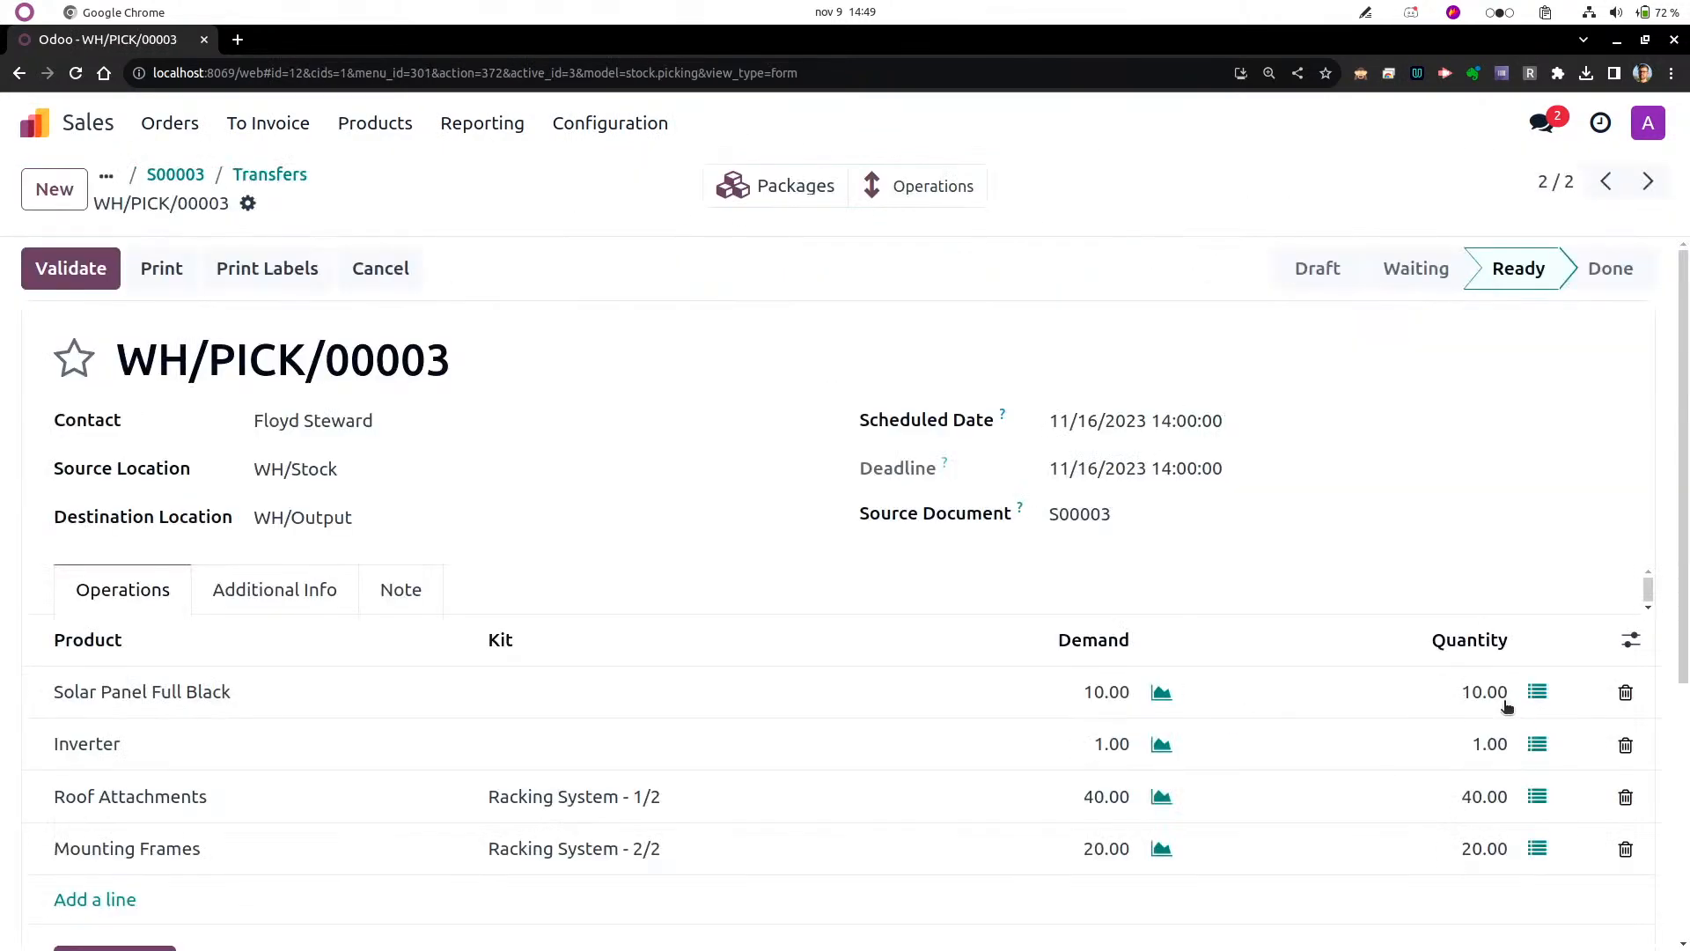